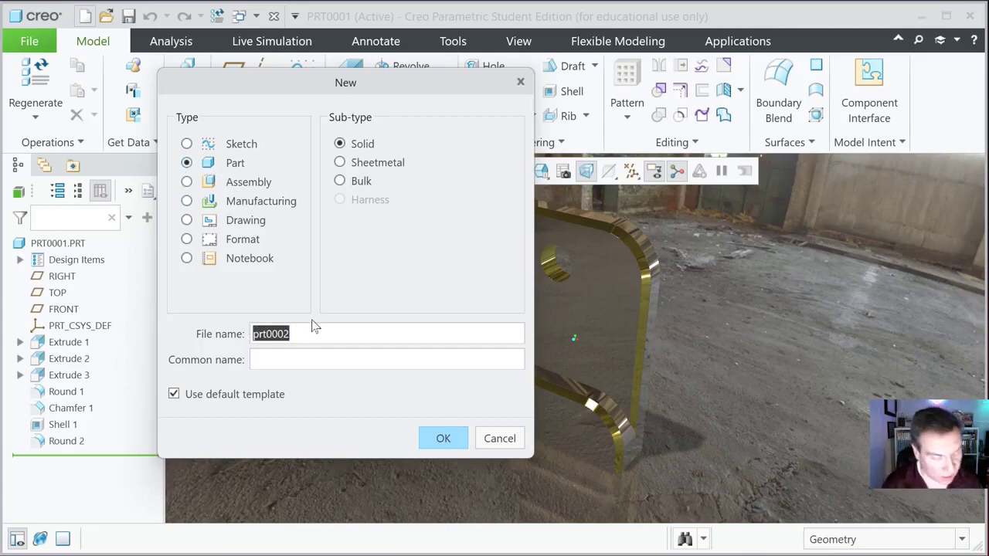
# Step: Create a new solid part named E1 using the default template
pyautogui.write('E')
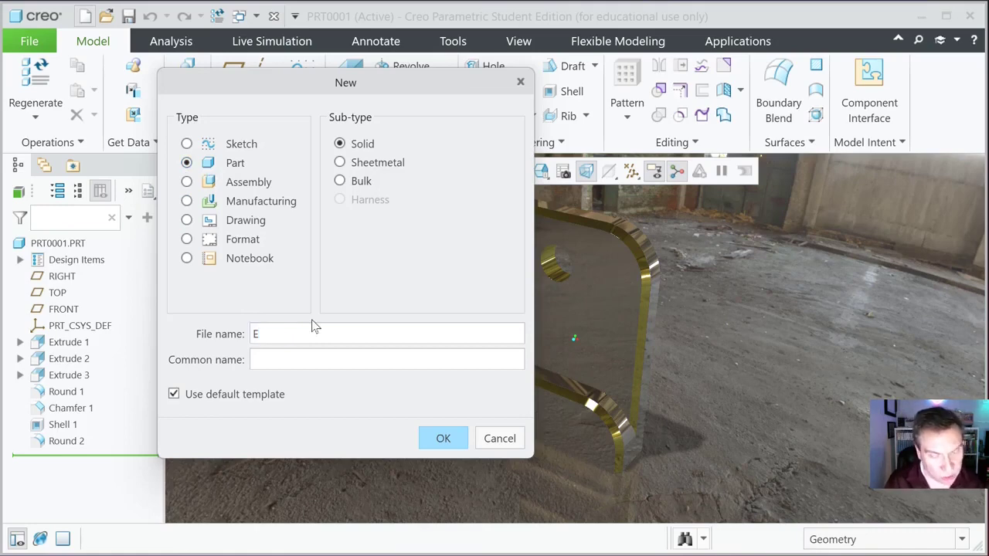
pyautogui.write('1')
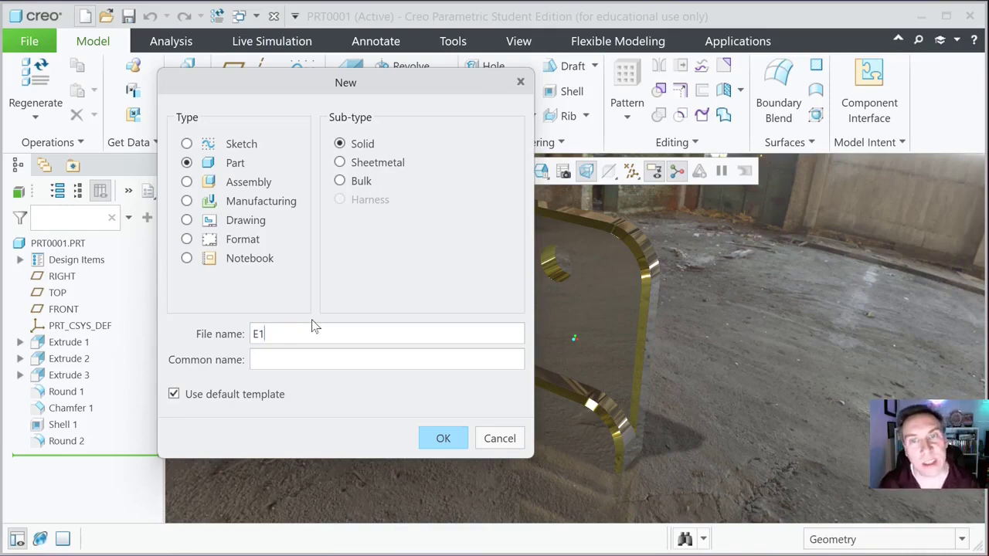
pyautogui.click(430, 438)
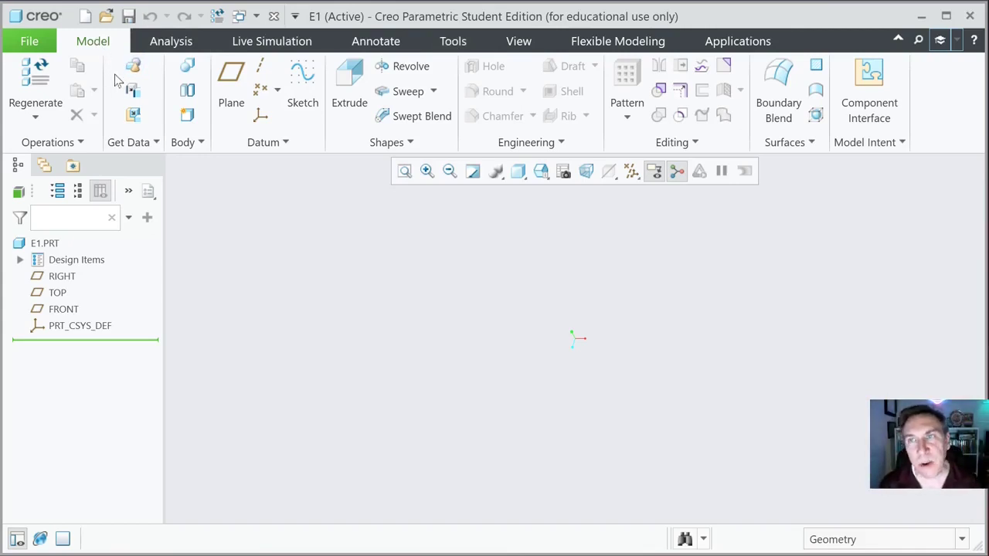
# Step: Turn on the display of all datum types: axes, points, coordinate systems and planes
pyautogui.click(631, 173)
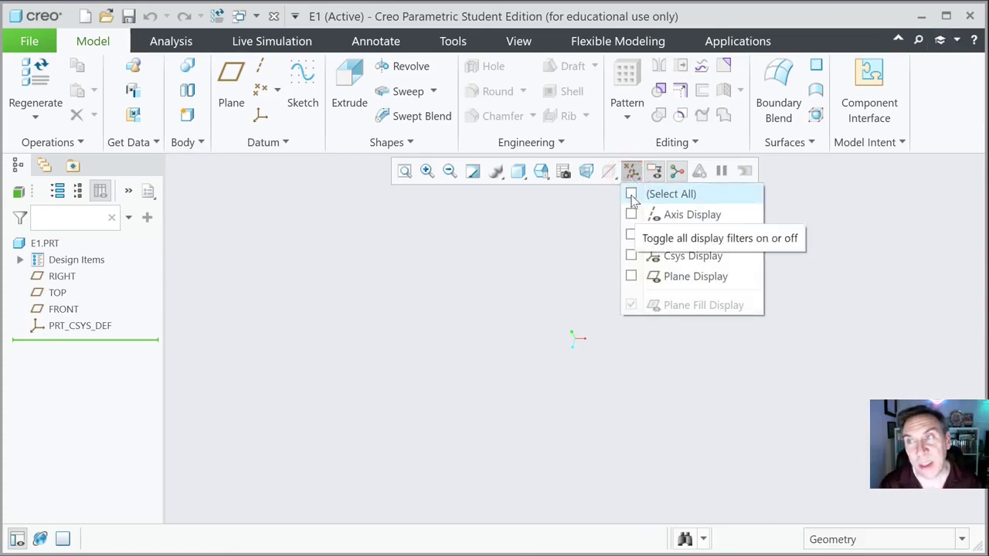
pyautogui.click(631, 194)
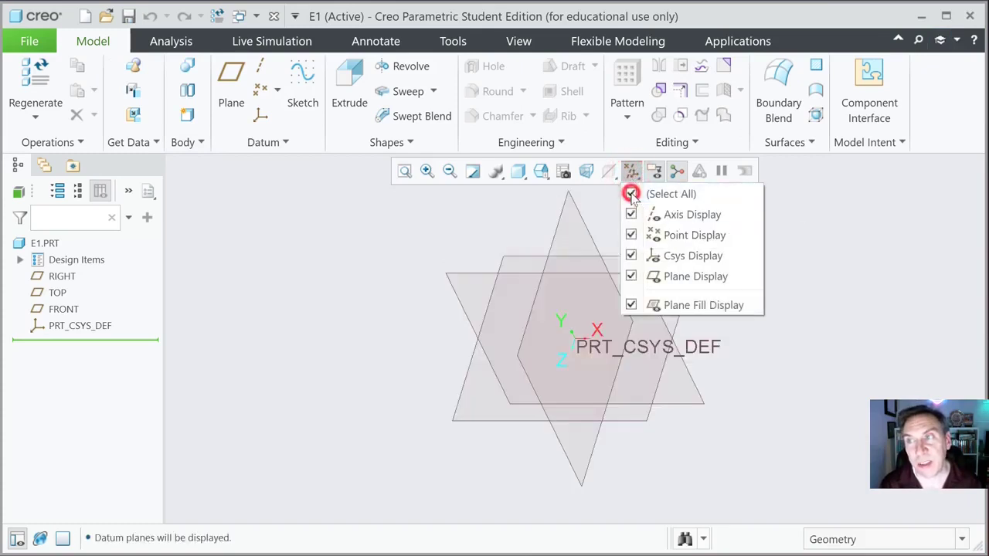
pyautogui.click(359, 258)
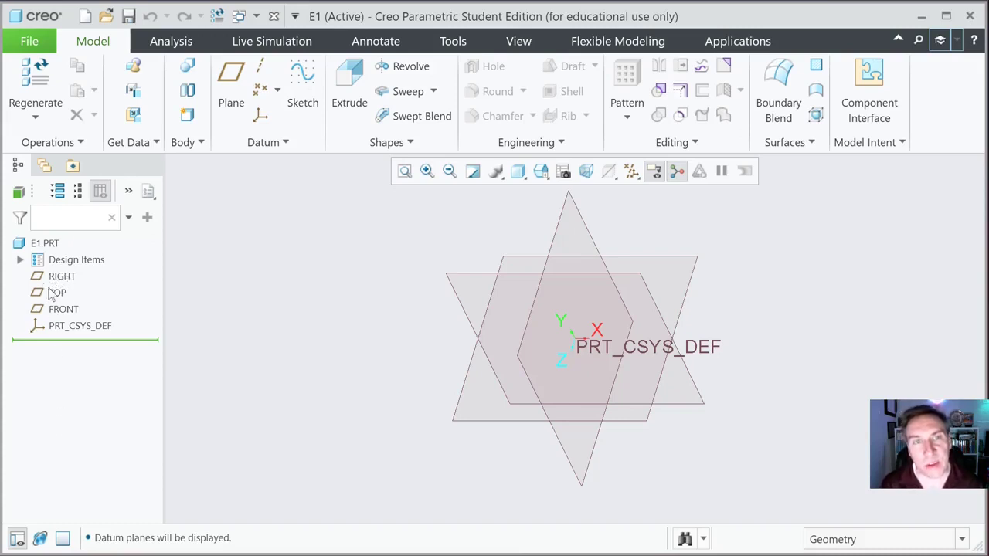
# Step: Highlight the FRONT, TOP and RIGHT datum planes one after another to examine their orientation, and clear the selection
pyautogui.click(59, 309)
pyautogui.click(48, 290)
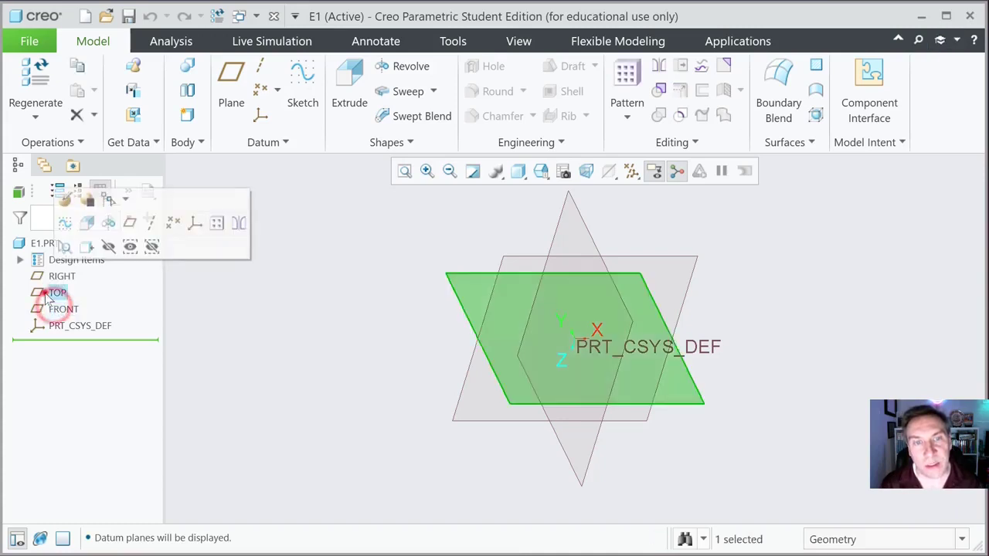
pyautogui.click(35, 275)
pyautogui.click(359, 297)
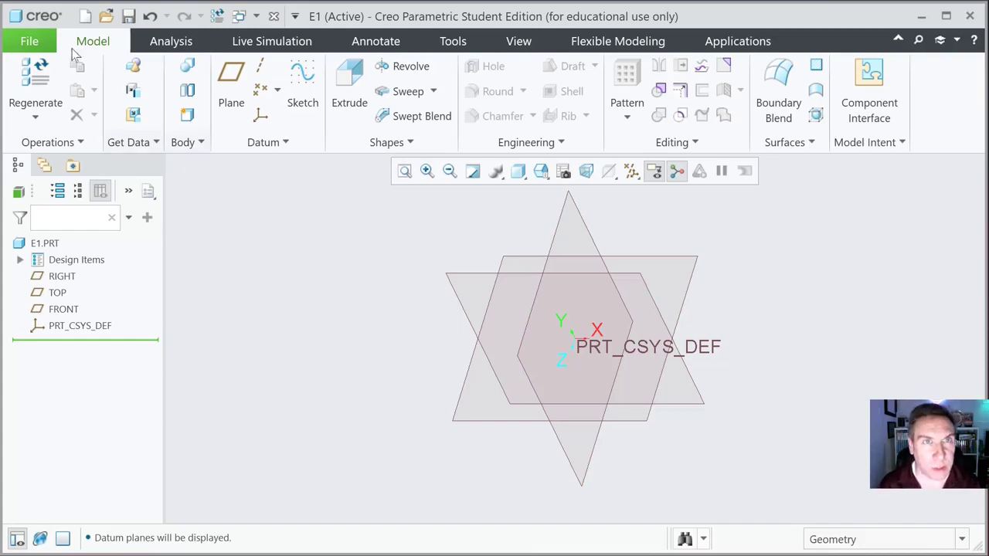
# Step: Check the part's system of units in the model properties, leaving the unit system as it is
pyautogui.click(28, 41)
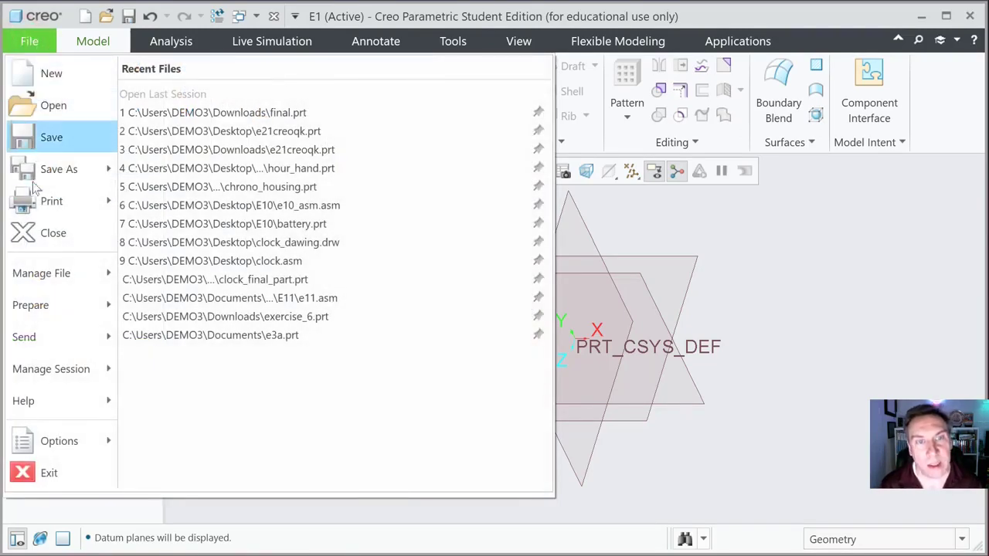
pyautogui.moveTo(33, 321)
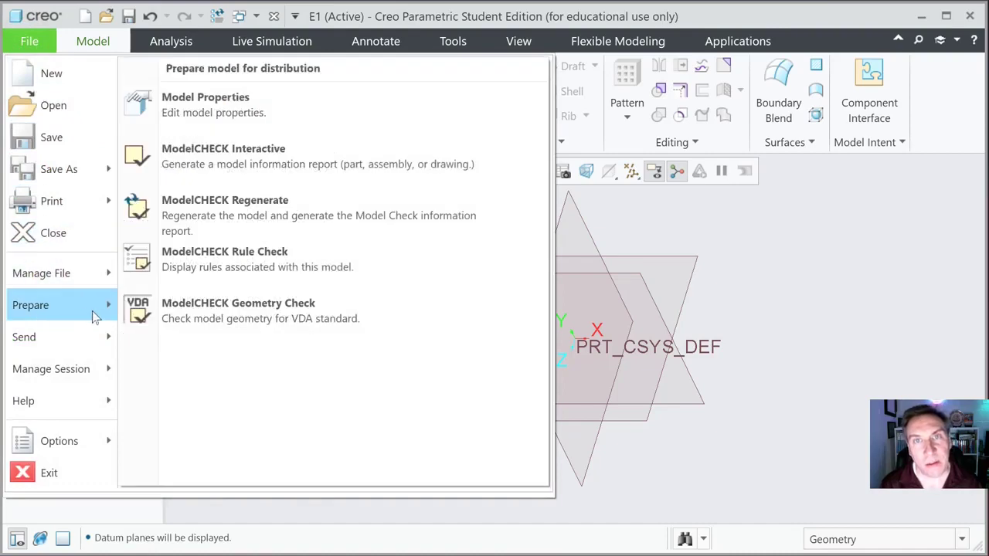
pyautogui.click(259, 116)
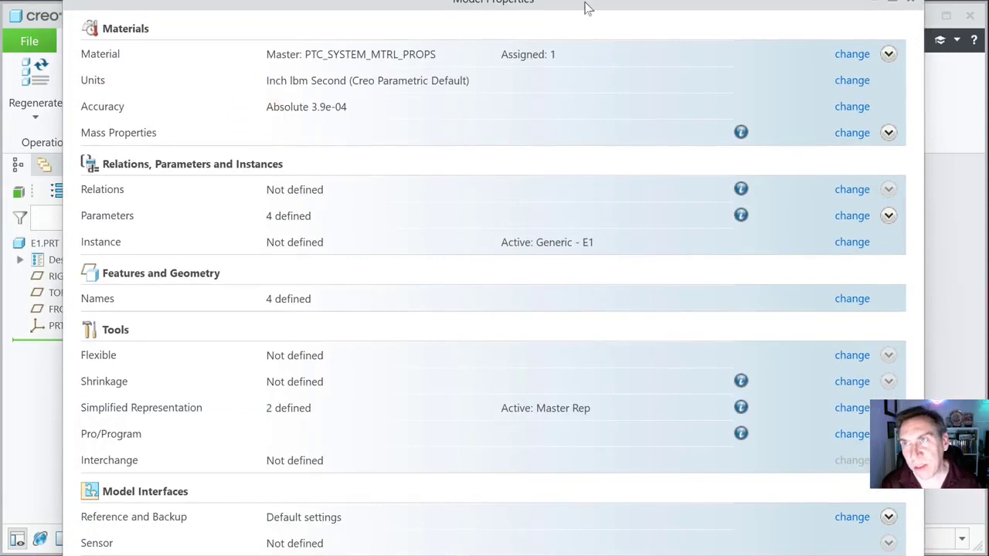
pyautogui.moveTo(589, 4); pyautogui.dragTo(580, 29)
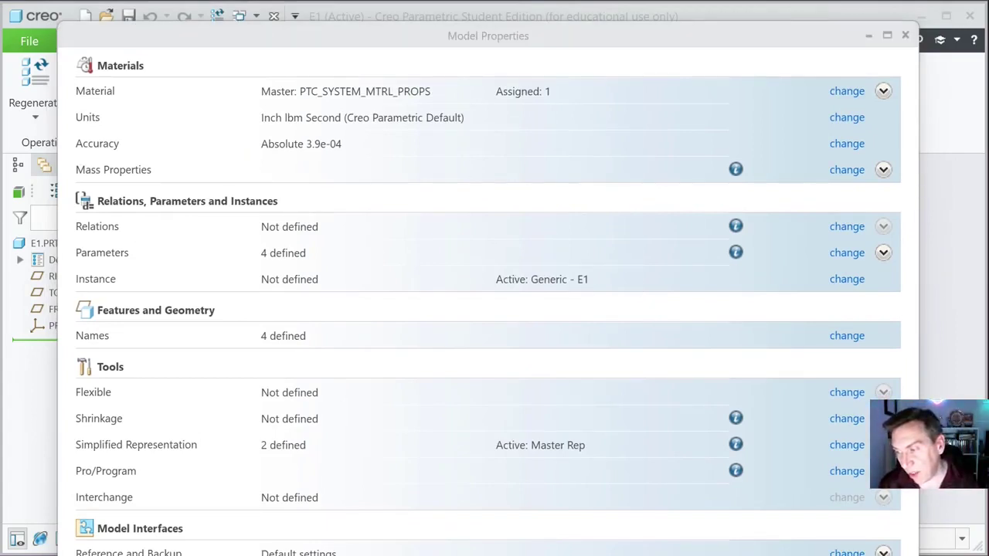
pyautogui.moveTo(916, 553); pyautogui.dragTo(917, 533)
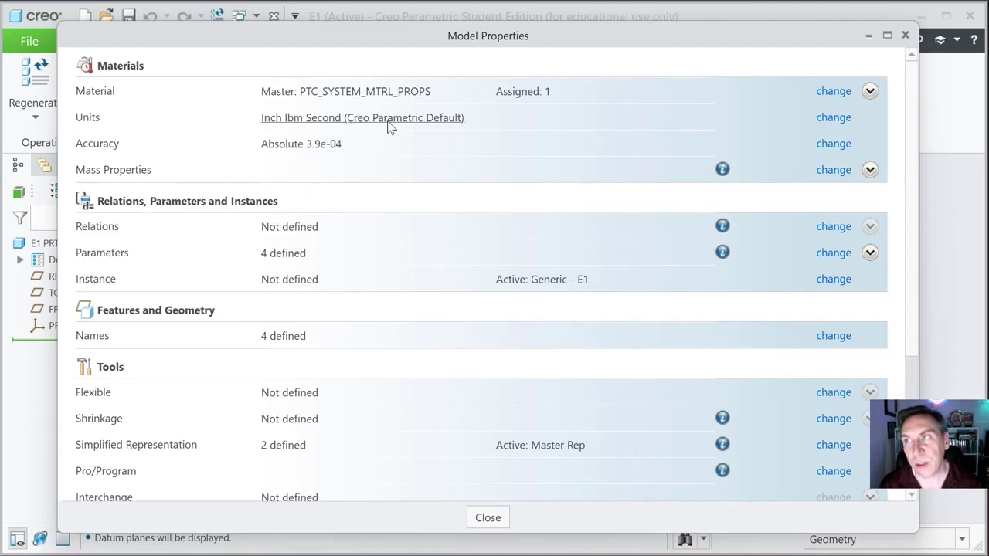
pyautogui.click(832, 118)
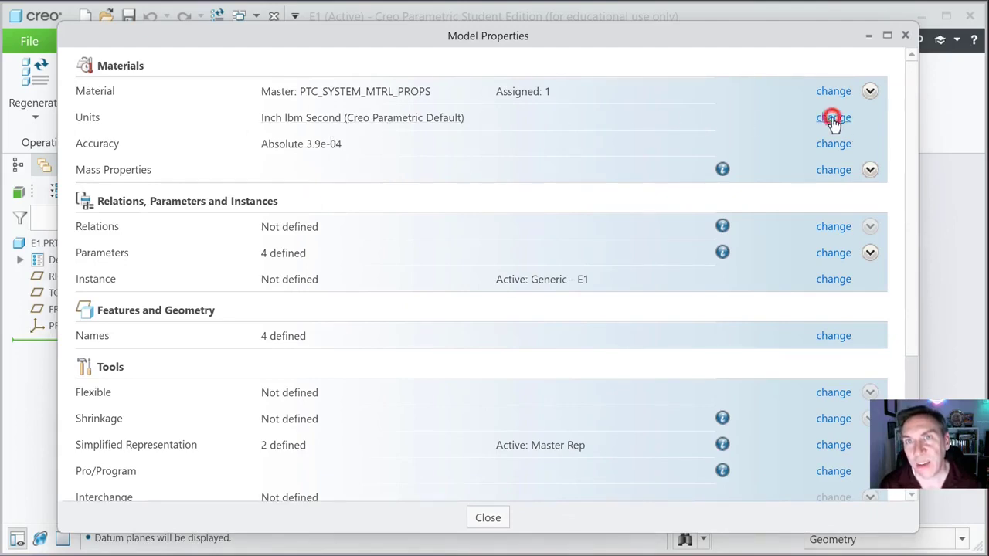
pyautogui.moveTo(981, 16); pyautogui.dragTo(746, 81)
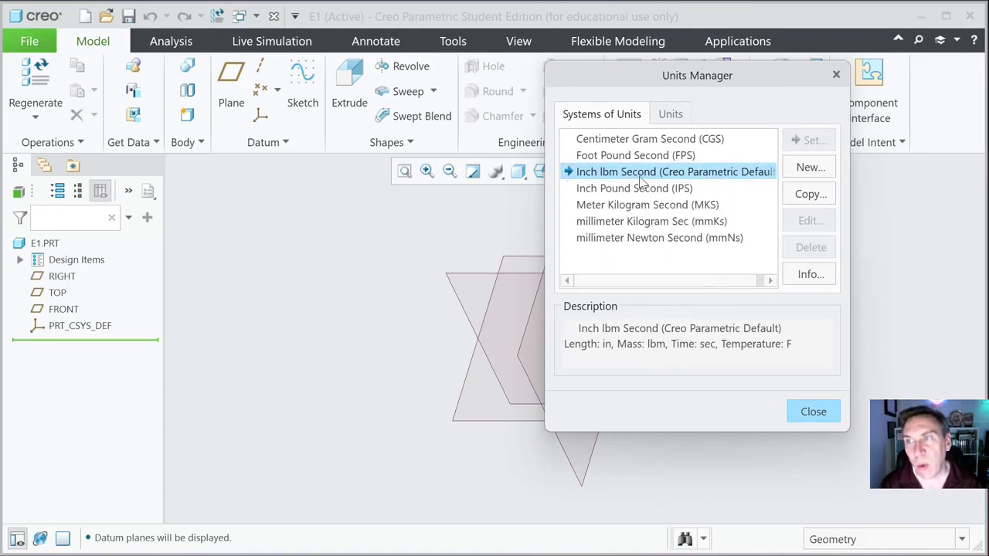
pyautogui.click(811, 411)
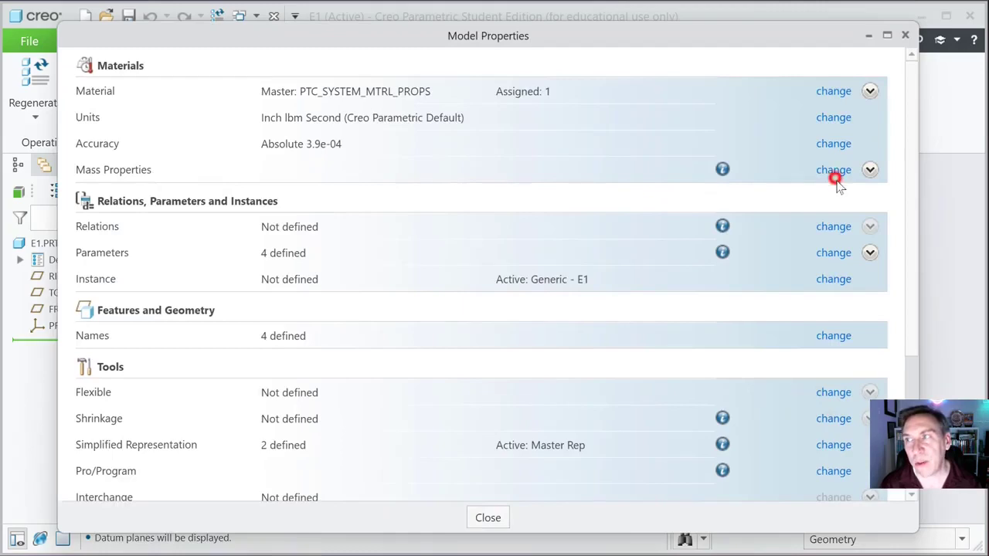
# Step: Open the part's mass properties from the model properties and start the material assignment
pyautogui.click(870, 171)
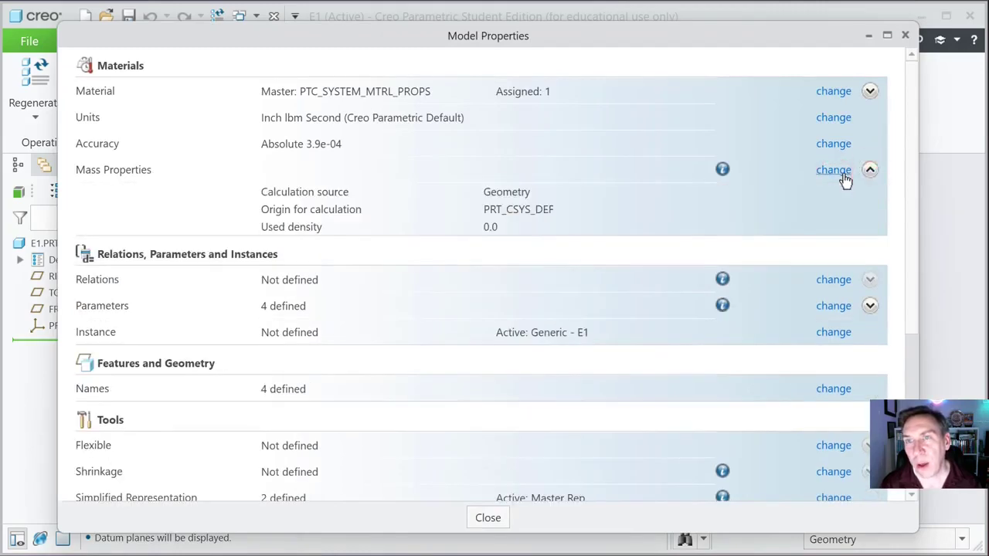
pyautogui.click(839, 170)
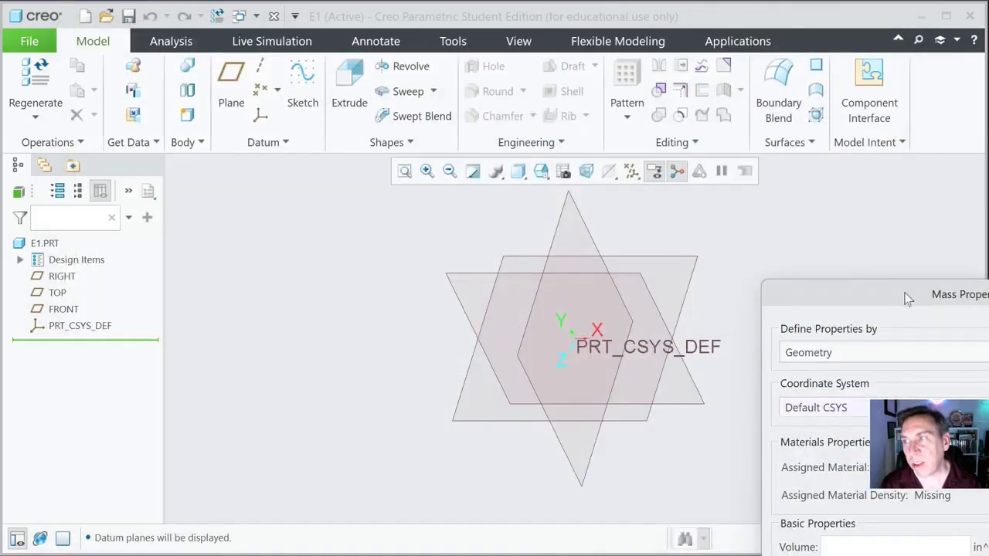
pyautogui.moveTo(903, 294); pyautogui.dragTo(420, 29)
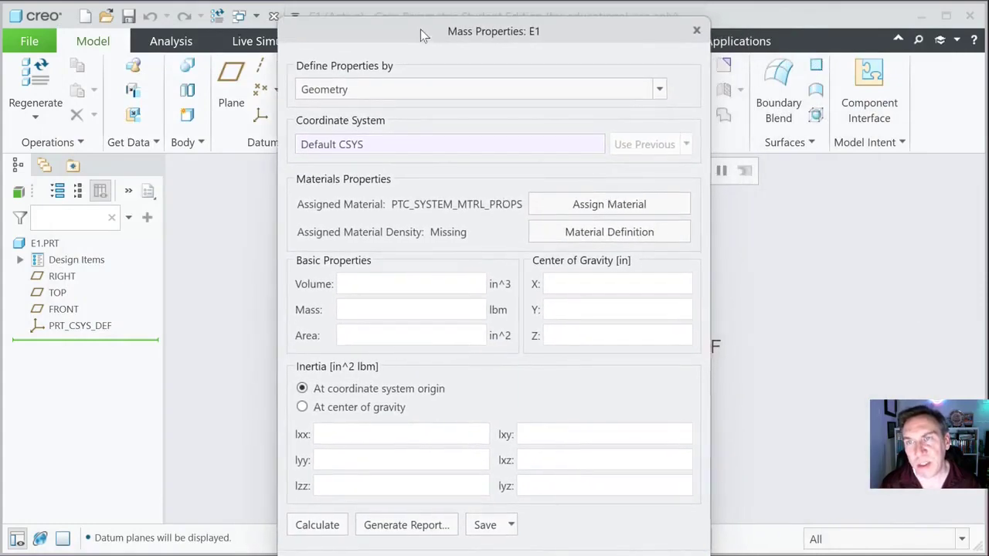
pyautogui.click(587, 207)
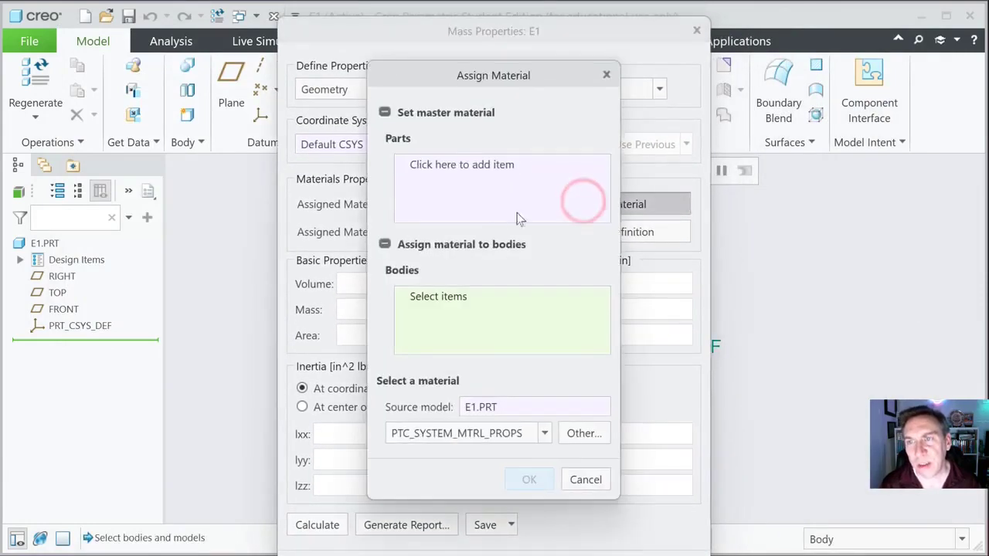
# Step: Load the al6061.mtl material from the Legacy-Materials library folder as the material for the assignment
pyautogui.click(543, 433)
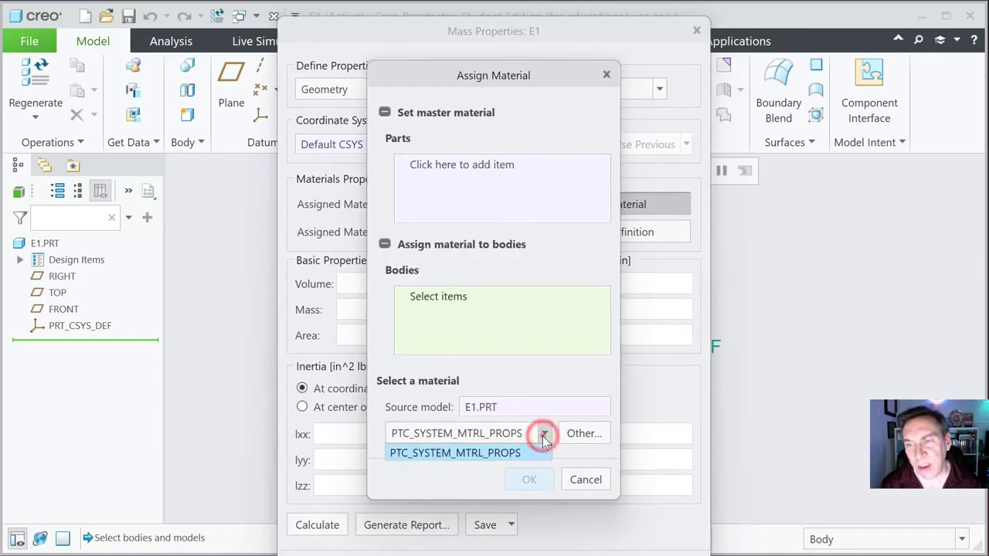
pyautogui.click(543, 434)
pyautogui.click(564, 435)
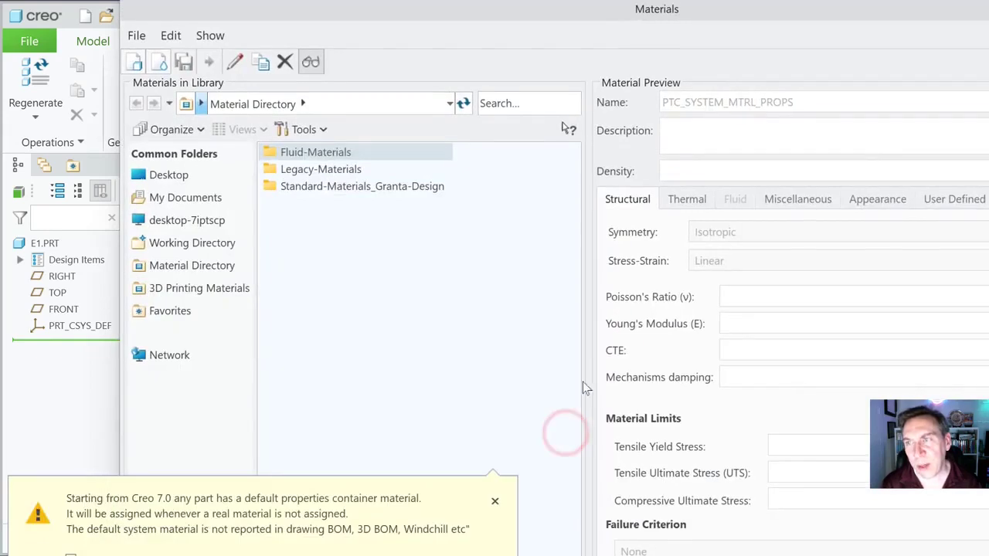
pyautogui.click(270, 171)
pyautogui.doubleClick(271, 171)
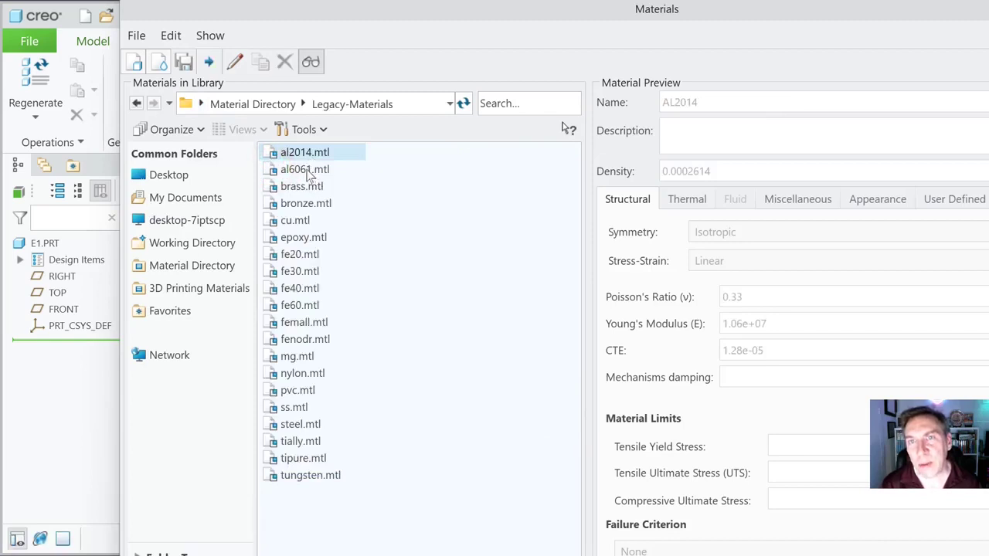
pyautogui.click(307, 170)
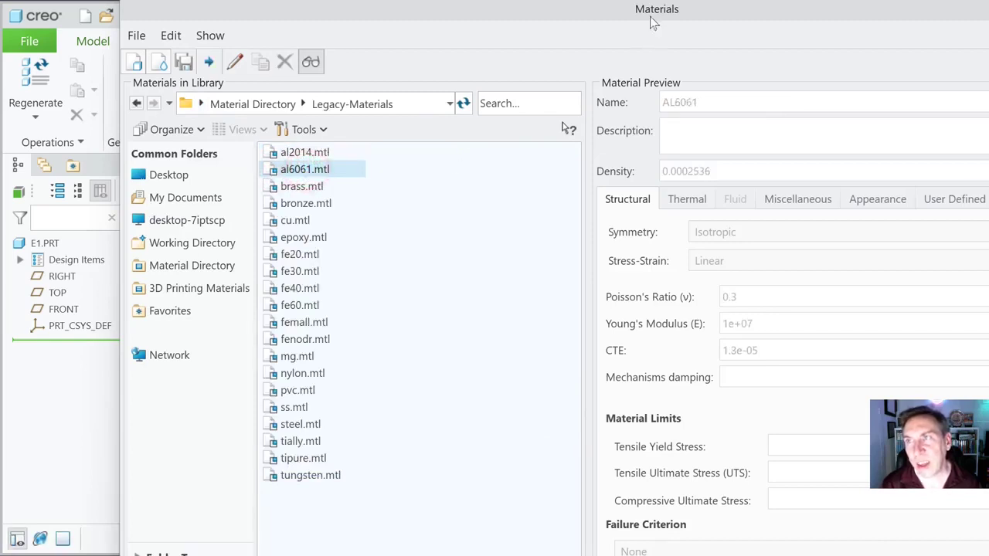
pyautogui.doubleClick(318, 174)
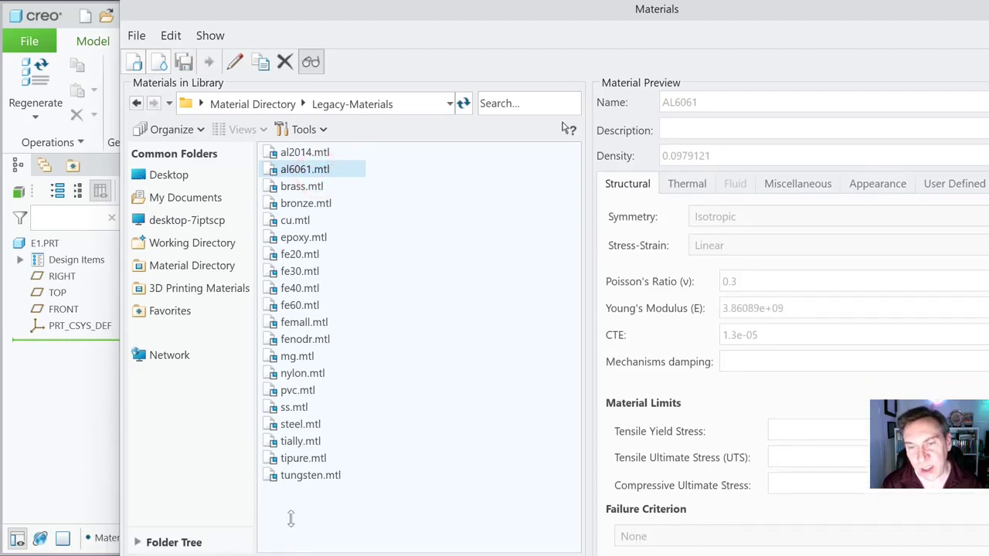
pyautogui.moveTo(746, 8); pyautogui.dragTo(607, 51)
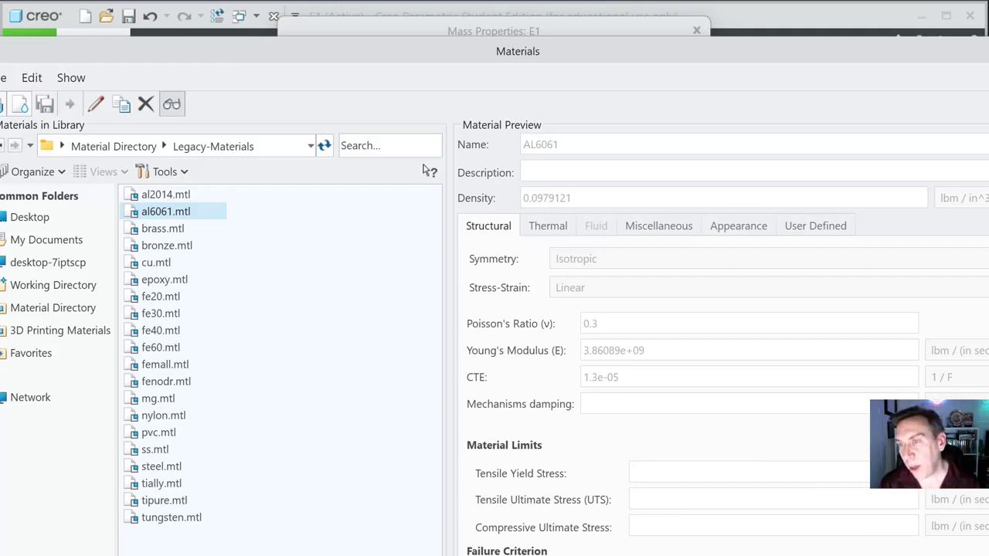
pyautogui.click(711, 533)
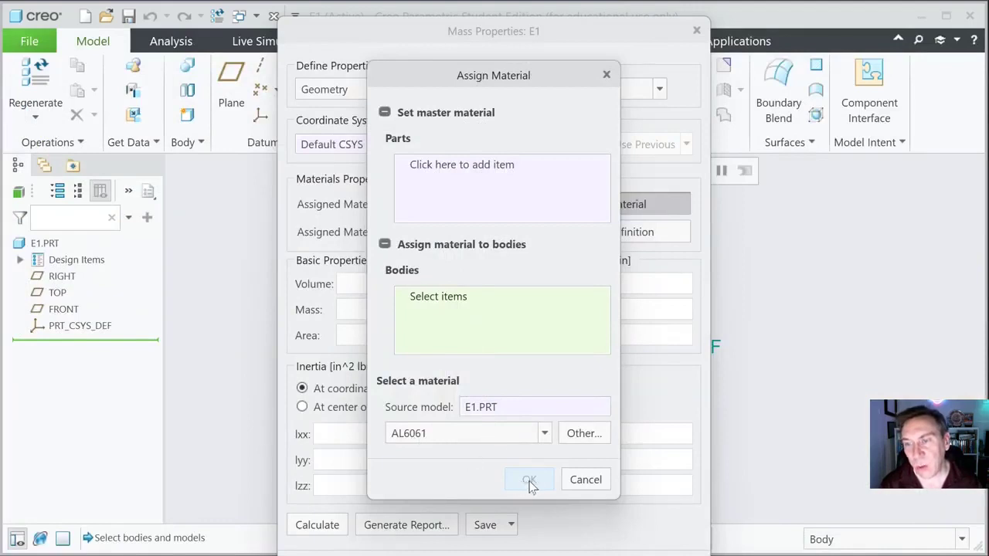
# Step: Assign AL6061 as the master material of part E1.PRT and close its mass properties
pyautogui.click(432, 171)
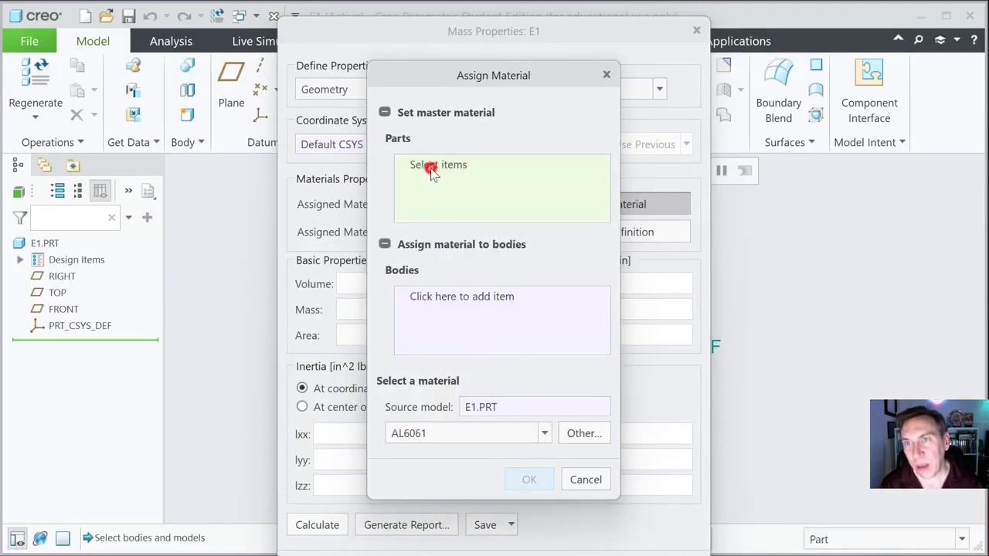
pyautogui.click(246, 313)
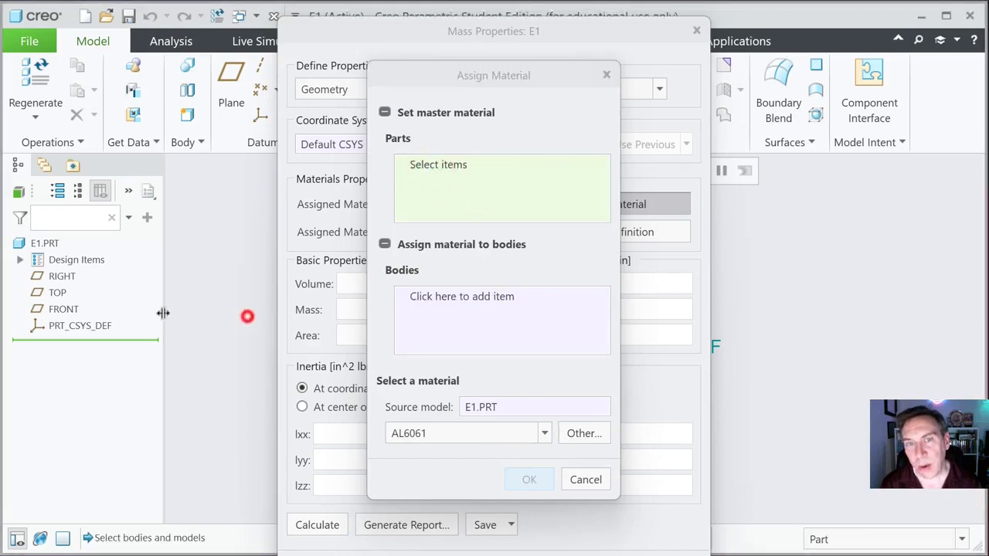
pyautogui.click(39, 244)
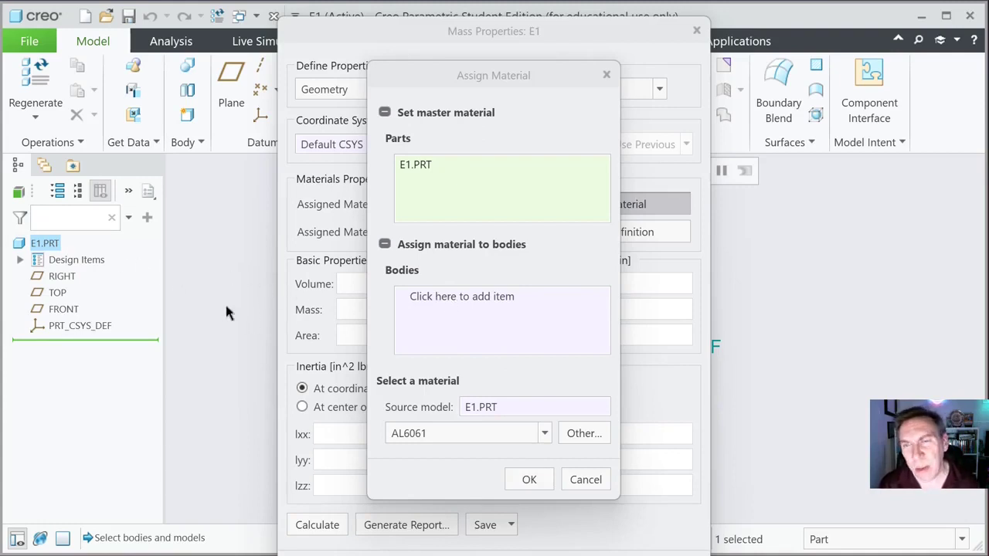
pyautogui.click(523, 479)
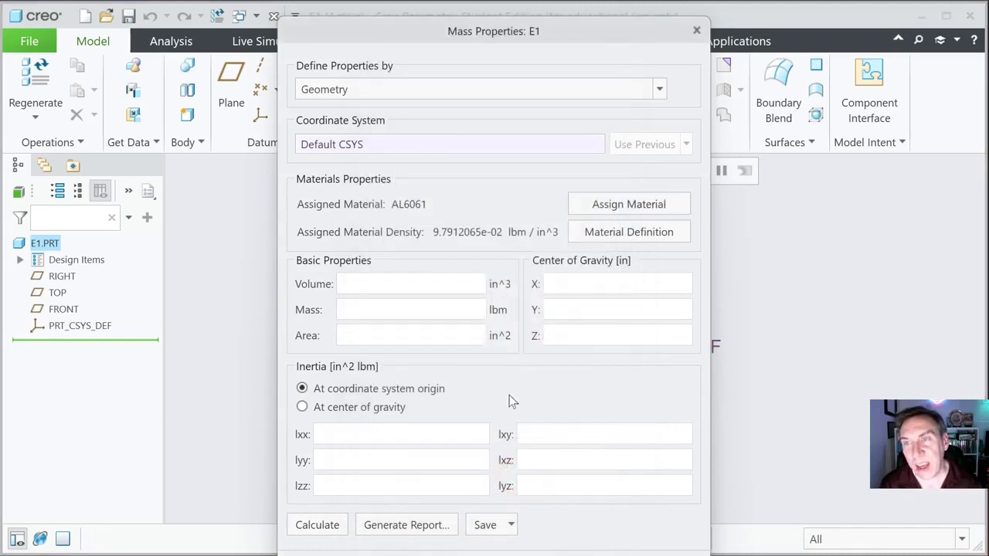
pyautogui.press('Return')
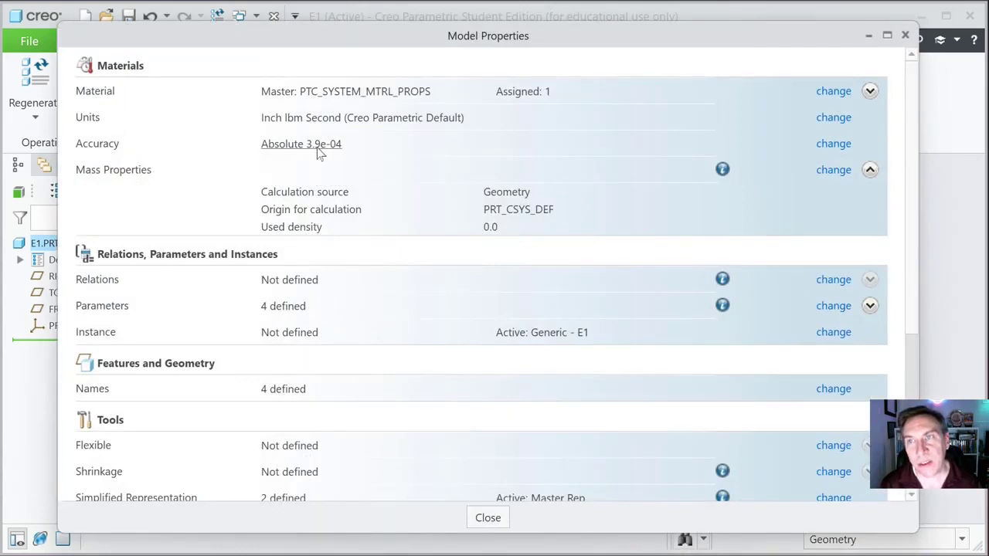
# Step: Check the part's accuracy type in the model properties, leaving the accuracy as it is, and close the model properties
pyautogui.click(839, 150)
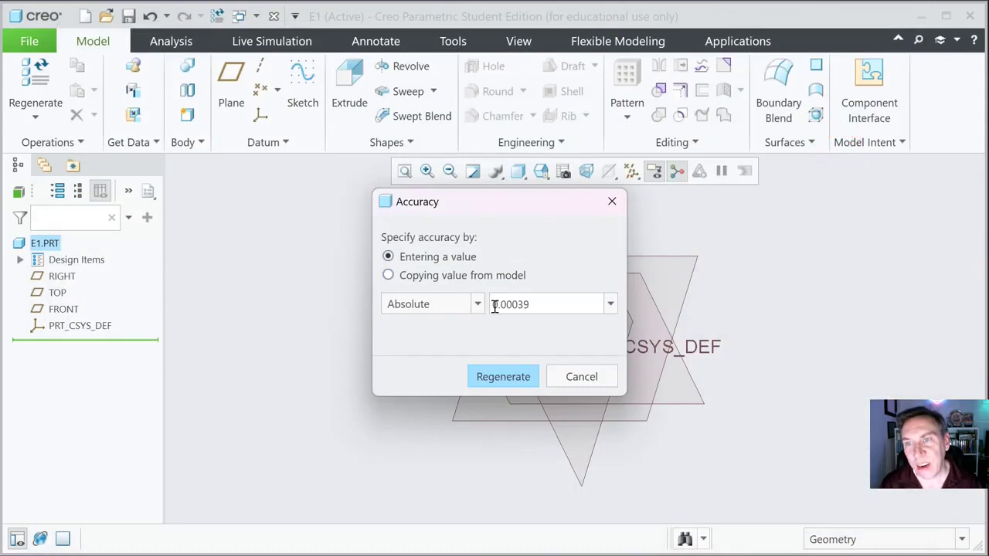
pyautogui.click(479, 304)
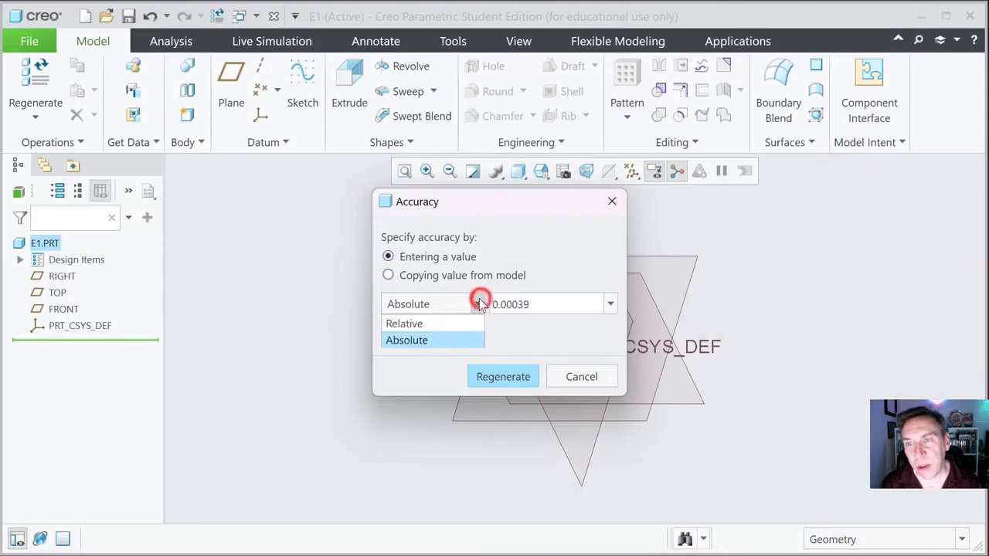
pyautogui.click(479, 303)
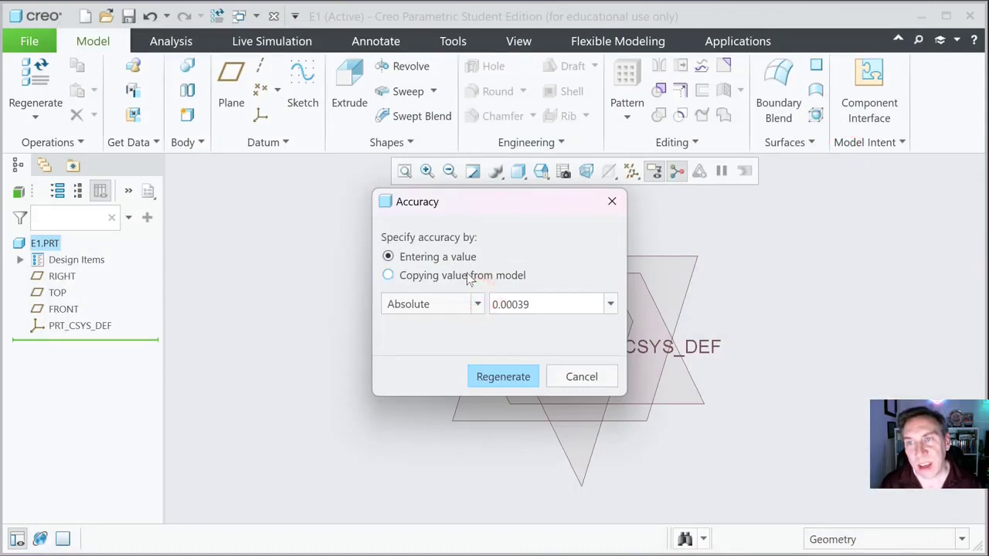
pyautogui.click(579, 377)
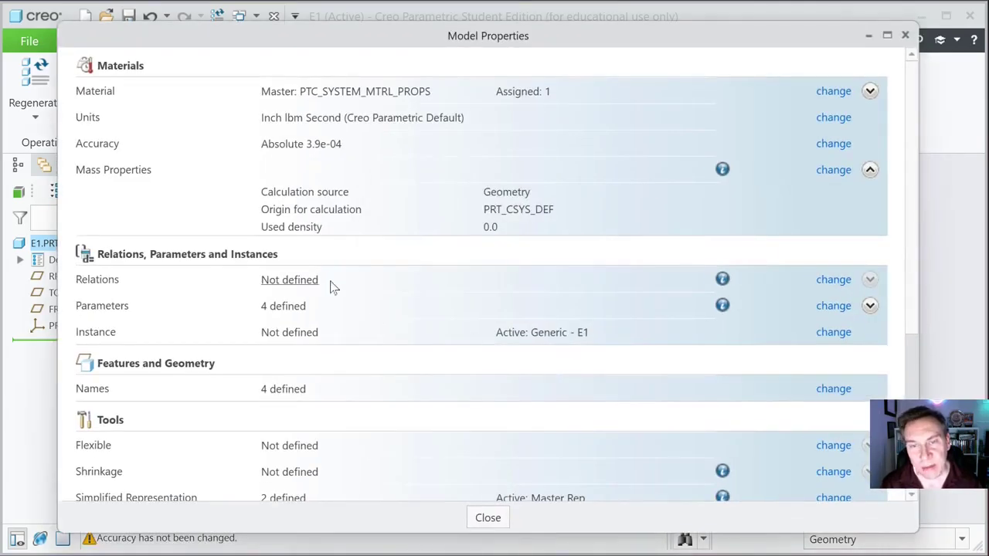
pyautogui.scroll(-1, 331, 282)
pyautogui.scroll(-1, 628, 292)
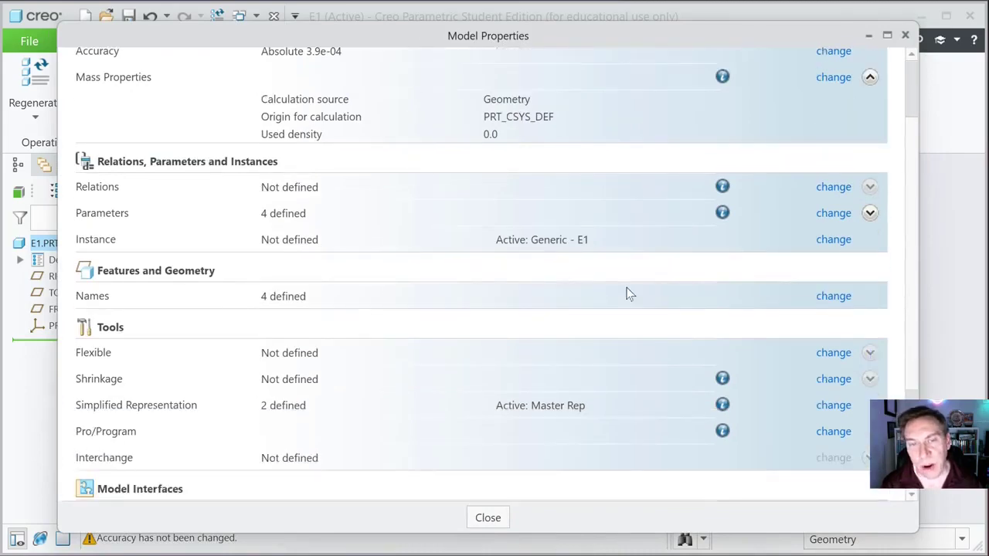
pyautogui.click(486, 515)
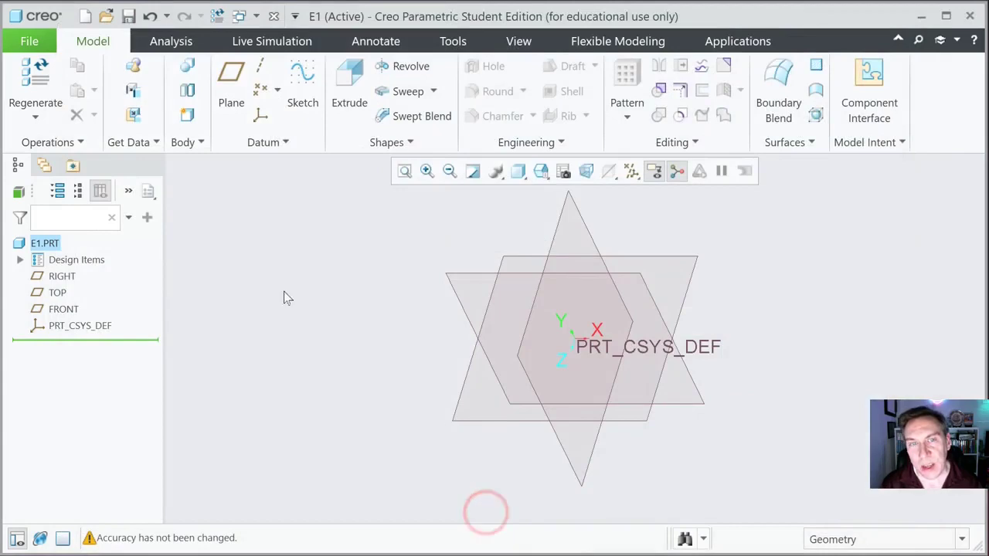
# Step: Open the program options and view the global Graphics colors in the System Appearance settings
pyautogui.click(28, 45)
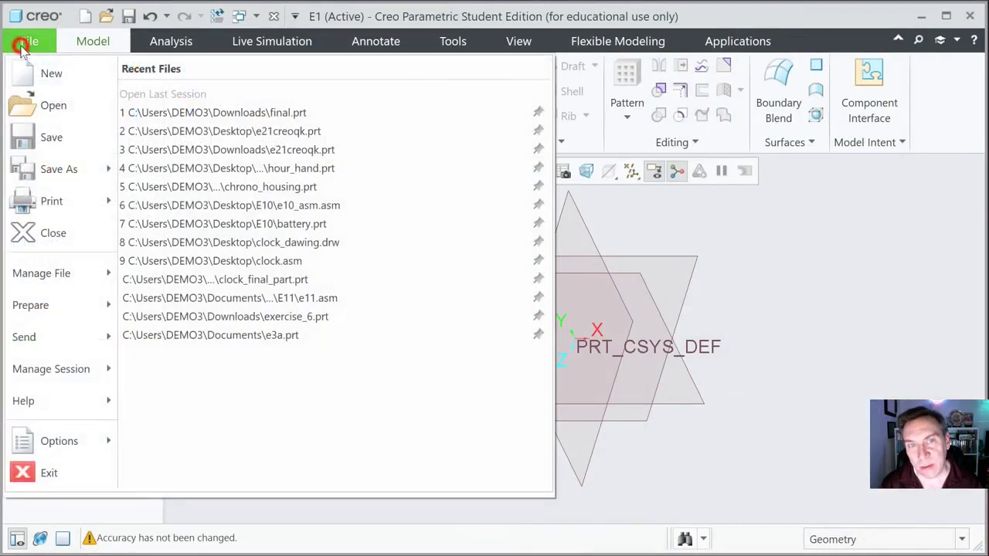
pyautogui.moveTo(71, 446)
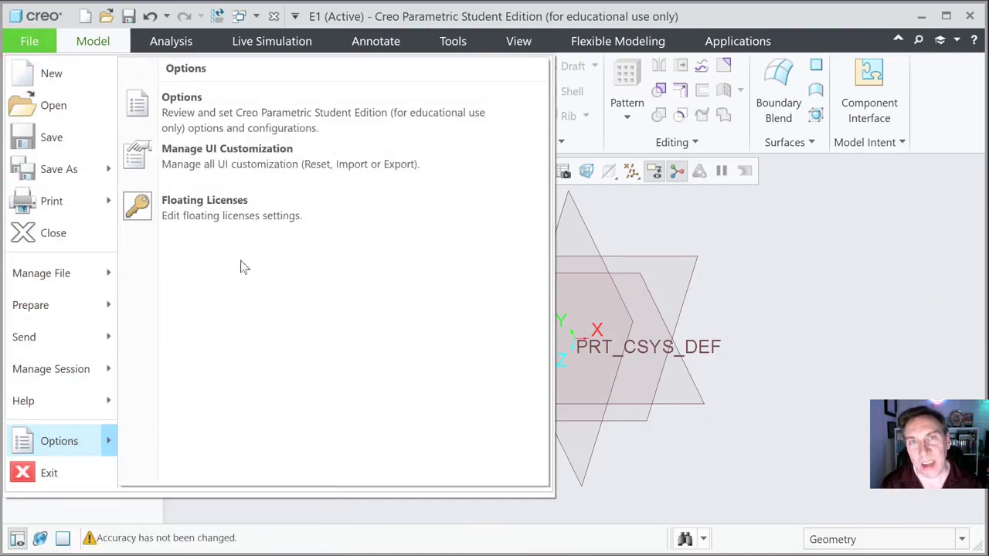
pyautogui.click(206, 116)
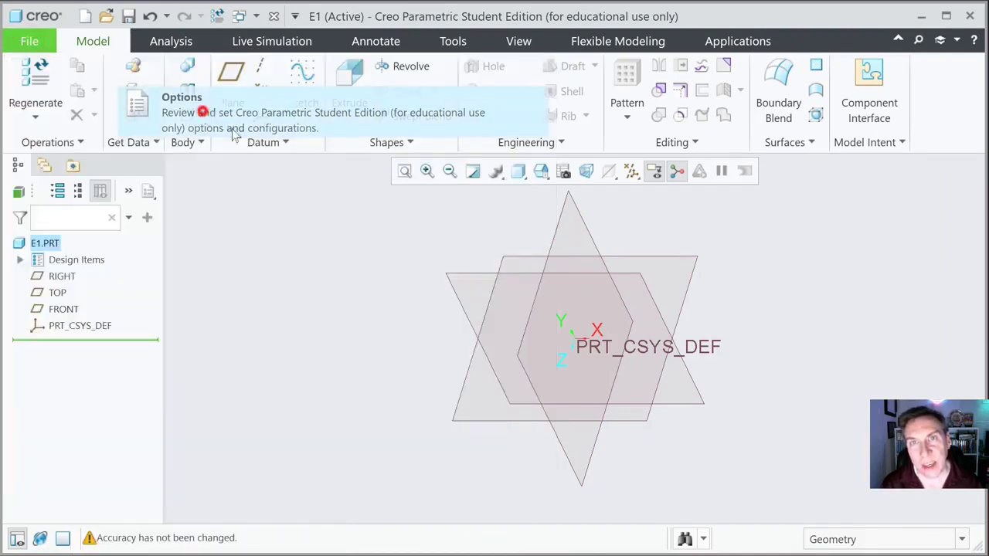
pyautogui.moveTo(436, 7); pyautogui.dragTo(472, 29)
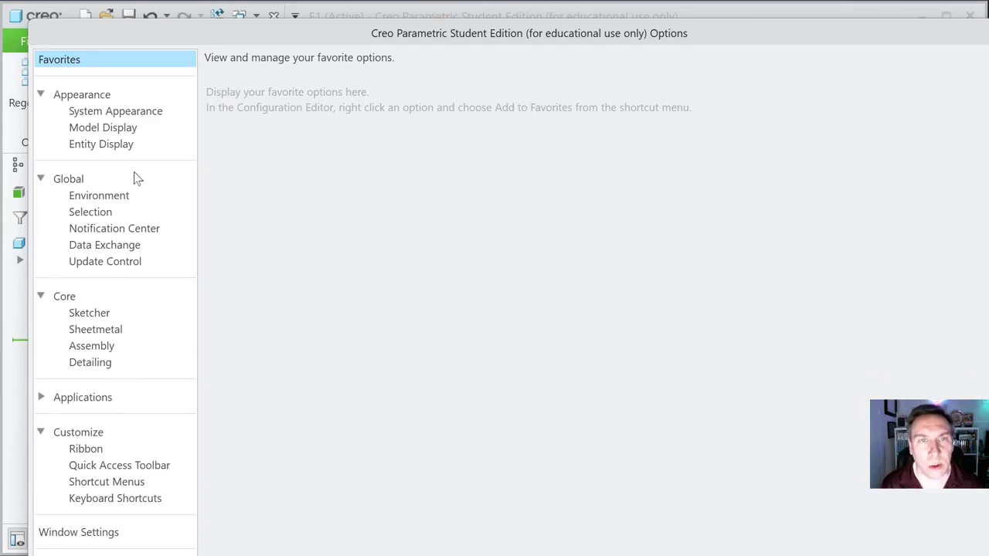
pyautogui.click(94, 113)
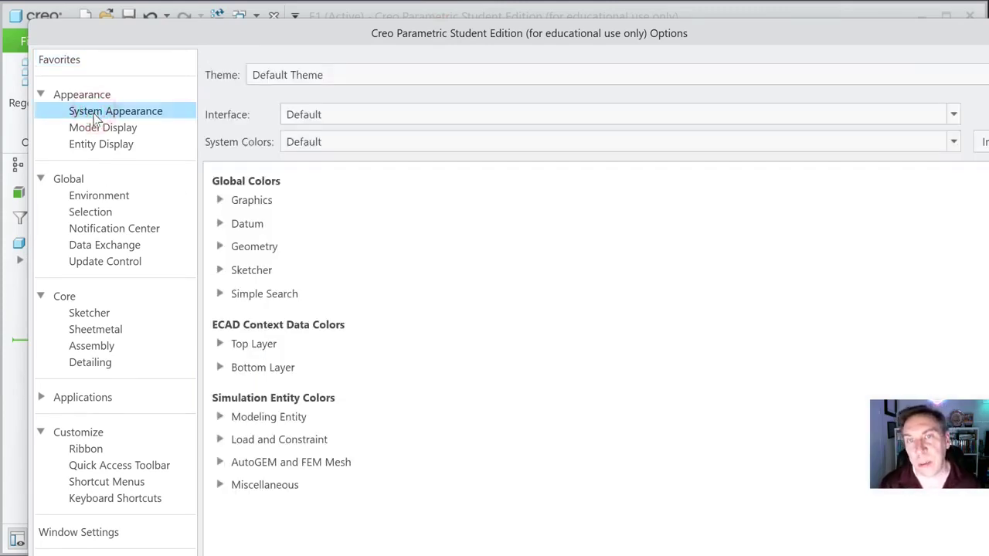
pyautogui.click(252, 203)
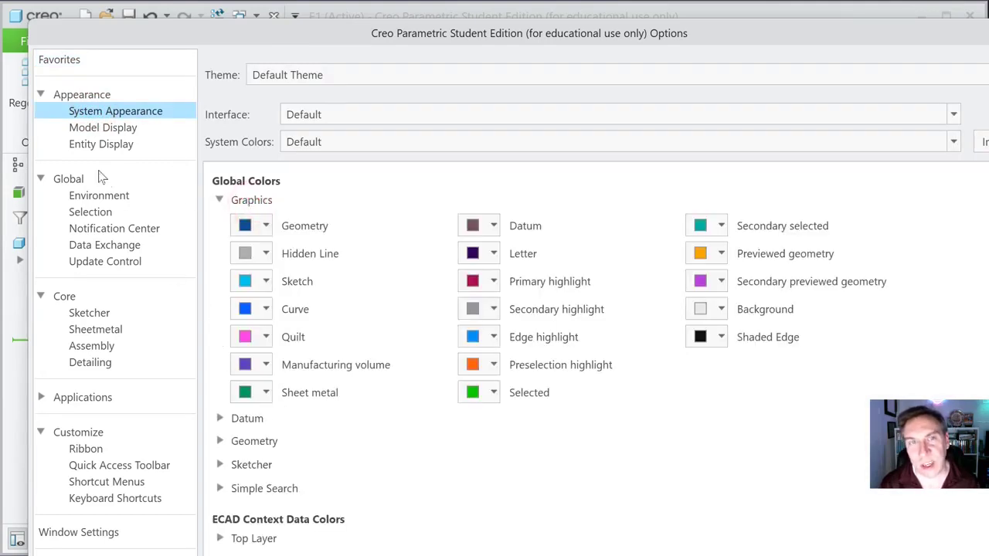
# Step: Set the default model orientation to Isometric in the Model Display options
pyautogui.click(110, 131)
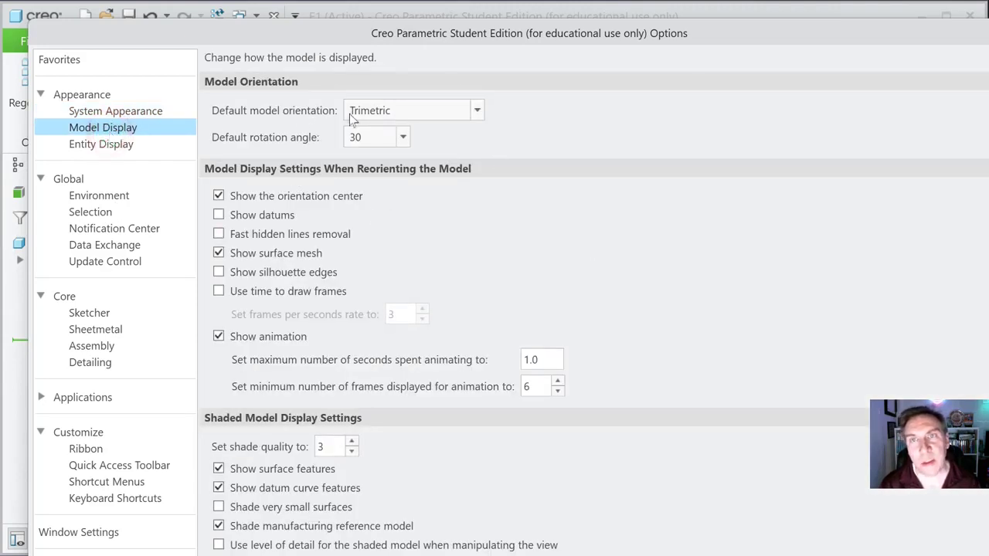
pyautogui.click(477, 110)
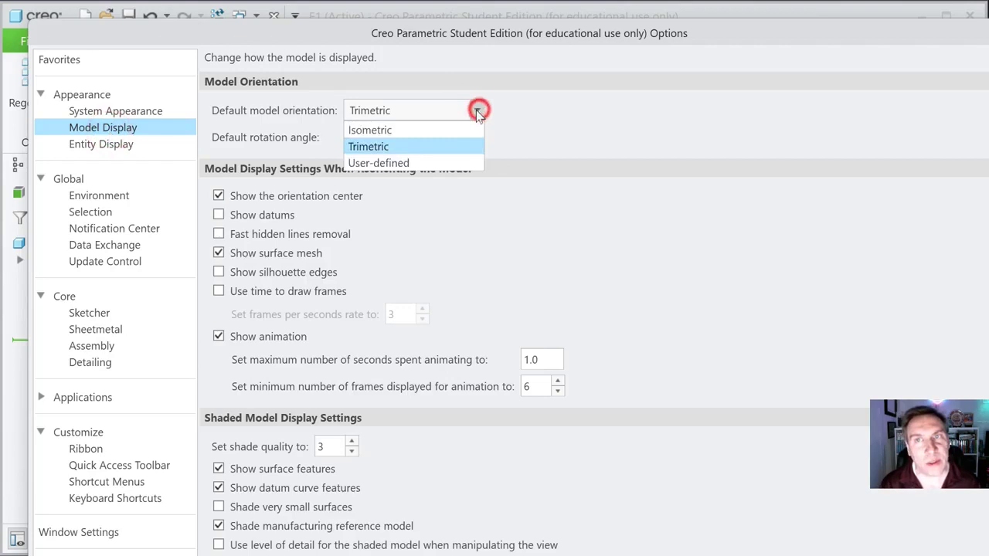
pyautogui.click(401, 131)
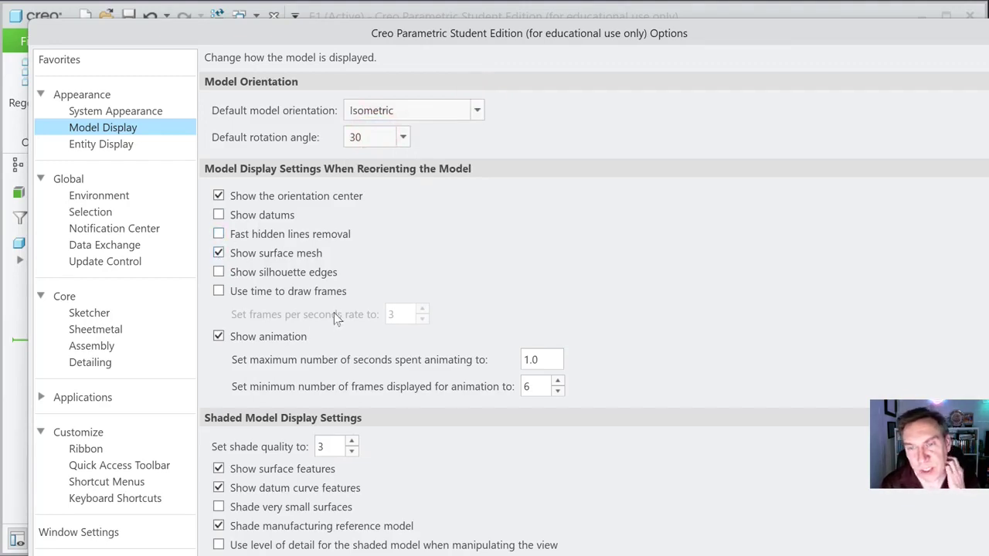
# Step: Set the shade quality for shaded models to 4 in the Model Display options
pyautogui.scroll(-1, 340, 297)
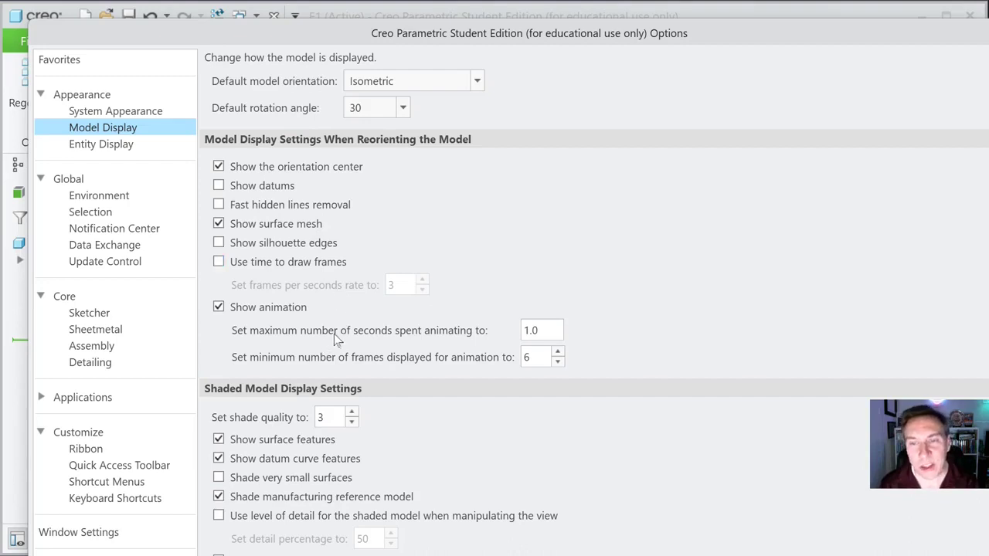
pyautogui.click(352, 414)
pyautogui.click(351, 414)
pyautogui.click(352, 414)
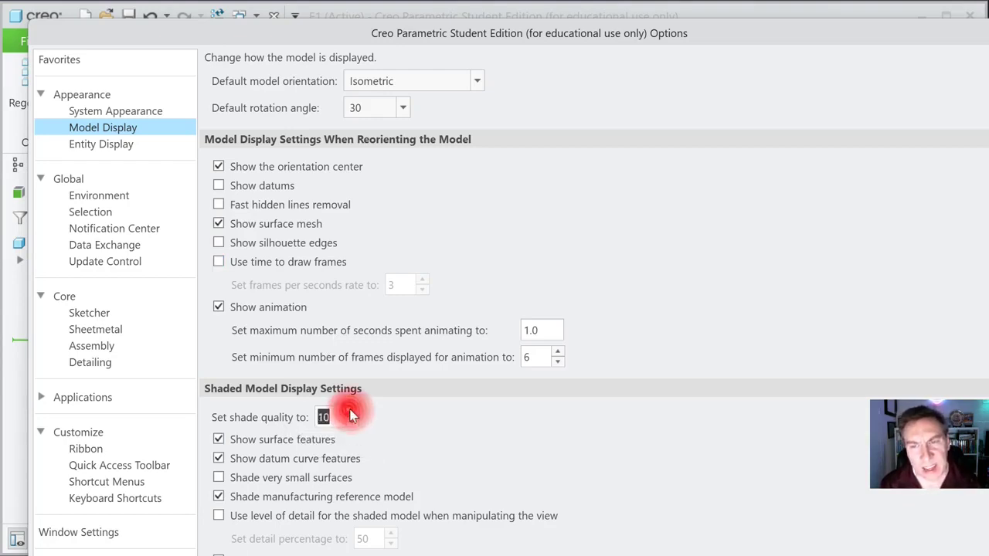
pyautogui.click(351, 414)
pyautogui.click(350, 423)
pyautogui.click(350, 423)
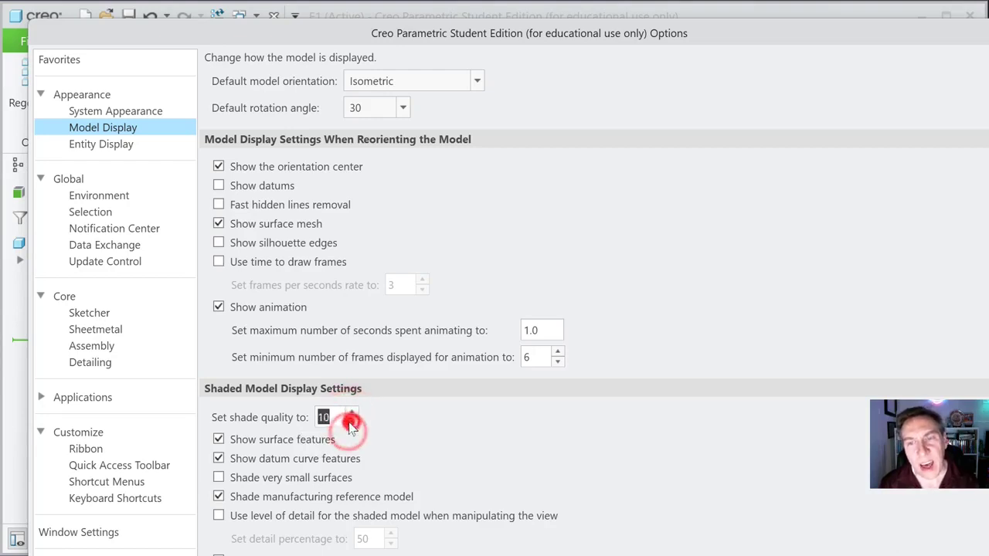
pyautogui.click(350, 424)
pyautogui.click(349, 423)
pyautogui.click(350, 423)
pyautogui.click(350, 423)
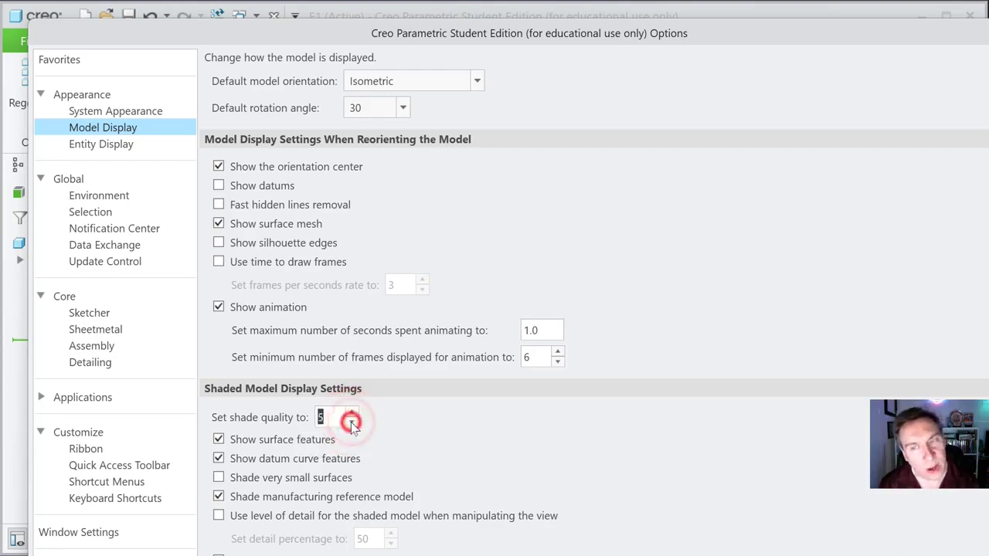
pyautogui.click(350, 423)
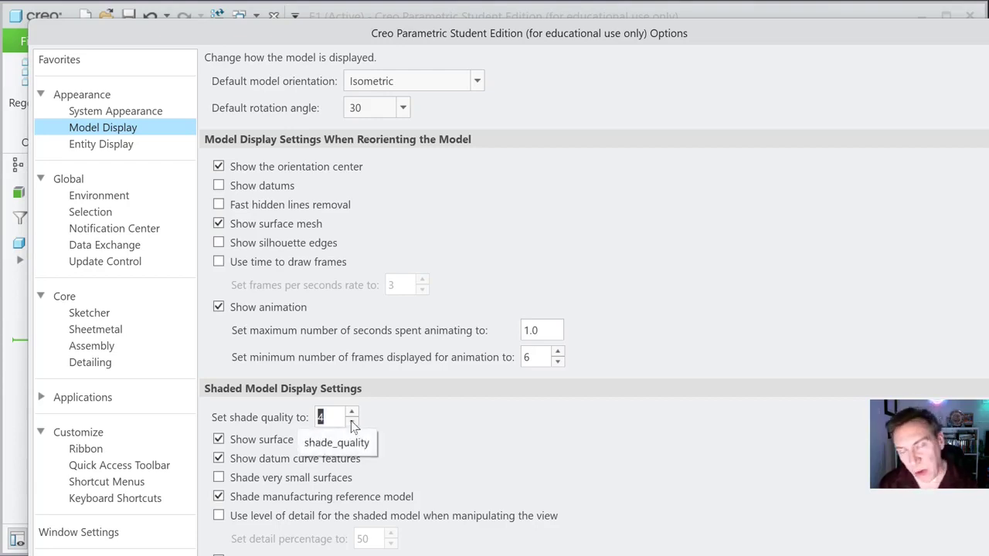
pyautogui.click(420, 420)
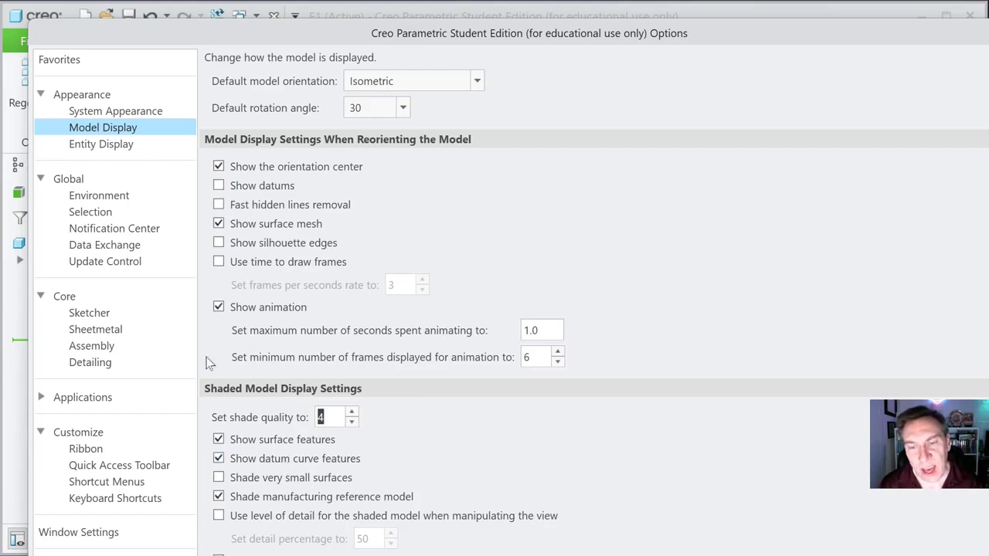
# Step: Set the default geometry display to Shade With Edges in the Entity Display options, leaving the tangent edges style as it is
pyautogui.click(86, 145)
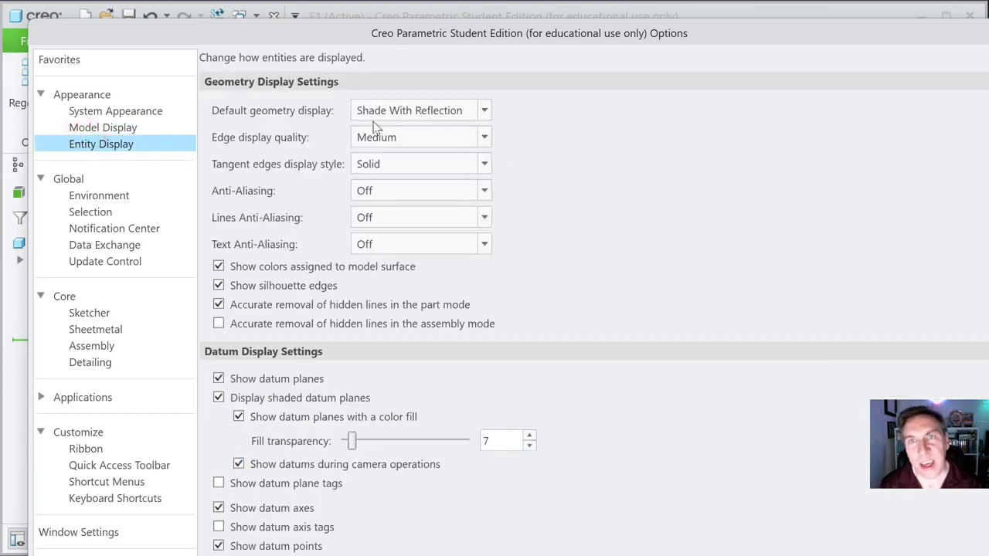
pyautogui.click(485, 164)
pyautogui.click(485, 164)
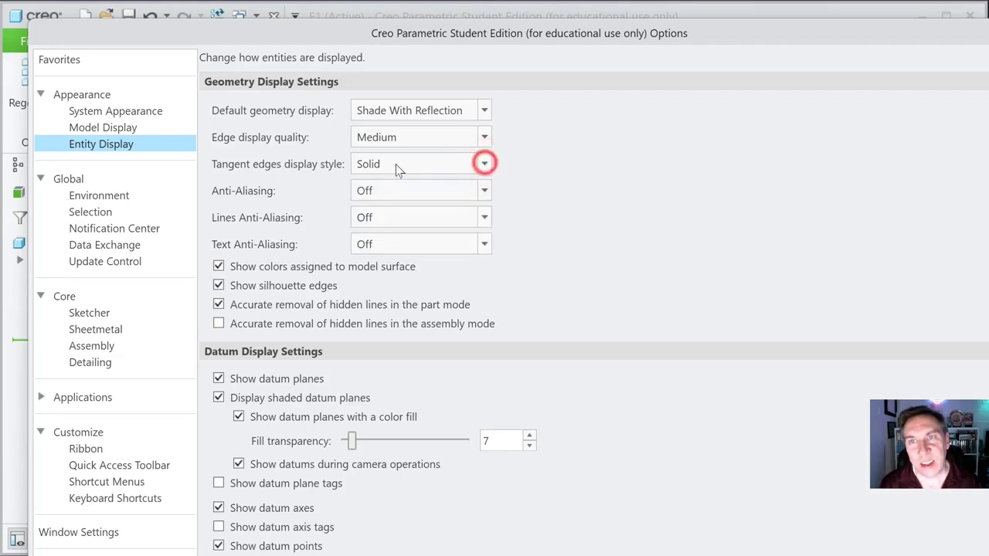
pyautogui.click(483, 111)
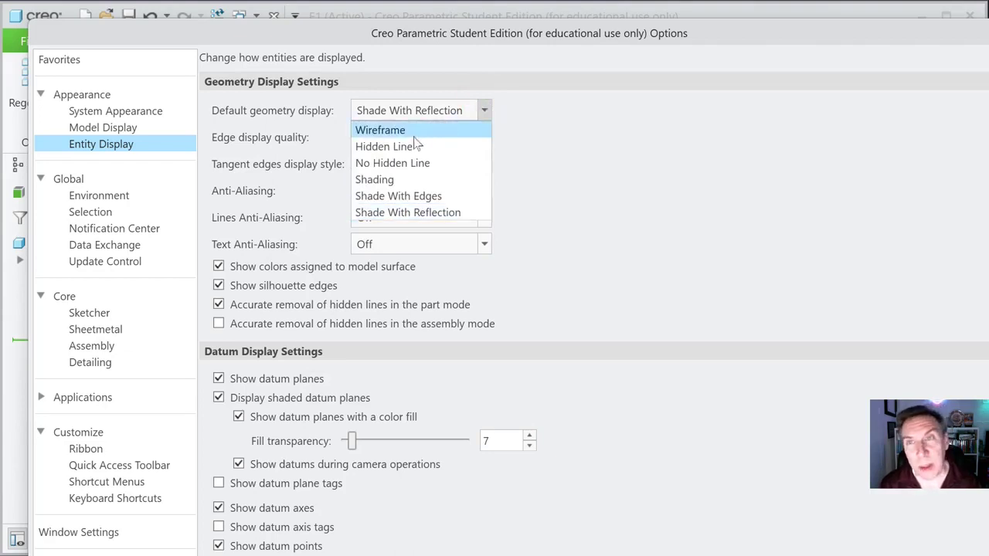
pyautogui.click(394, 198)
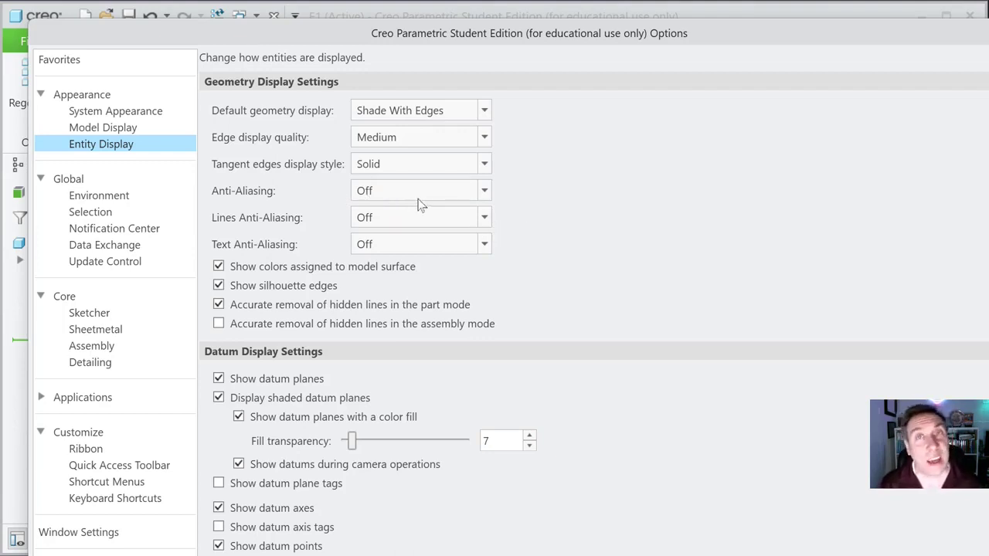
# Step: Set Anti-Aliasing to 4 X in the Entity Display options and look over the datum display settings
pyautogui.click(484, 193)
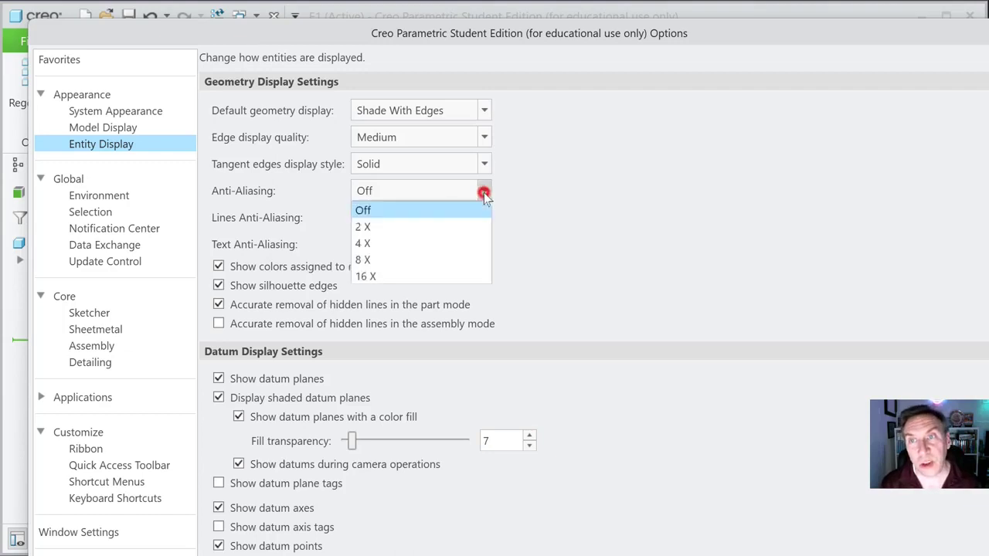
pyautogui.click(366, 244)
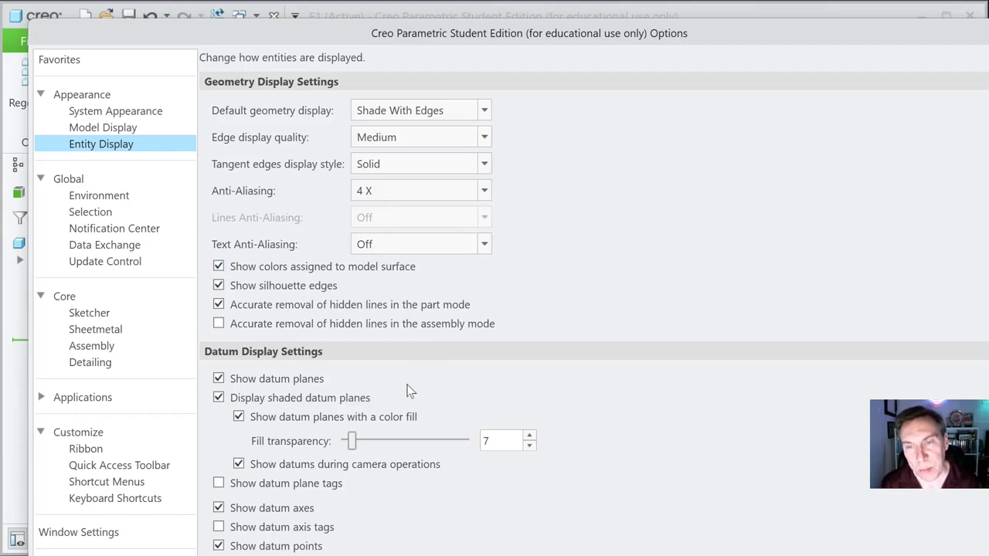
pyautogui.scroll(-3, 406, 386)
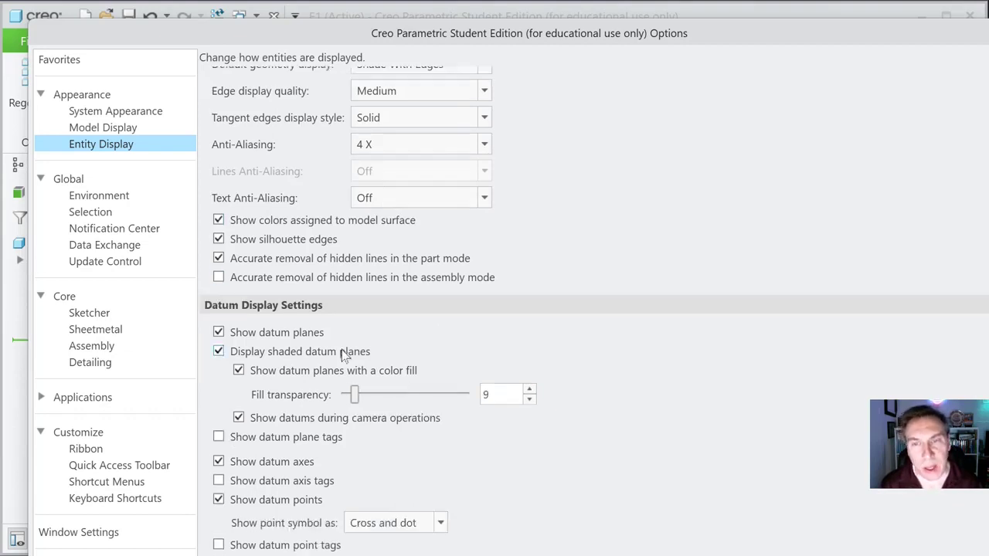
pyautogui.scroll(-2, 346, 357)
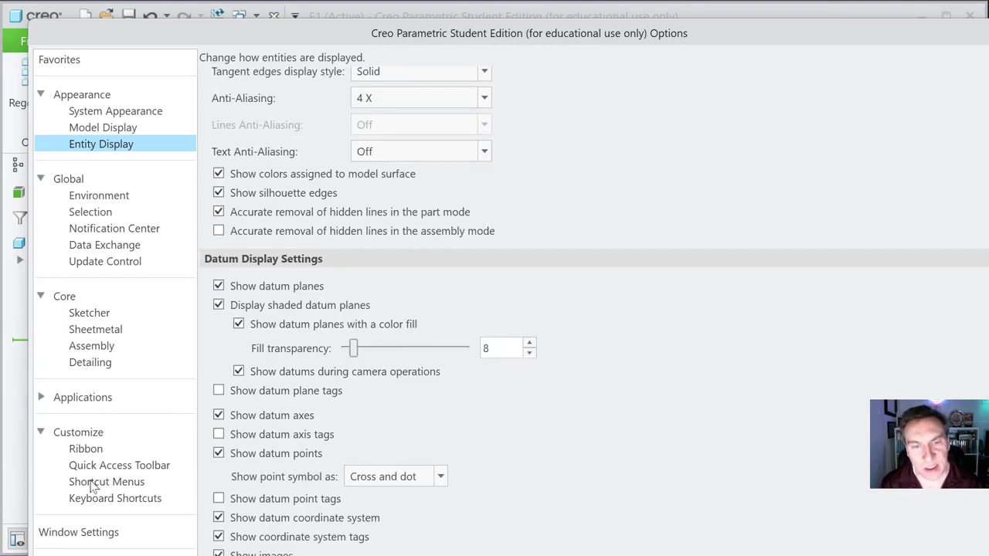
# Step: Assign F as the keyboard shortcut for the Refit command in the Keyboard Shortcuts options
pyautogui.click(114, 501)
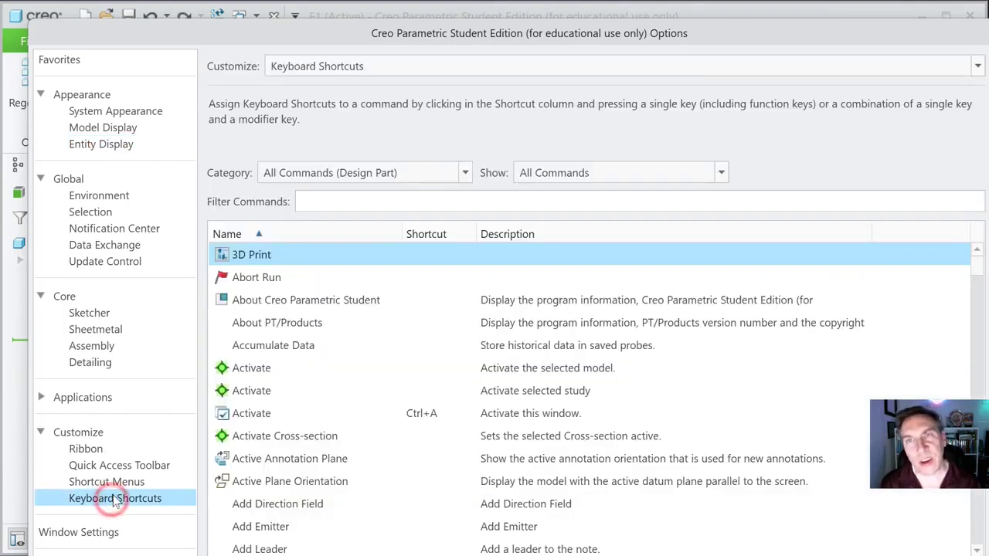
pyautogui.click(333, 202)
pyautogui.write('fit')
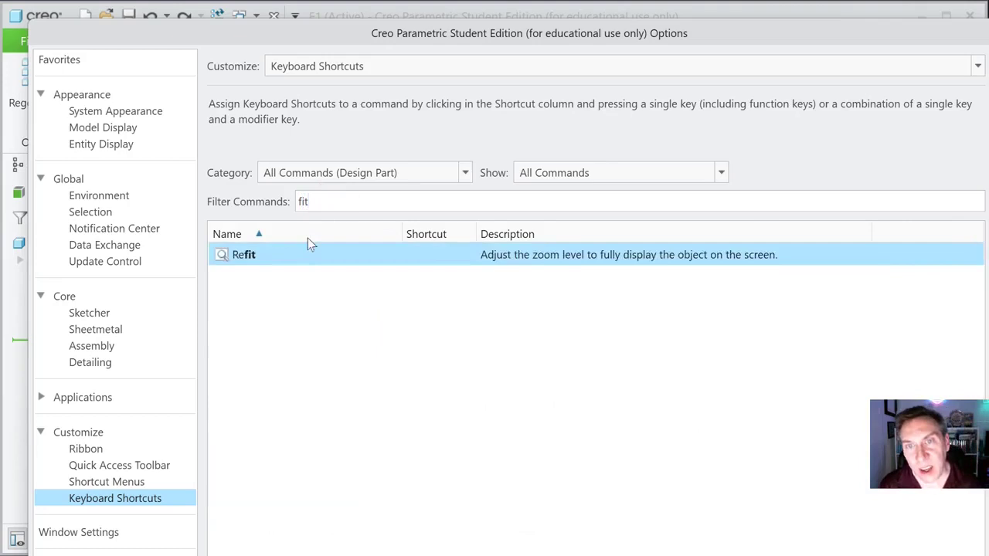
pyautogui.click(247, 255)
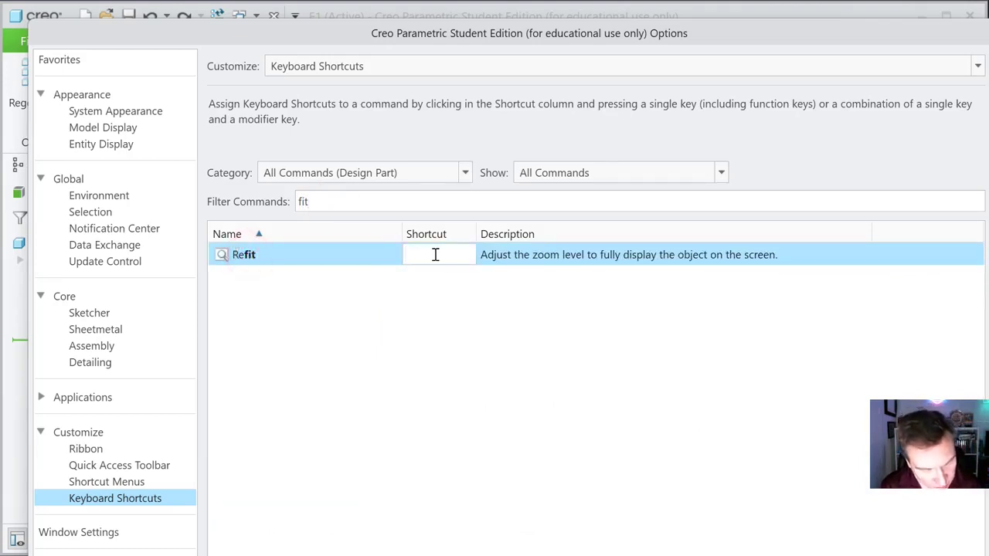
pyautogui.press('f')
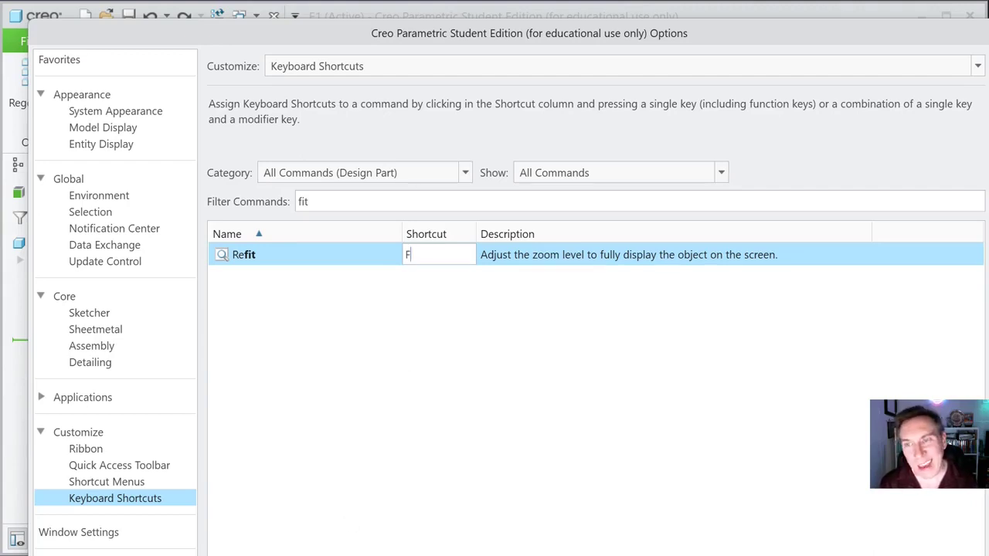
pyautogui.press('Return')
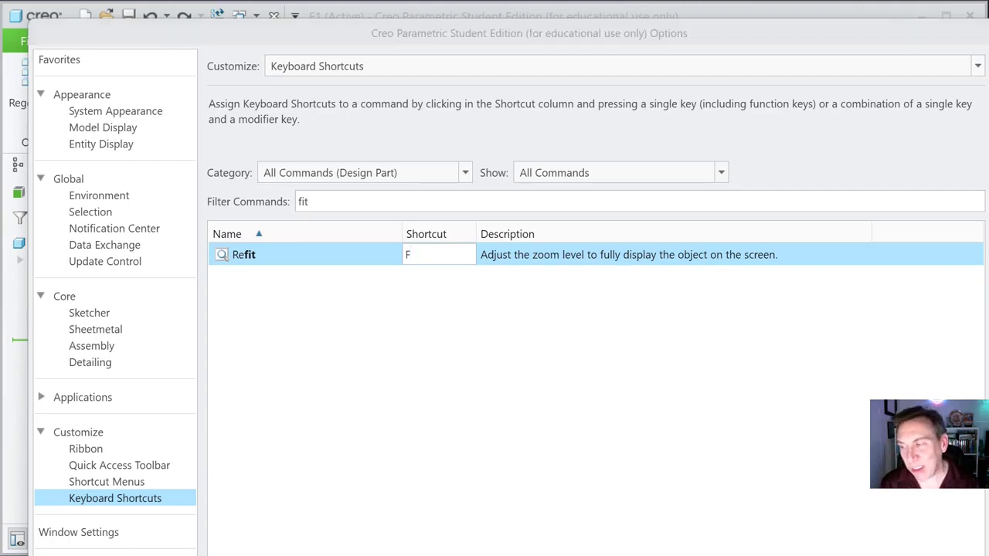
# Step: Apply the options and save the settings to the configuration file config.pro in the Public Documents folder
pyautogui.moveTo(217, 413); pyautogui.dragTo(469, 178)
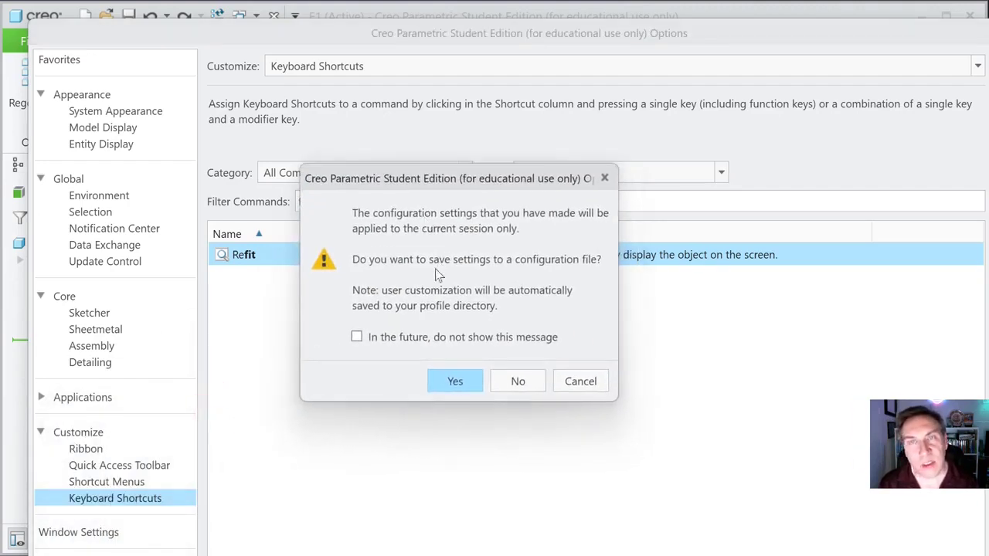
pyautogui.click(451, 379)
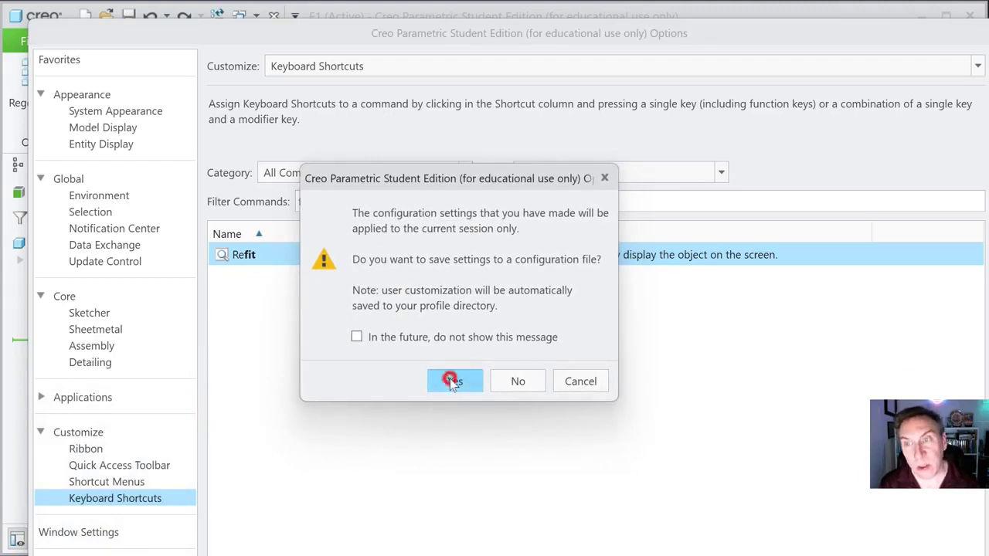
pyautogui.moveTo(257, 268); pyautogui.dragTo(504, 18)
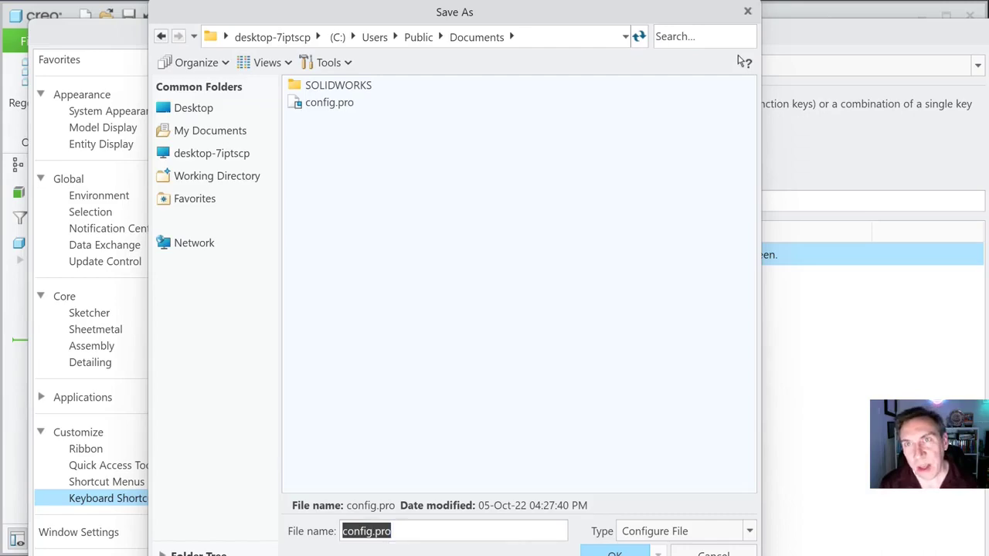
pyautogui.click(614, 553)
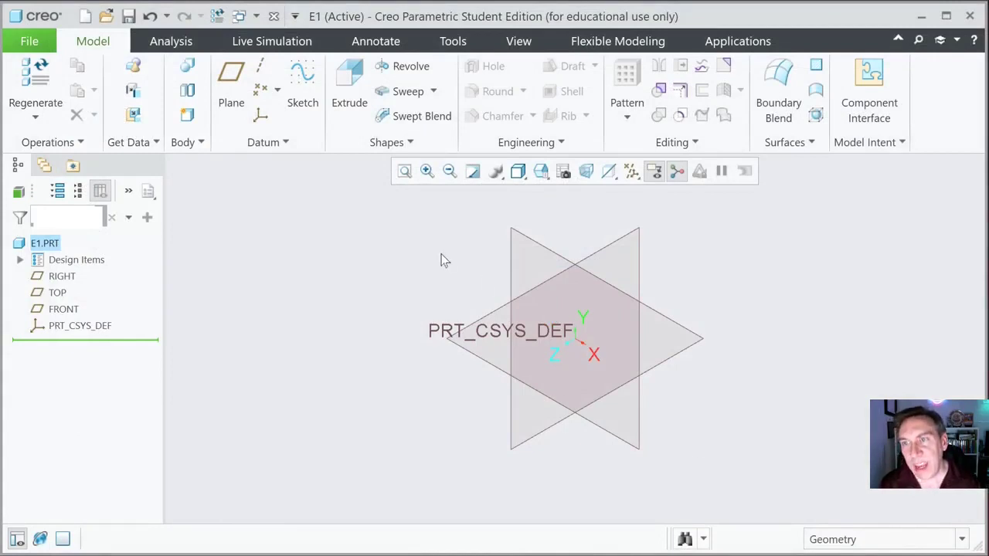
# Step: Select the FRONT datum plane of the part
pyautogui.click(57, 311)
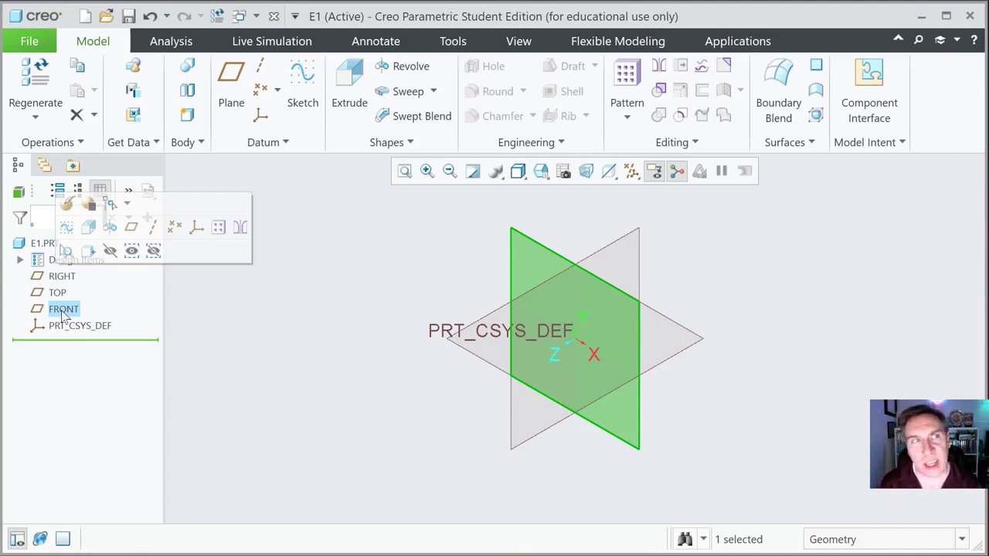
# Step: Switch to the web browser and look over the vertanux1 YouTube channel and the website's Part files and Instructional Manuals pages
pyautogui.hotkey('alt', 'Tab')
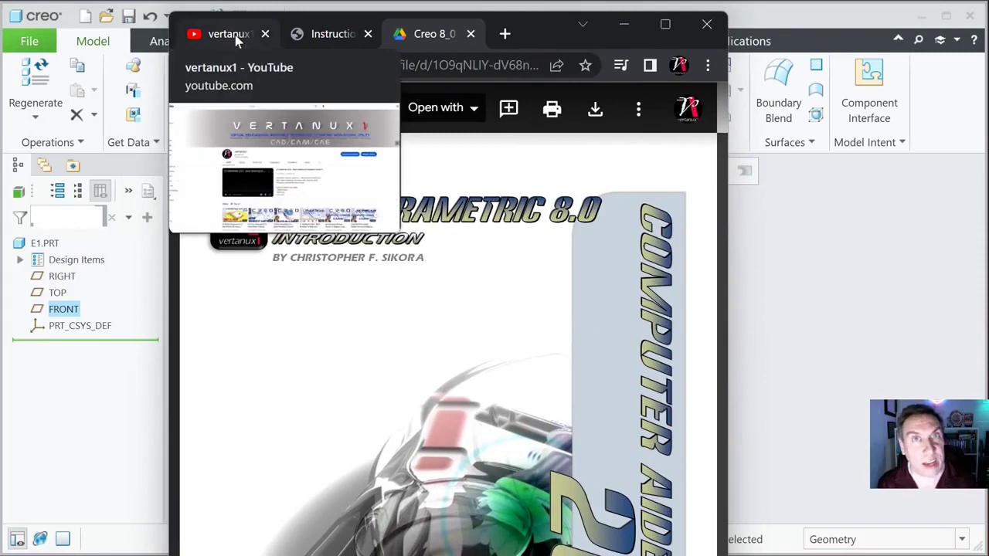
pyautogui.click(235, 34)
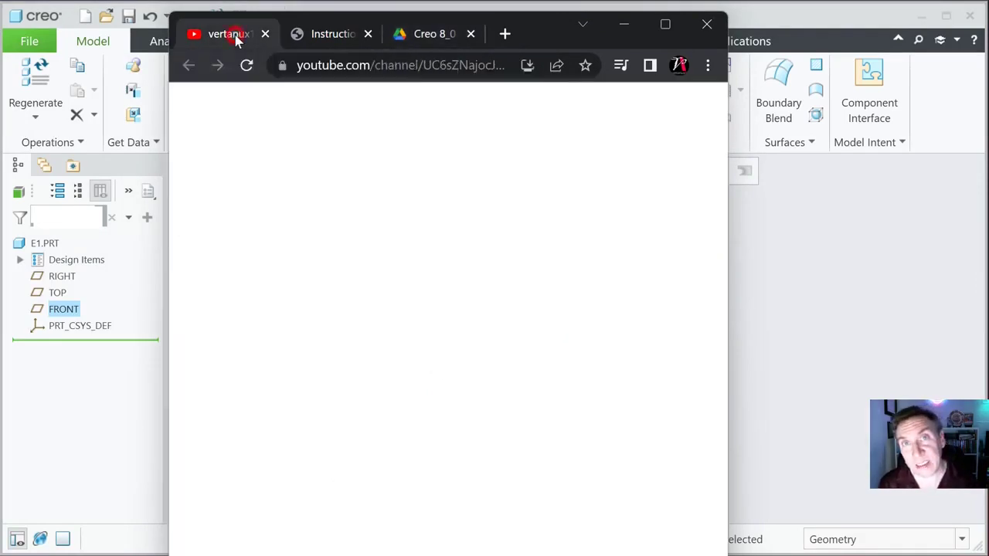
pyautogui.click(339, 35)
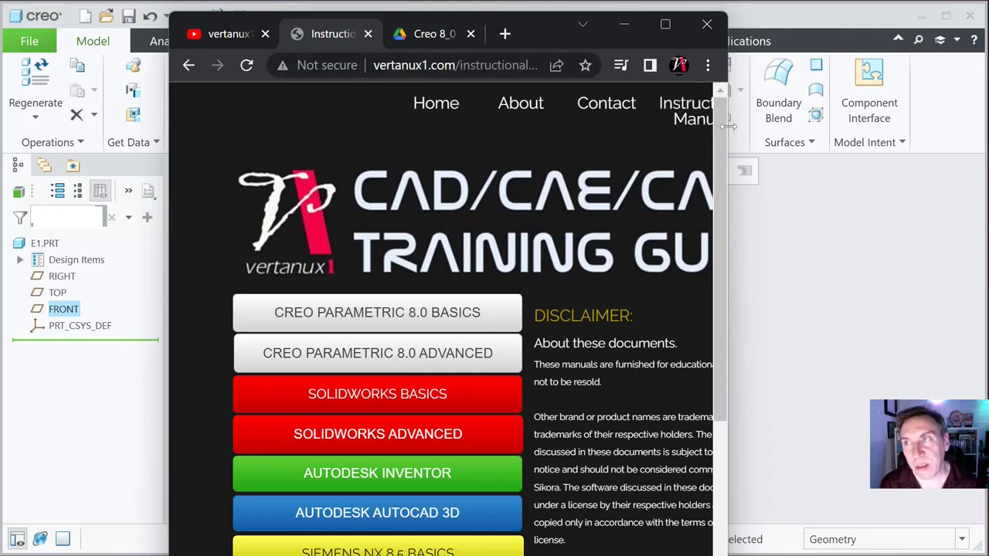
pyautogui.moveTo(729, 126); pyautogui.dragTo(941, 143)
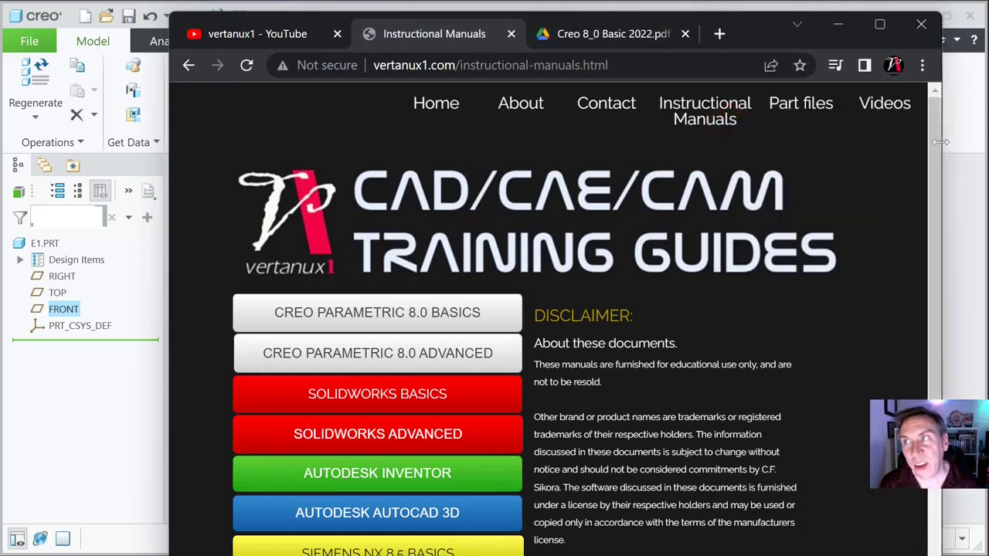
pyautogui.click(780, 114)
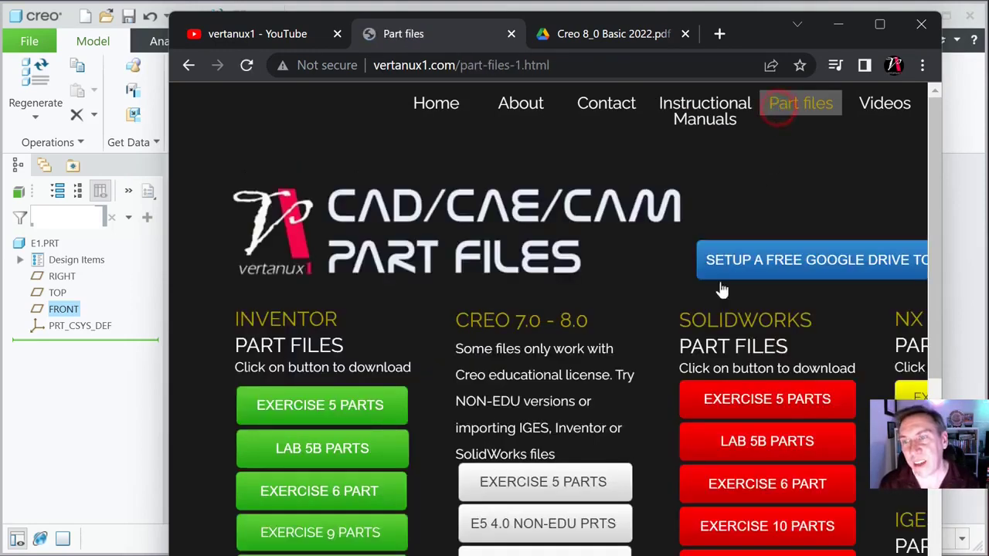
pyautogui.scroll(-2, 583, 343)
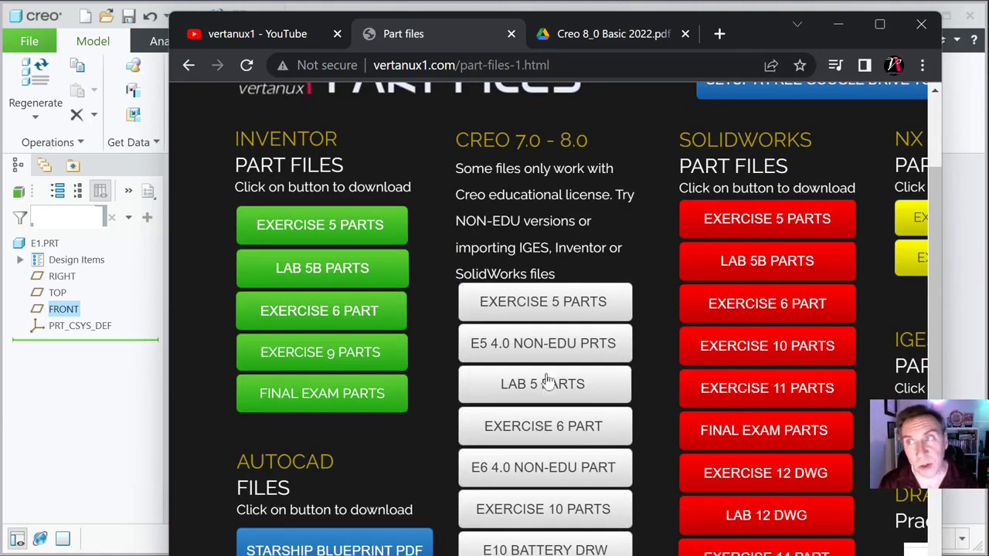
pyautogui.scroll(3, 566, 151)
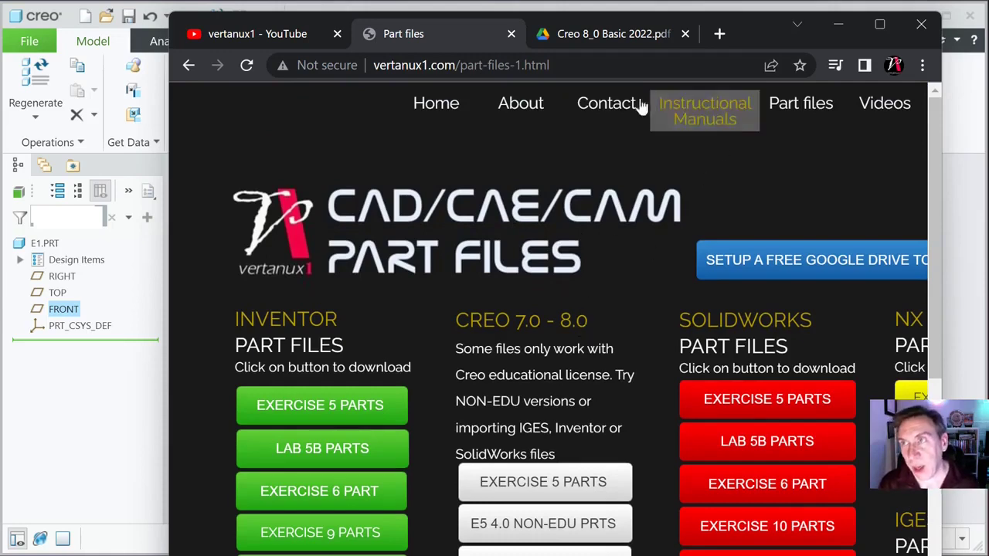
pyautogui.click(746, 122)
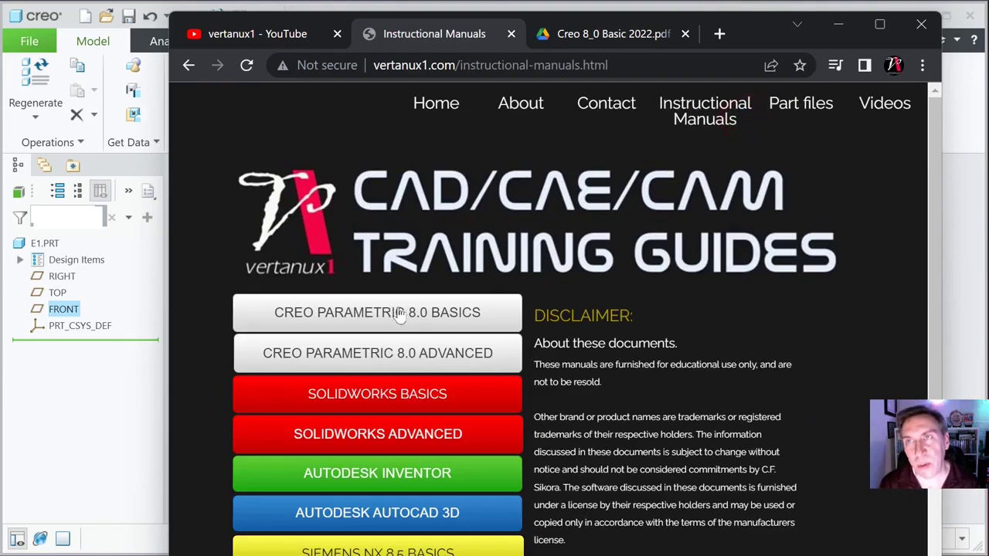
# Step: Examine the general course outline and the exercise and lab video links in Creo 8_0 Basic 2022.pdf
pyautogui.click(620, 36)
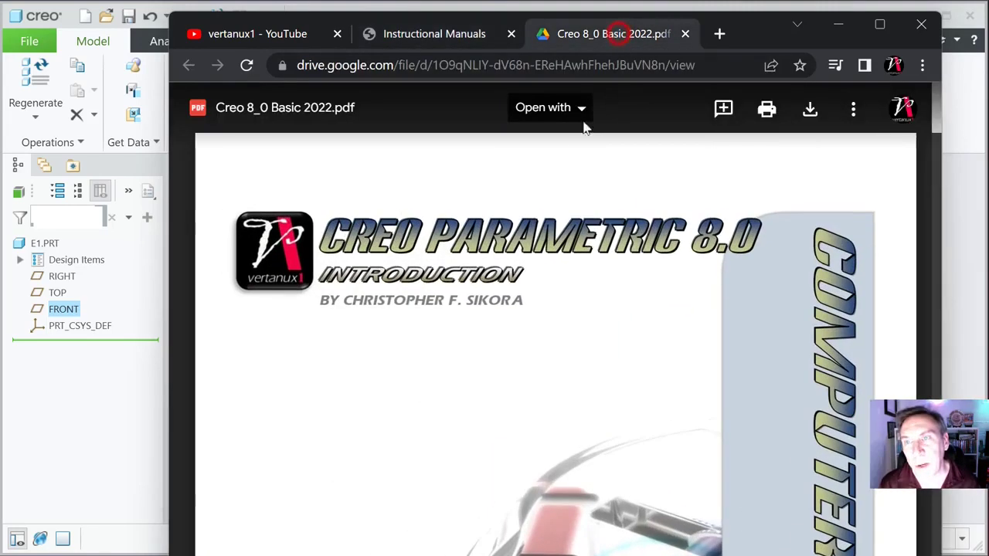
pyautogui.scroll(-1, 531, 280)
pyautogui.scroll(-4, 531, 280)
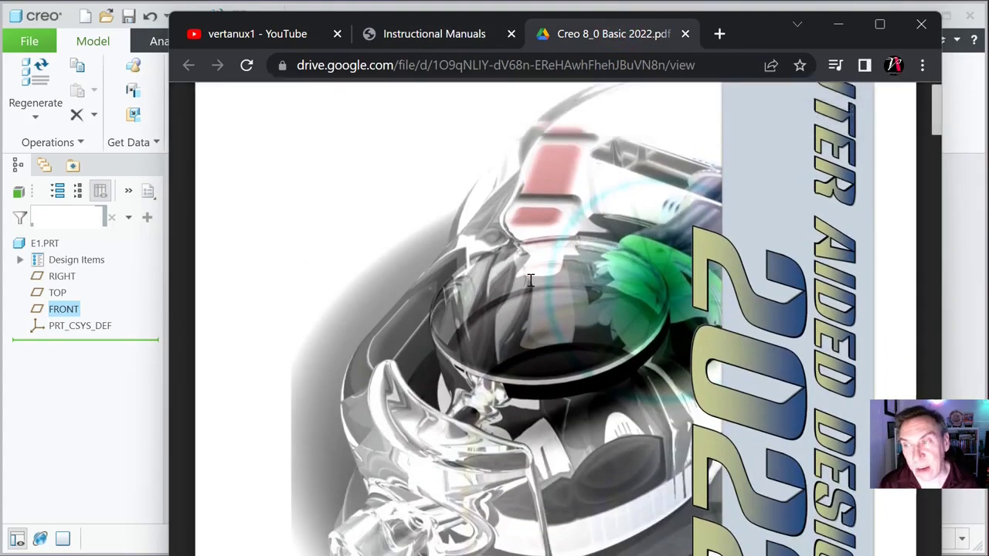
pyautogui.scroll(-2, 530, 280)
pyautogui.scroll(-8, 530, 280)
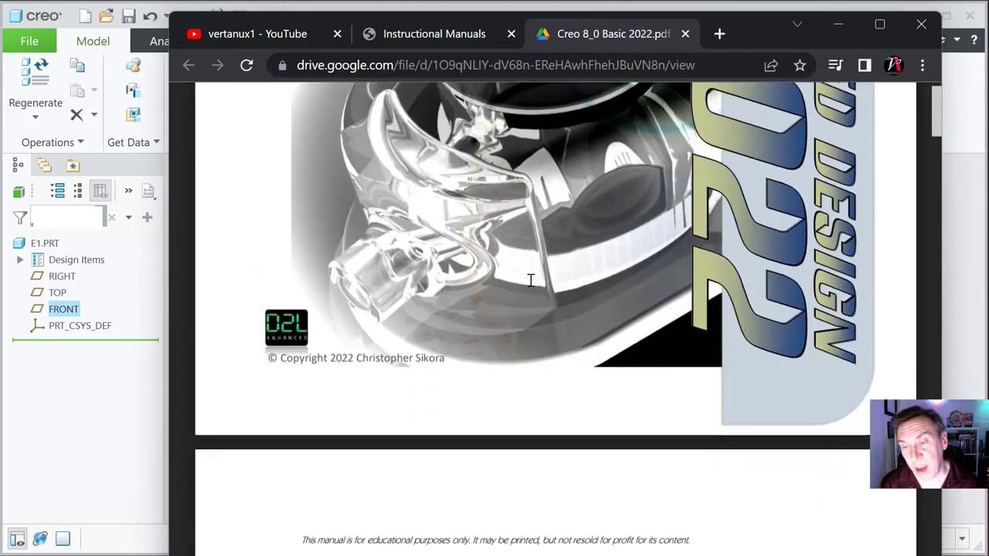
pyautogui.scroll(-15, 531, 280)
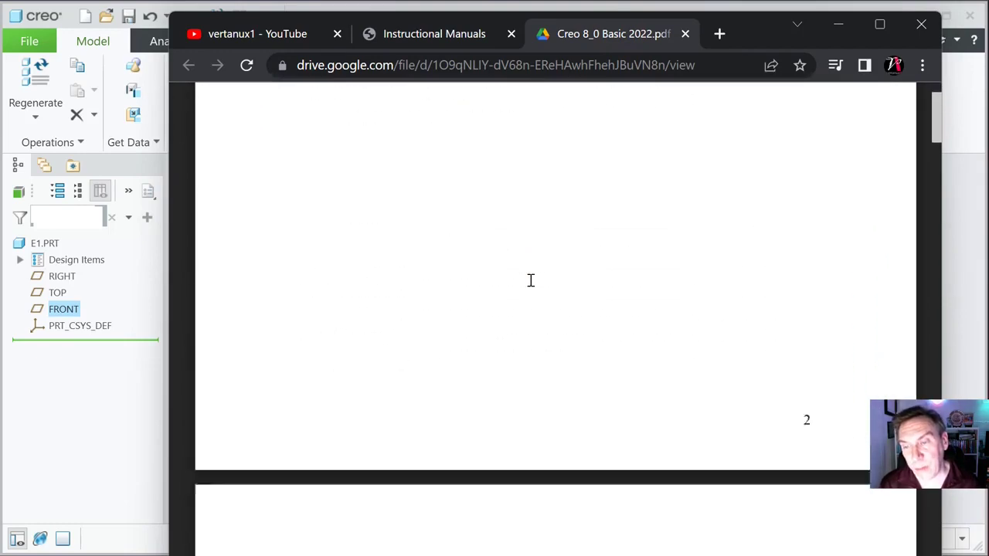
pyautogui.scroll(-6, 528, 300)
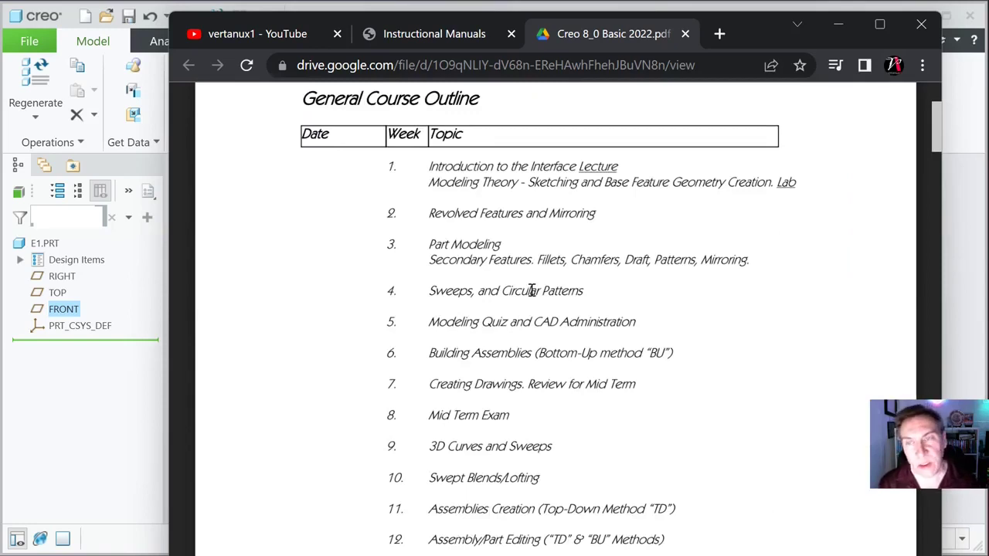
pyautogui.scroll(-15, 531, 291)
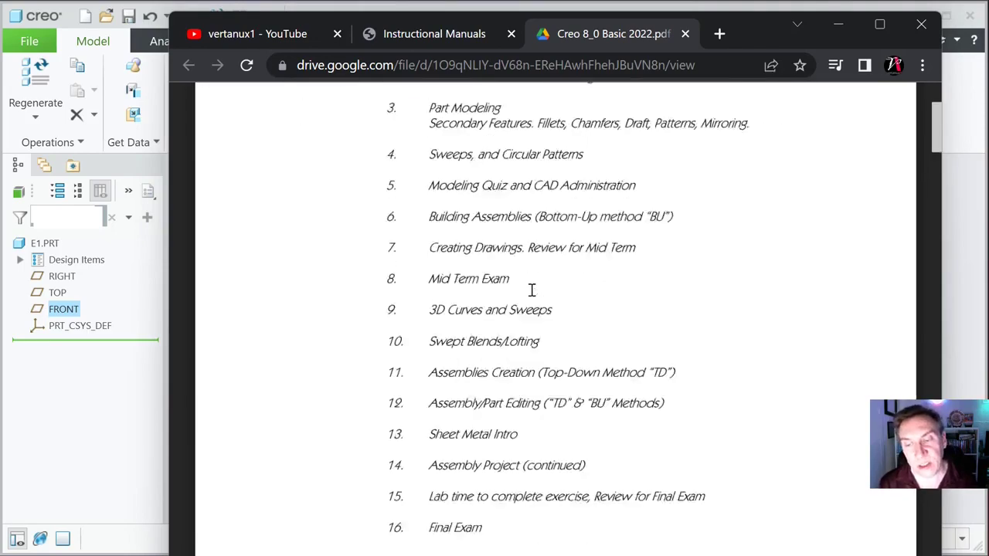
pyautogui.scroll(-15, 531, 290)
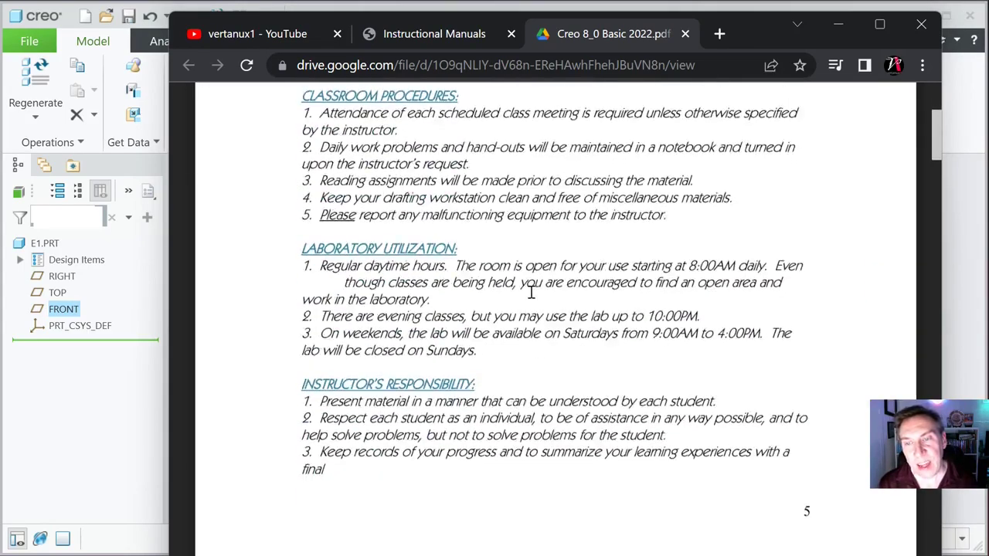
pyautogui.scroll(-10, 531, 292)
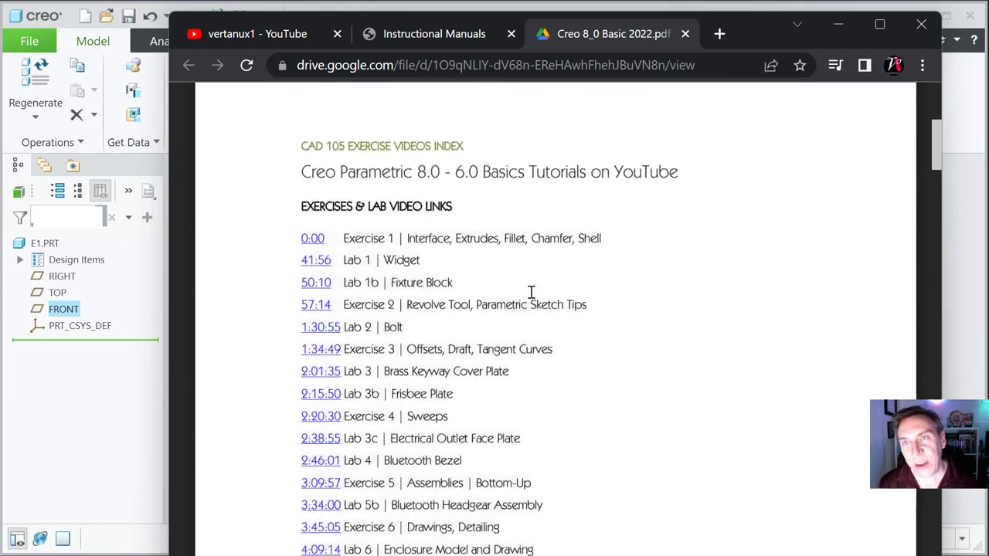
pyautogui.scroll(-2, 532, 295)
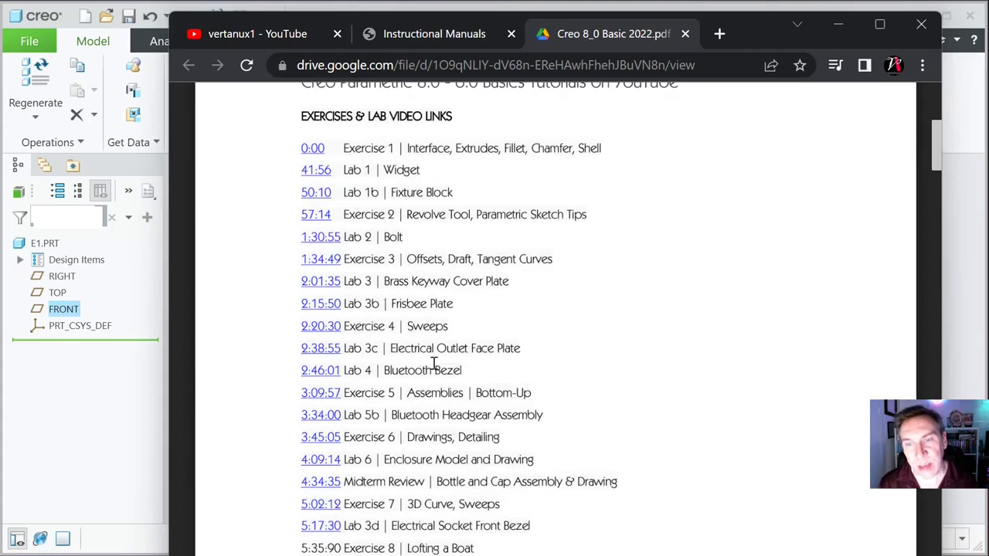
pyautogui.scroll(2, 445, 357)
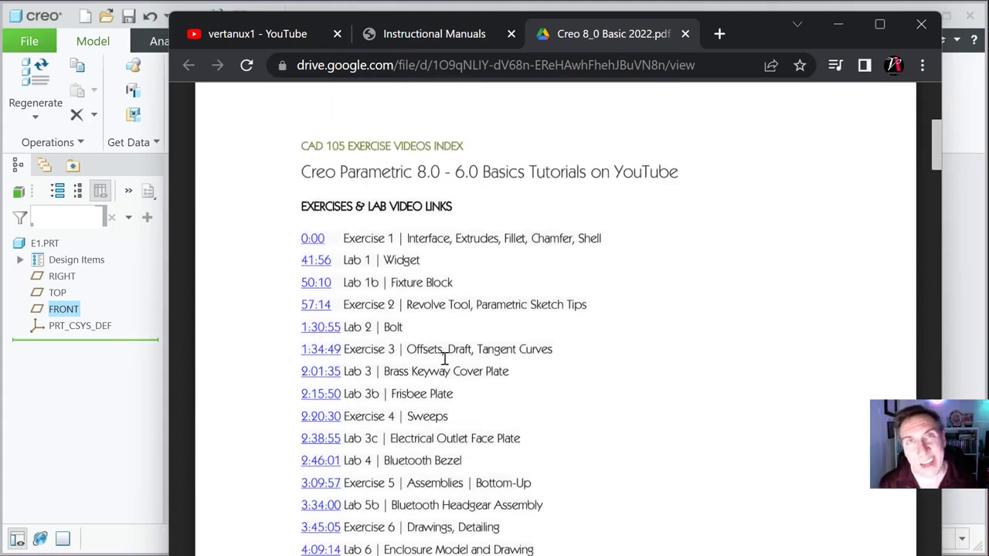
pyautogui.scroll(-2, 444, 357)
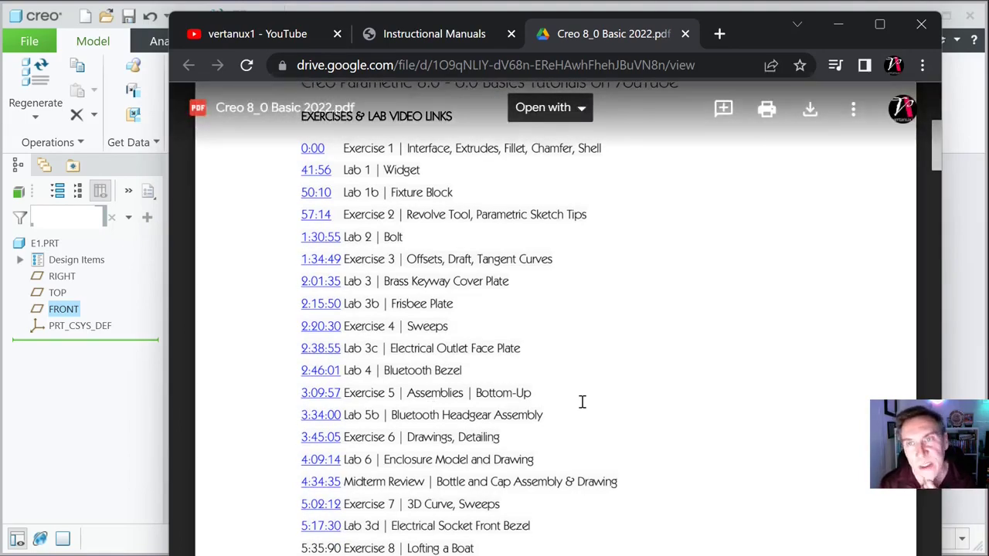
# Step: Review the CAD 105 Totals list in the manual and go on to the Creo Parametric 8.0 Interface page
pyautogui.scroll(-10, 583, 401)
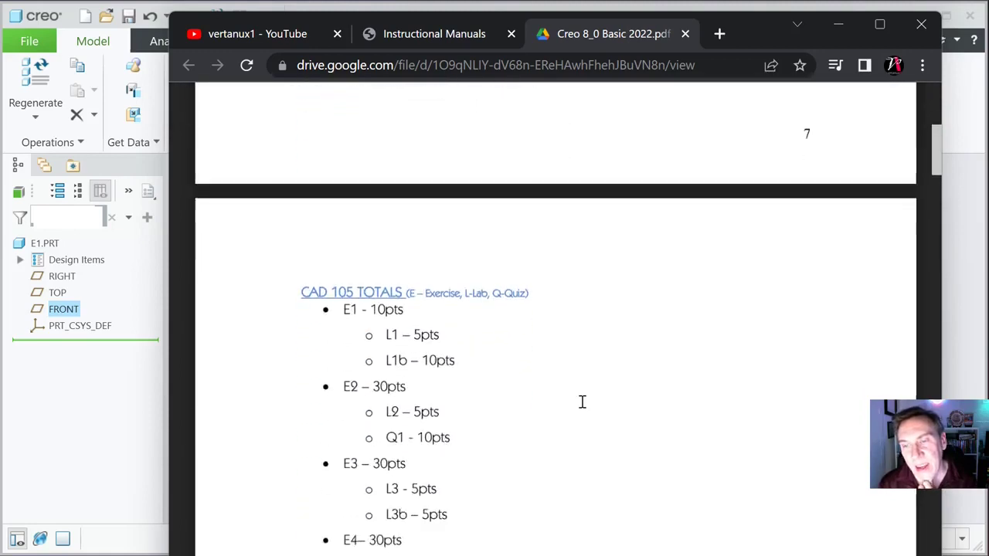
pyautogui.scroll(-2, 580, 400)
pyautogui.scroll(2, 580, 399)
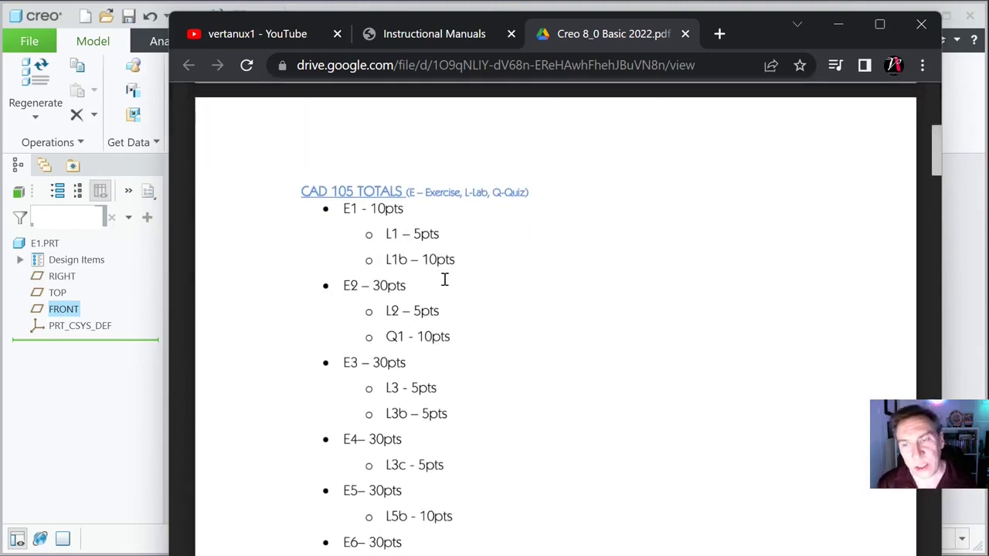
pyautogui.scroll(-1, 443, 279)
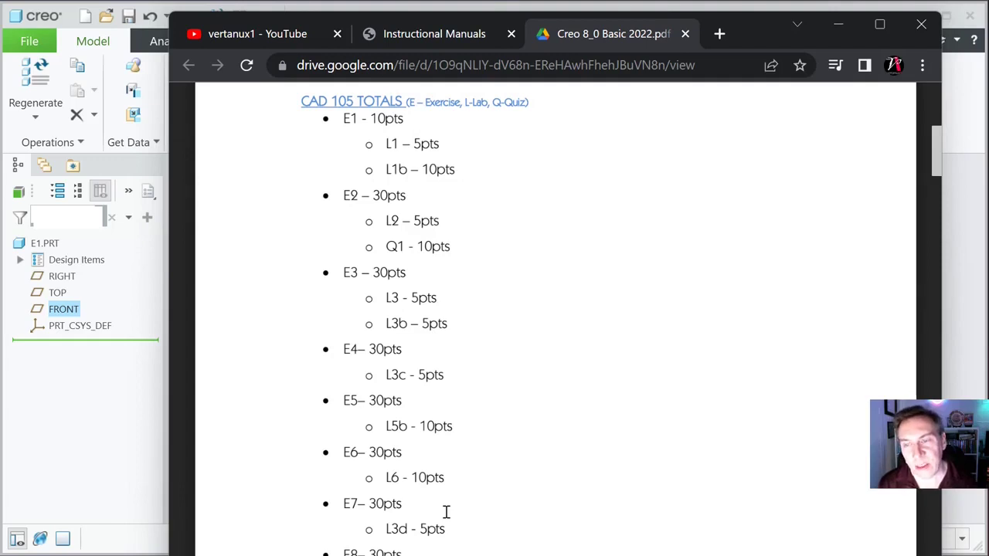
pyautogui.scroll(1, 470, 447)
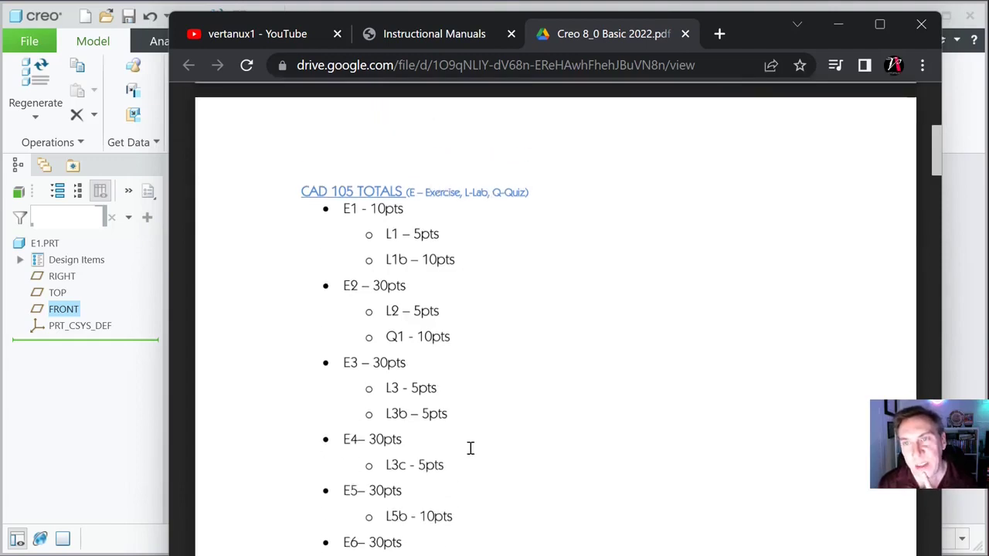
pyautogui.scroll(-2, 470, 448)
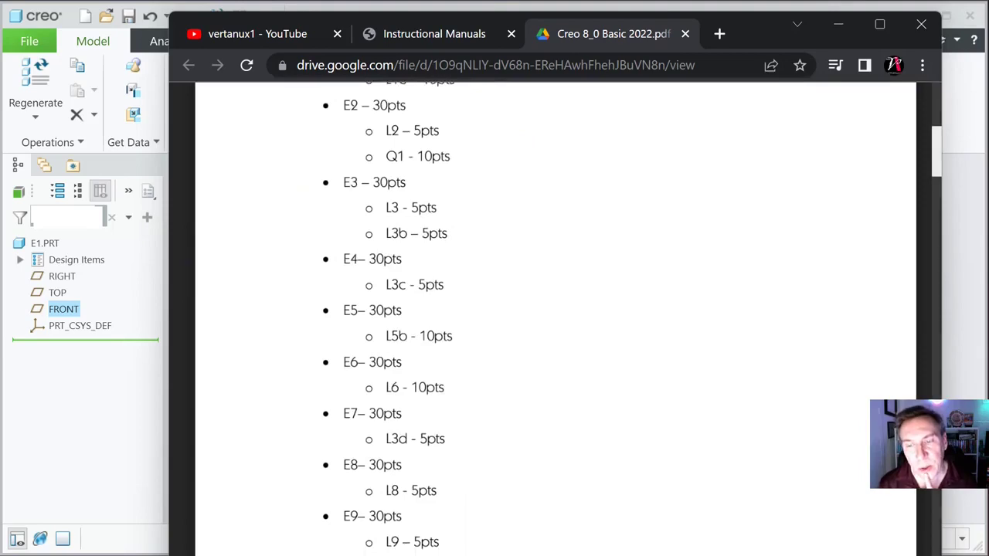
pyautogui.scroll(-3, 437, 543)
pyautogui.scroll(-8, 410, 401)
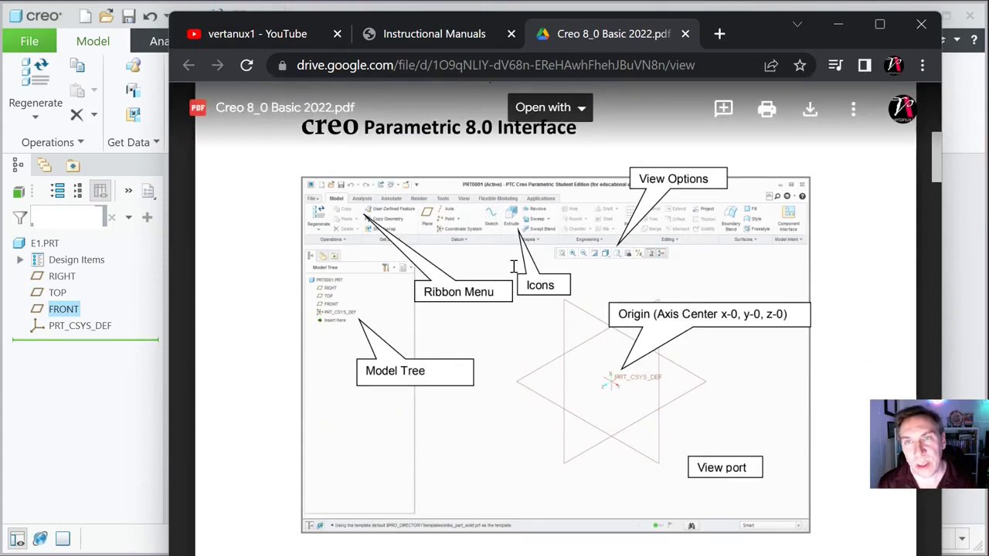
# Step: Read the manual's interface diagram and Mouse Buttons section, checking the FRONT plane's shortcut menu in Creo along the way
pyautogui.scroll(-3, 512, 267)
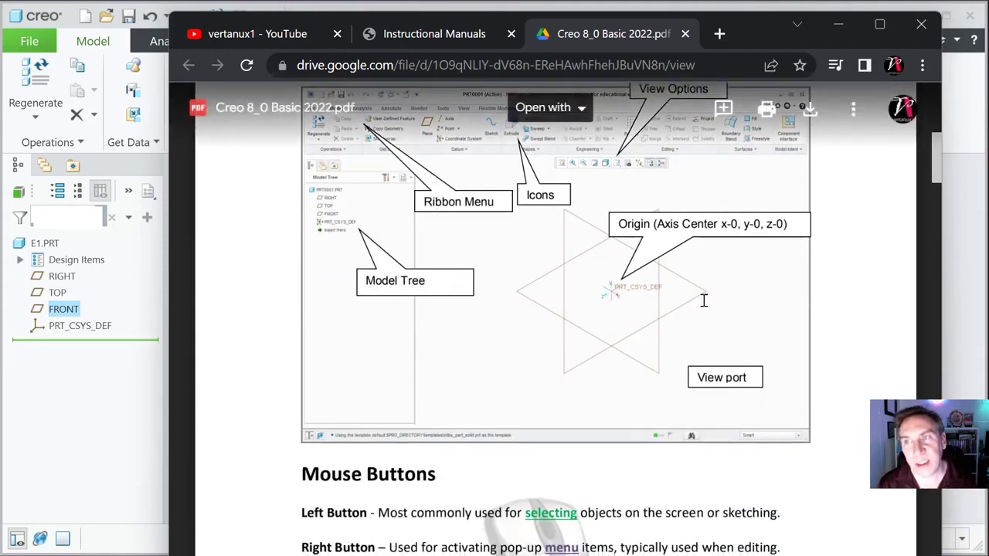
pyautogui.scroll(-6, 692, 374)
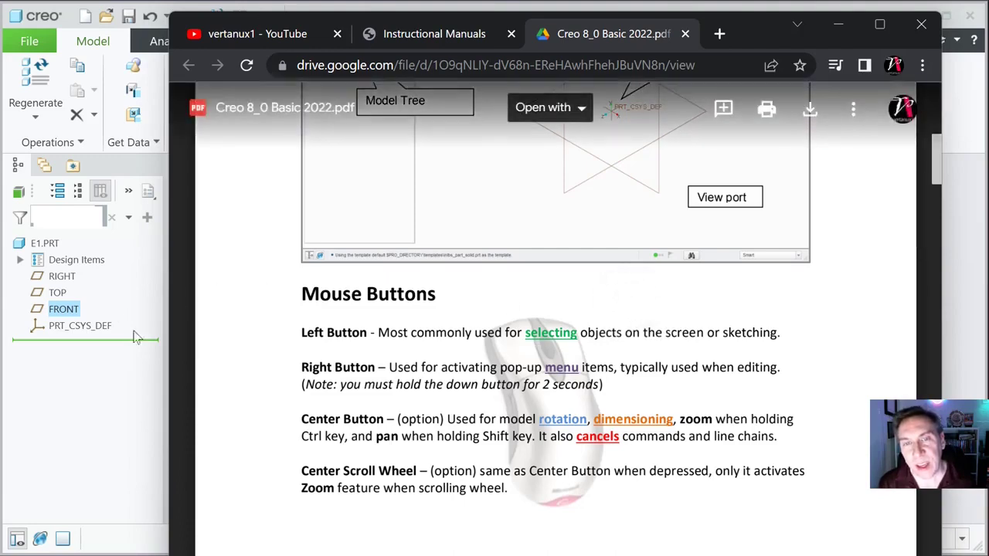
pyautogui.click(129, 299)
pyautogui.rightClick(130, 299)
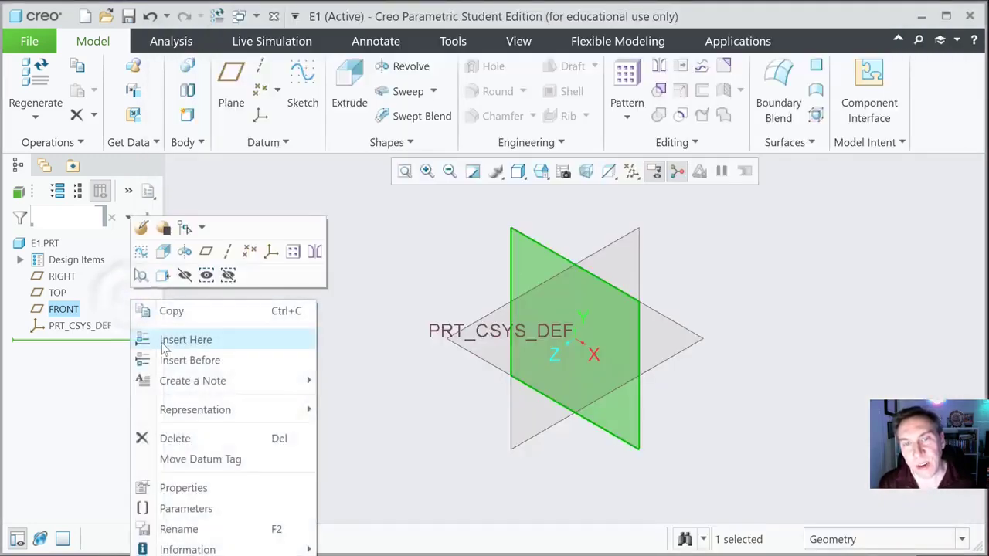
pyautogui.hotkey('alt', 'Tab')
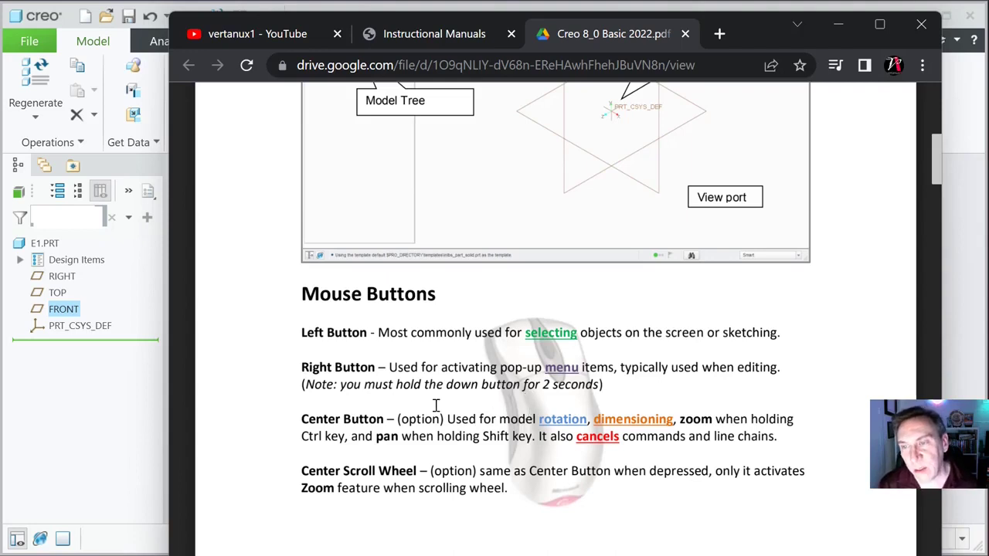
pyautogui.scroll(-1, 412, 403)
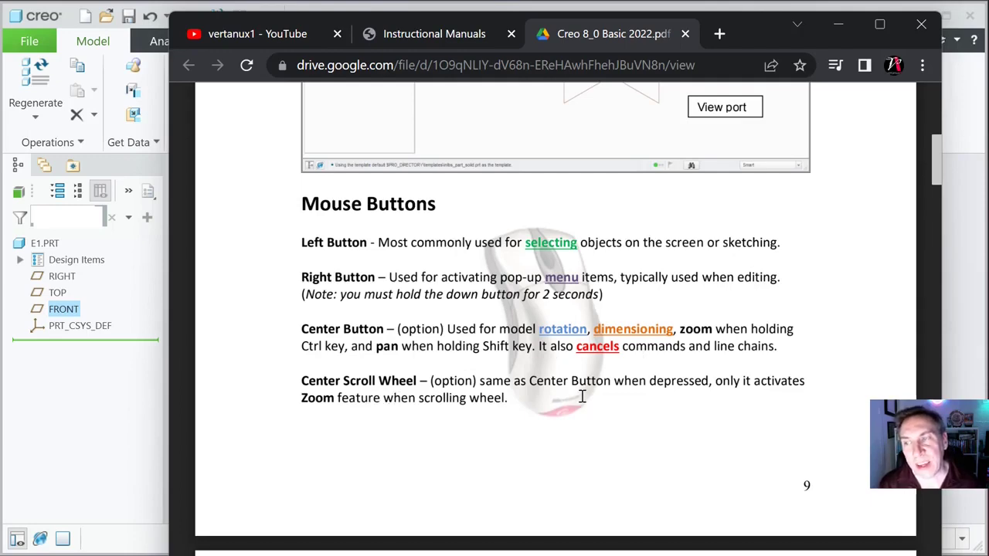
# Step: Examine the manual's Options & Properties page, from the File Options illustration to the Model Properties section
pyautogui.scroll(-3, 581, 396)
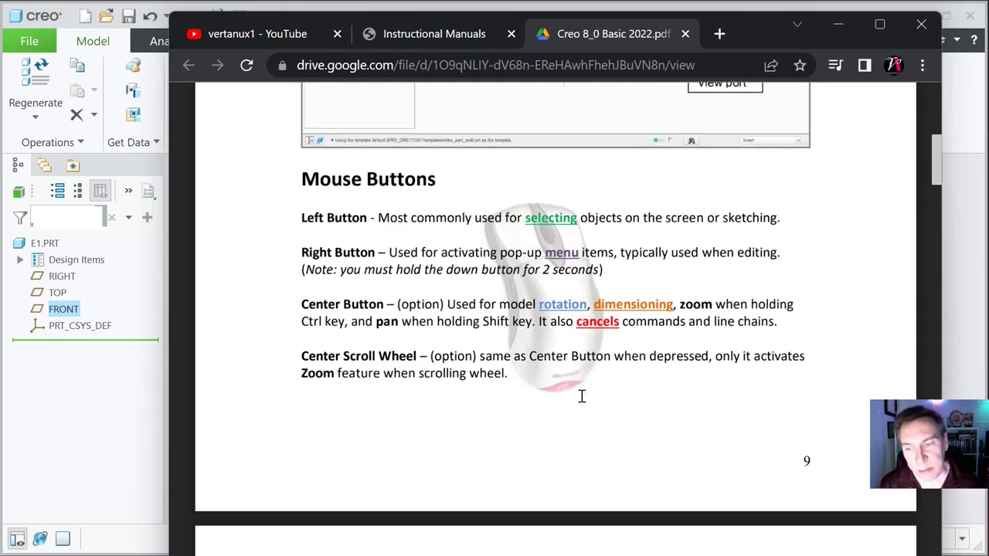
pyautogui.scroll(-3, 578, 396)
pyautogui.scroll(-1, 571, 390)
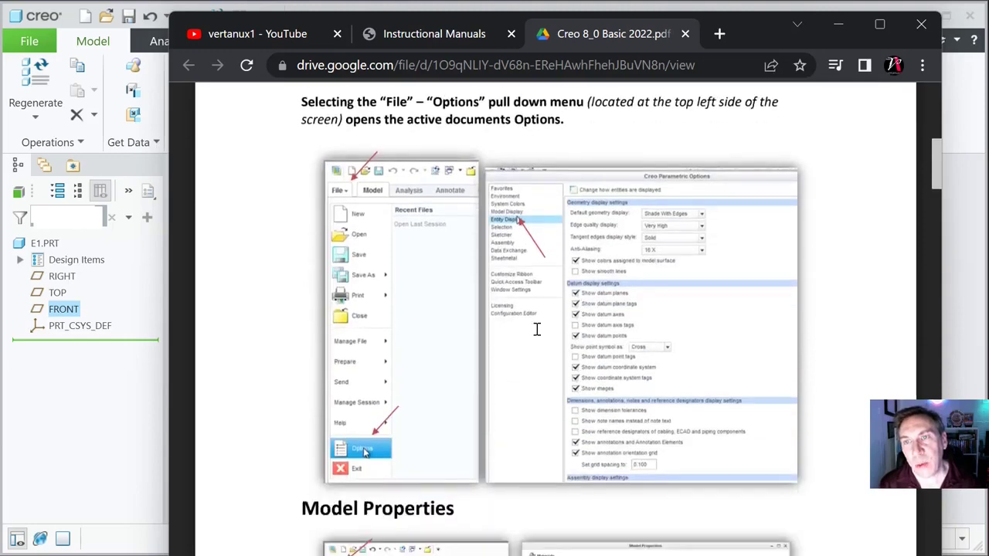
pyautogui.scroll(1, 413, 247)
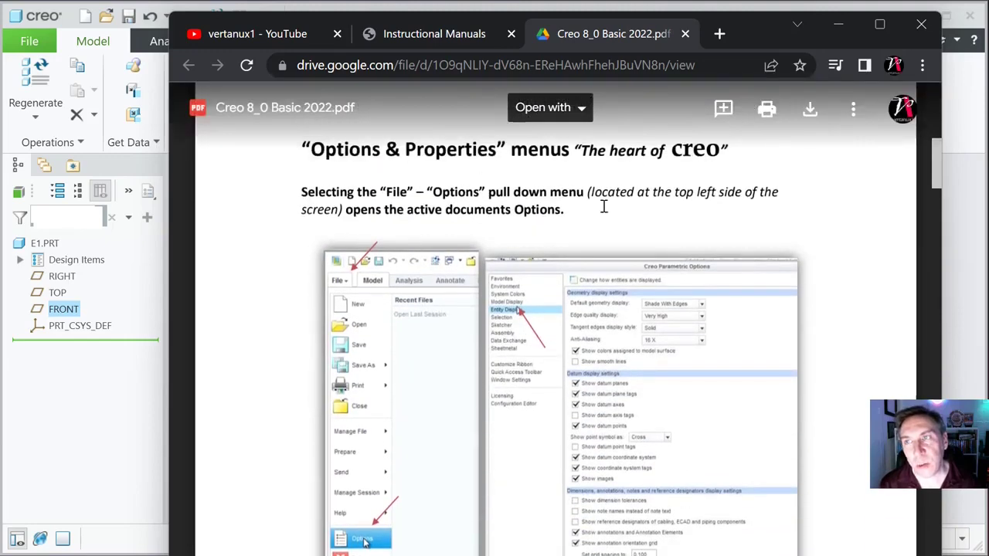
pyautogui.scroll(-1, 409, 326)
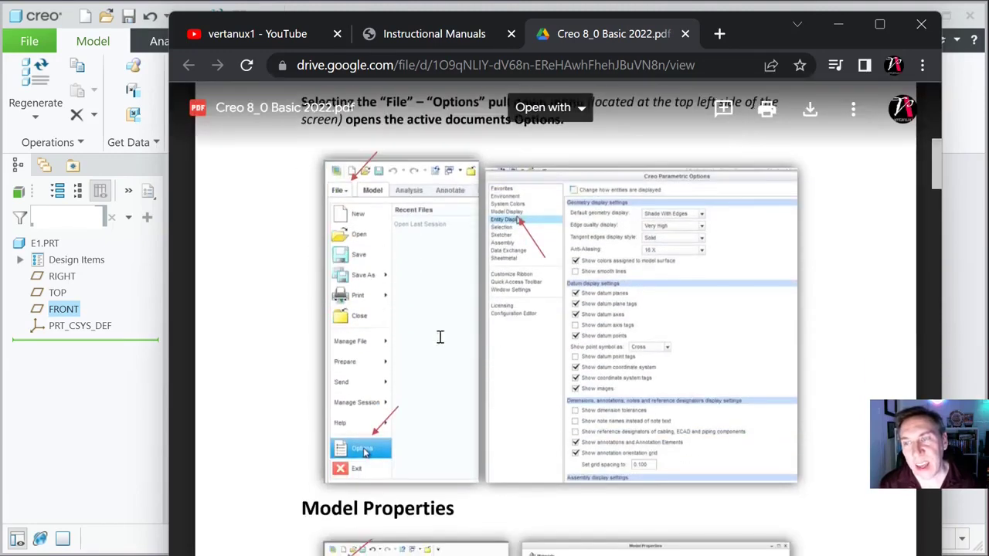
pyautogui.scroll(-1, 607, 312)
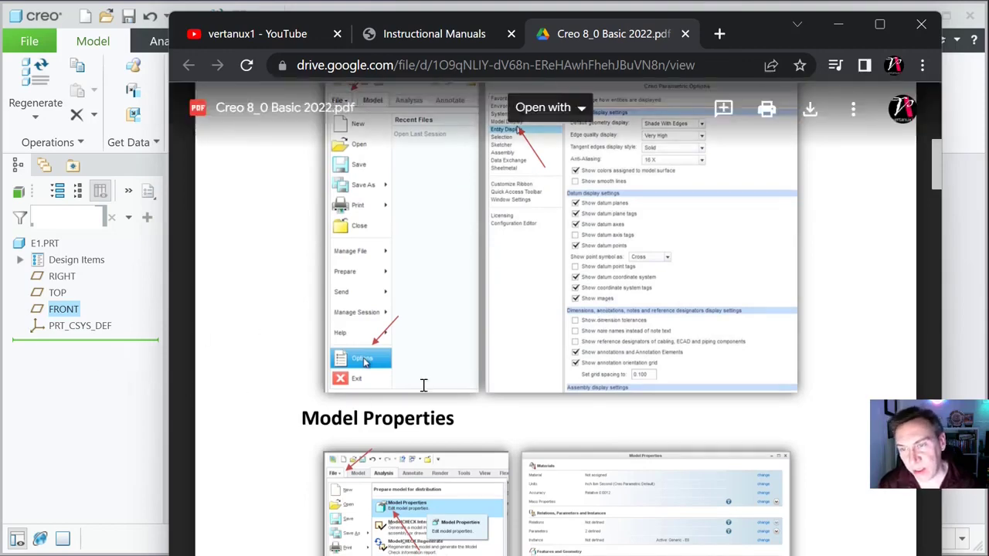
pyautogui.scroll(-1, 174, 402)
# Step: Switch to Creo Parametric and set the Sketcher option for the number of decimal places in dimensions to 3
pyautogui.click(91, 390)
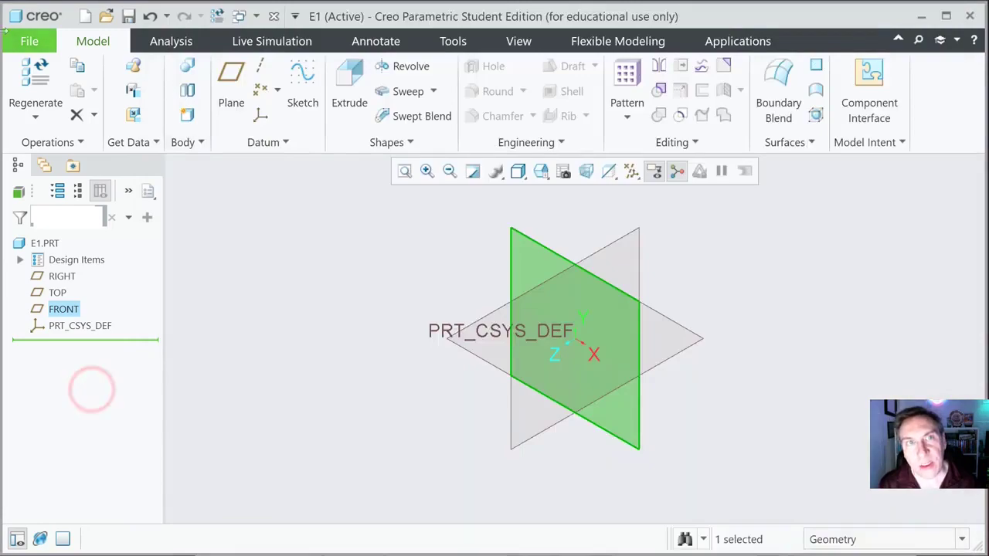
pyautogui.click(28, 44)
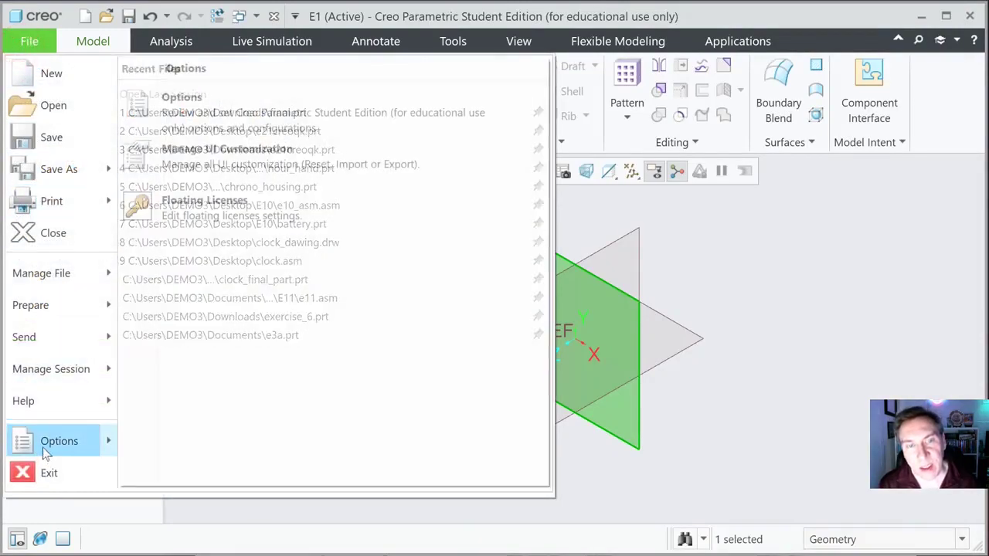
pyautogui.click(39, 440)
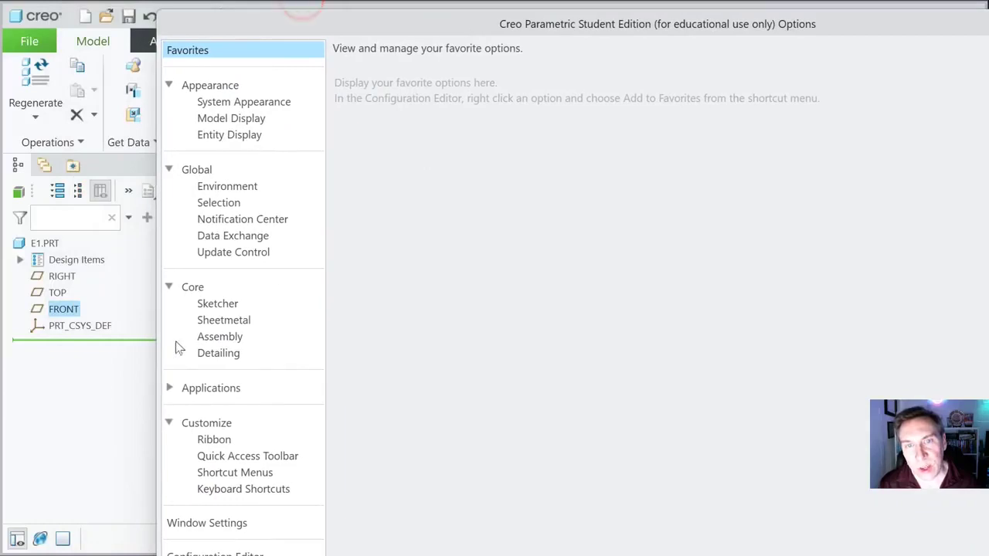
pyautogui.click(215, 304)
pyautogui.scroll(-2, 553, 399)
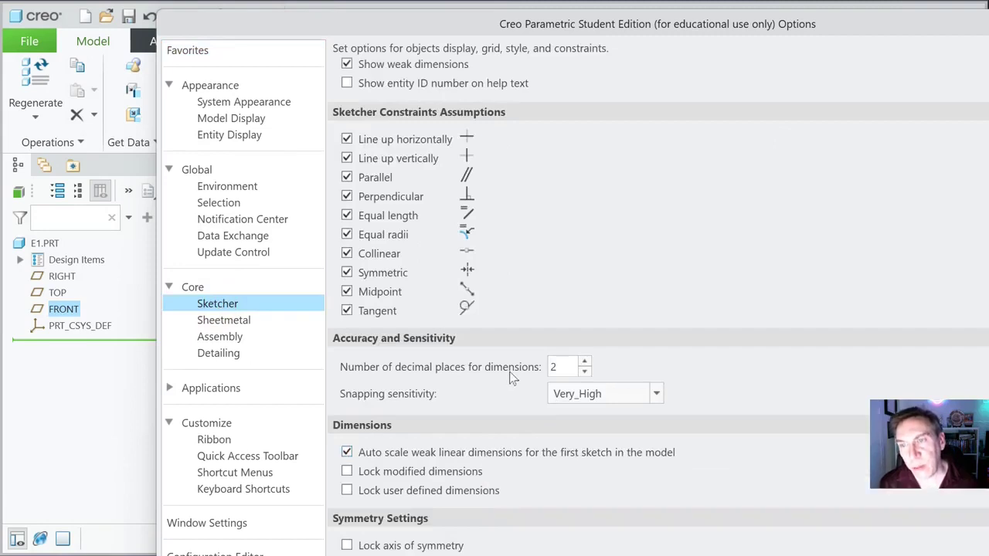
pyautogui.click(585, 361)
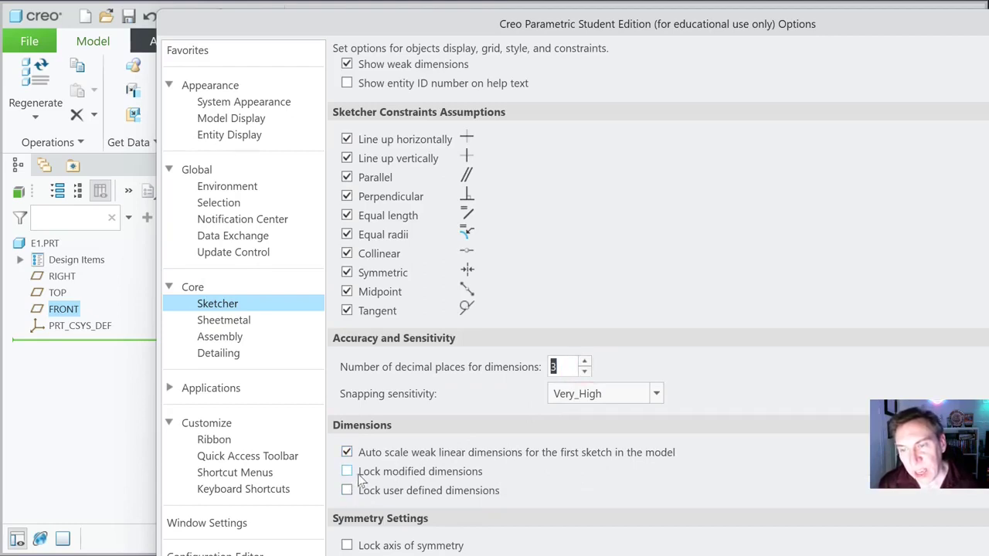
pyautogui.scroll(3, 446, 504)
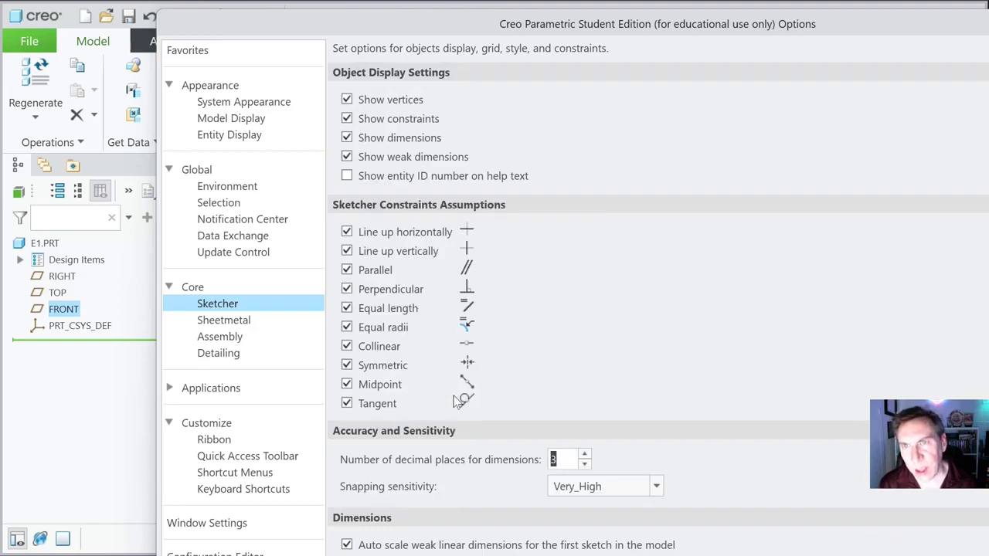
pyautogui.scroll(-13, 464, 394)
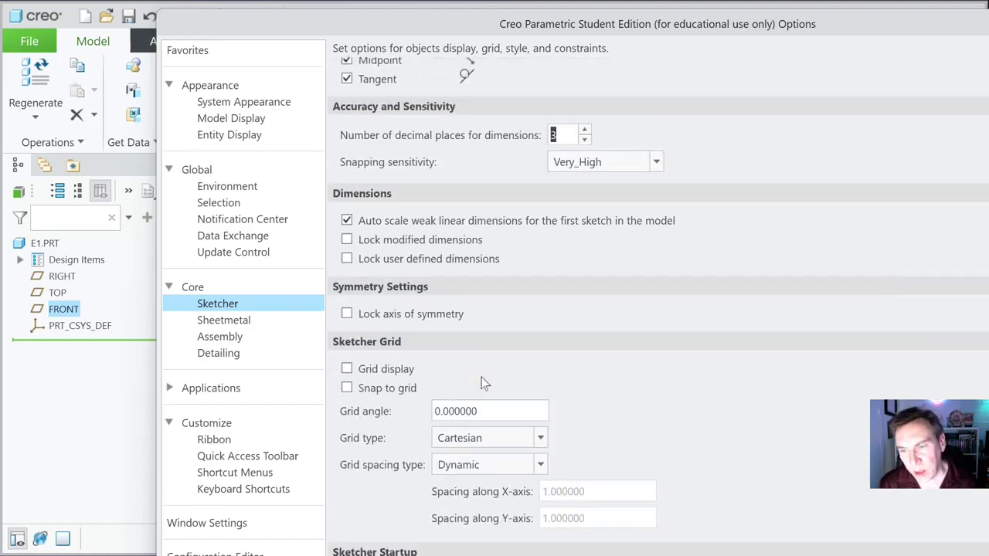
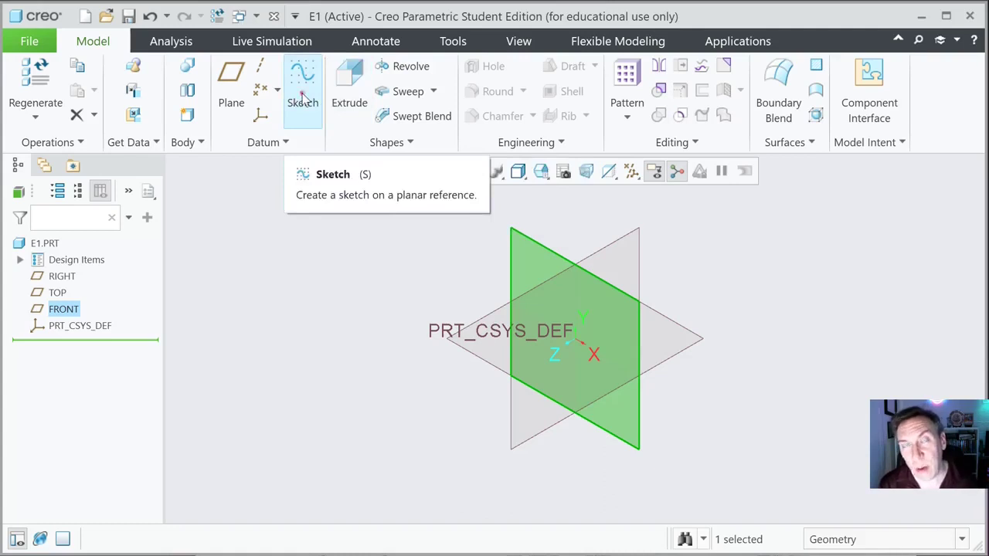
# Step: Start a sketch on the FRONT plane and hide all datum axes, points, coordinate systems and planes
pyautogui.click(302, 96)
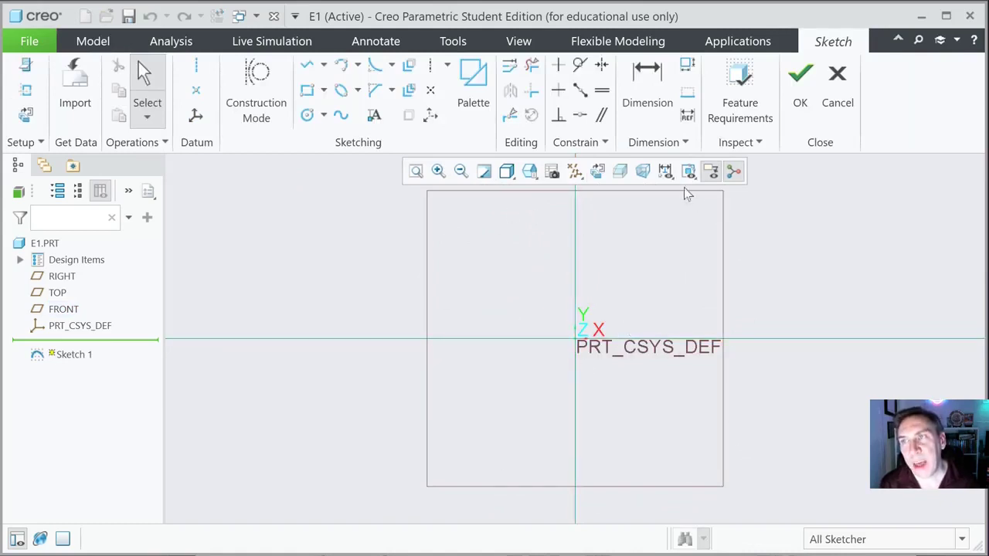
pyautogui.click(575, 171)
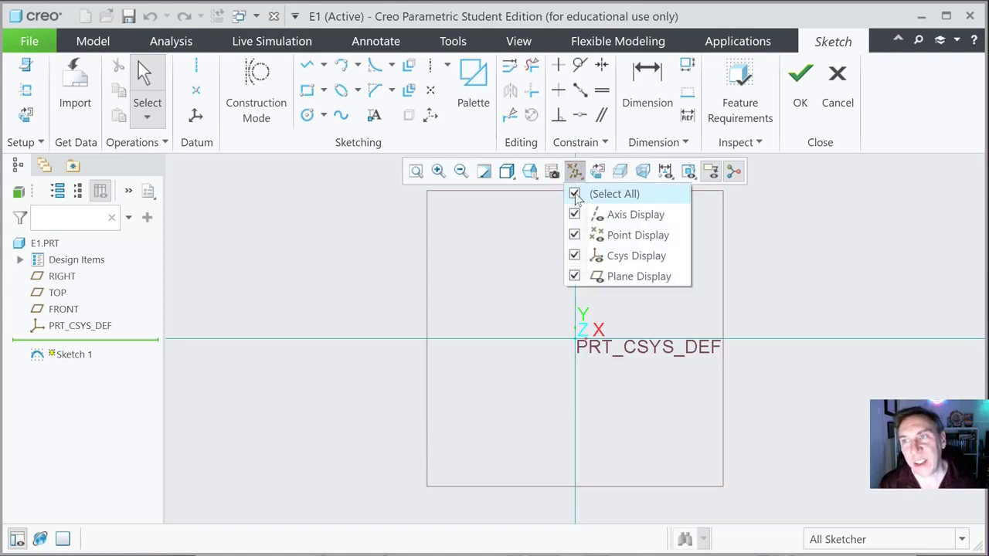
pyautogui.click(574, 194)
pyautogui.click(363, 230)
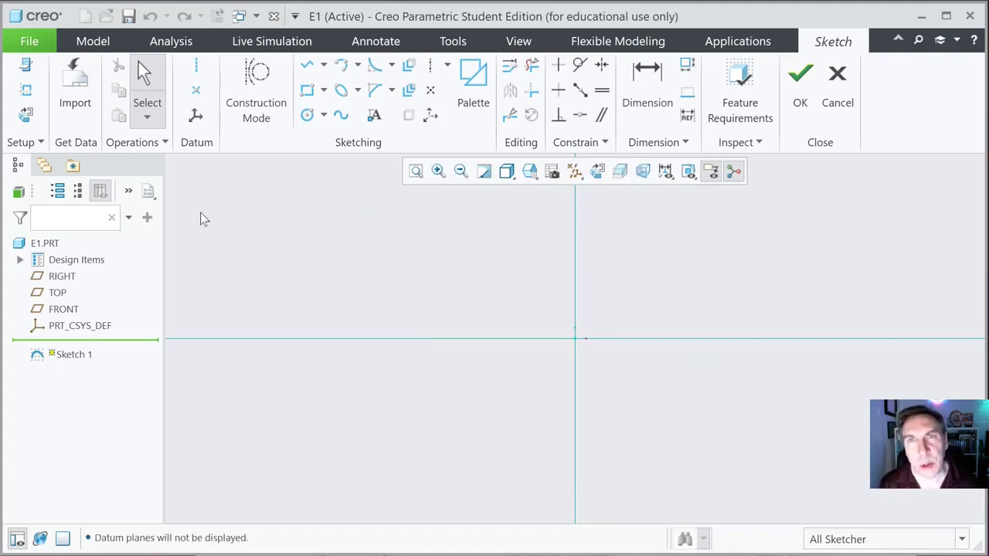
# Step: Sketch a corner rectangle about 135 wide and 214 high up from the origin, and place its dimensions clear of the profile
pyautogui.click(324, 91)
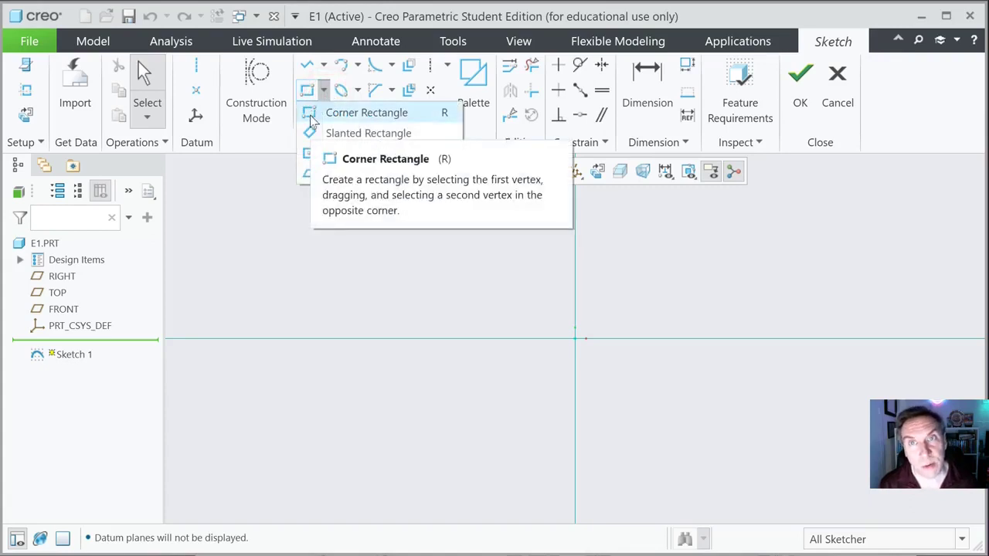
pyautogui.click(311, 116)
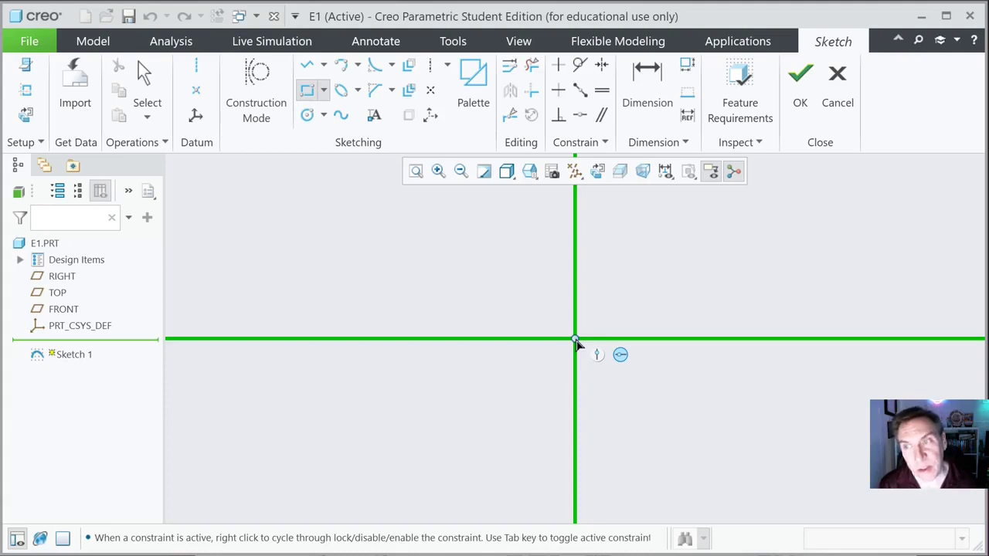
pyautogui.click(574, 339)
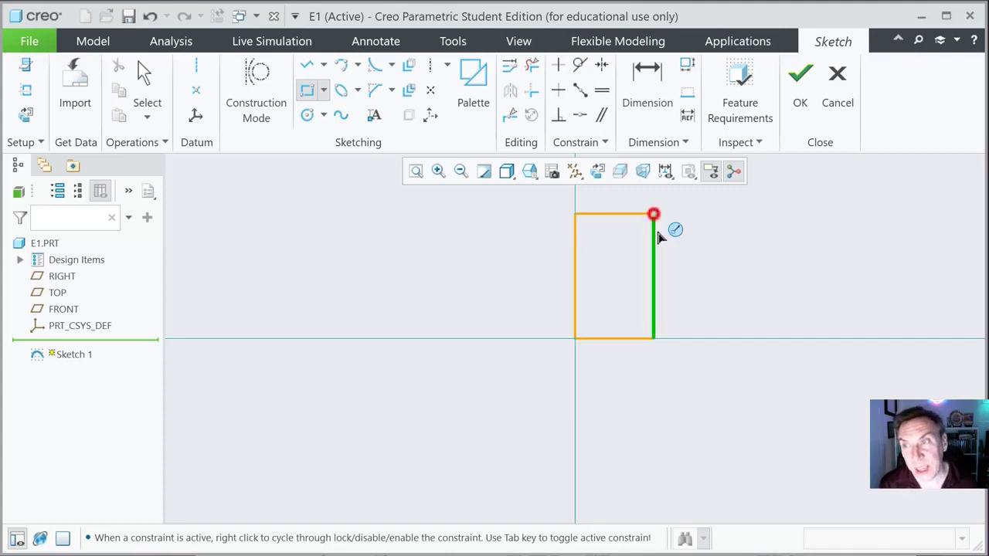
pyautogui.middleClick(700, 271)
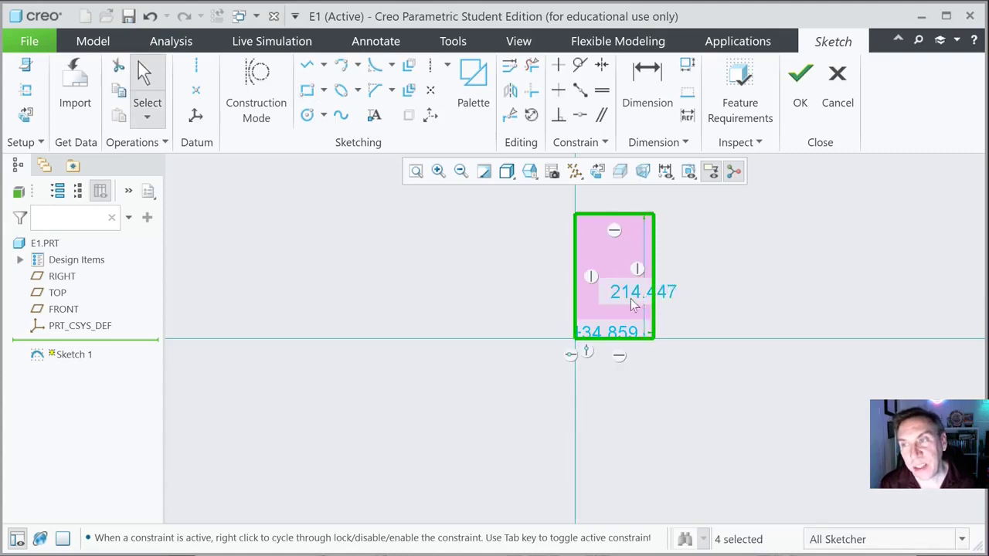
pyautogui.moveTo(632, 301); pyautogui.dragTo(715, 274)
pyautogui.moveTo(601, 332); pyautogui.dragTo(624, 391)
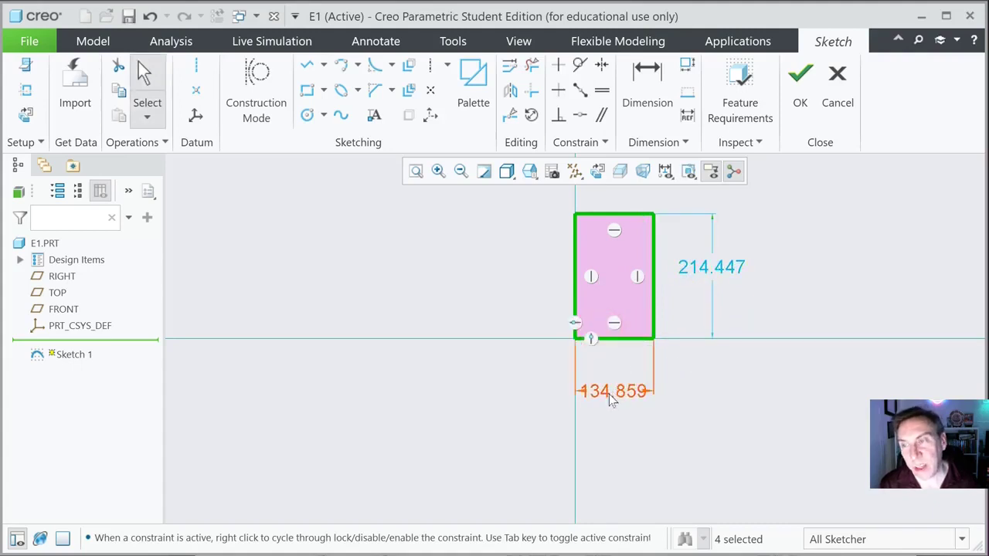
# Step: Set the rectangle's width to 3 and its height to 5, and finish the sketch
pyautogui.doubleClick(608, 392)
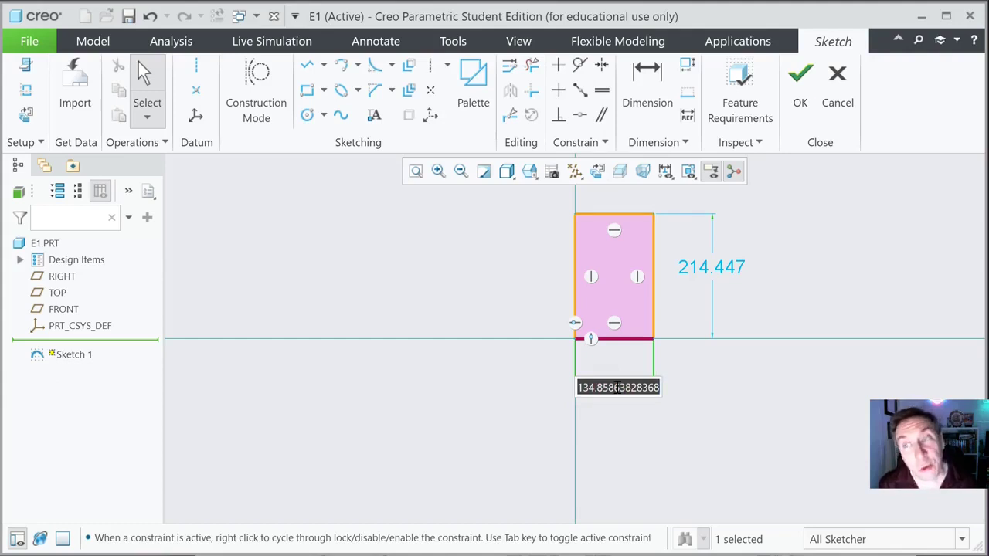
pyautogui.write('3')
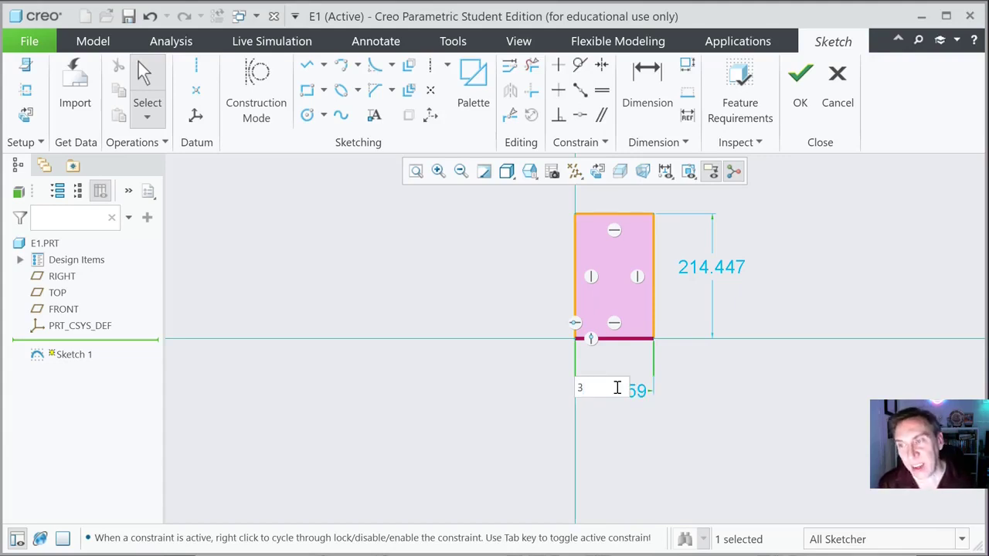
pyautogui.press('Return')
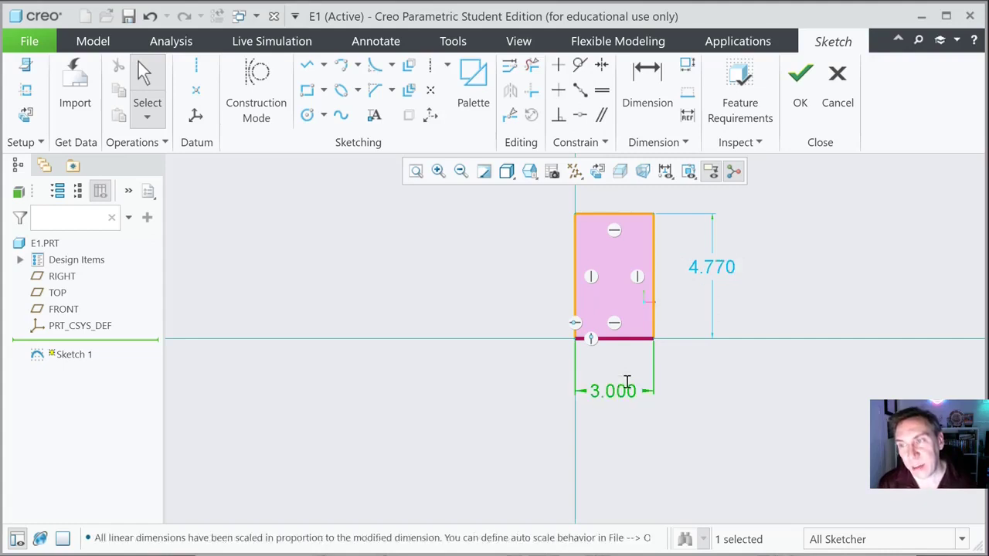
pyautogui.doubleClick(716, 270)
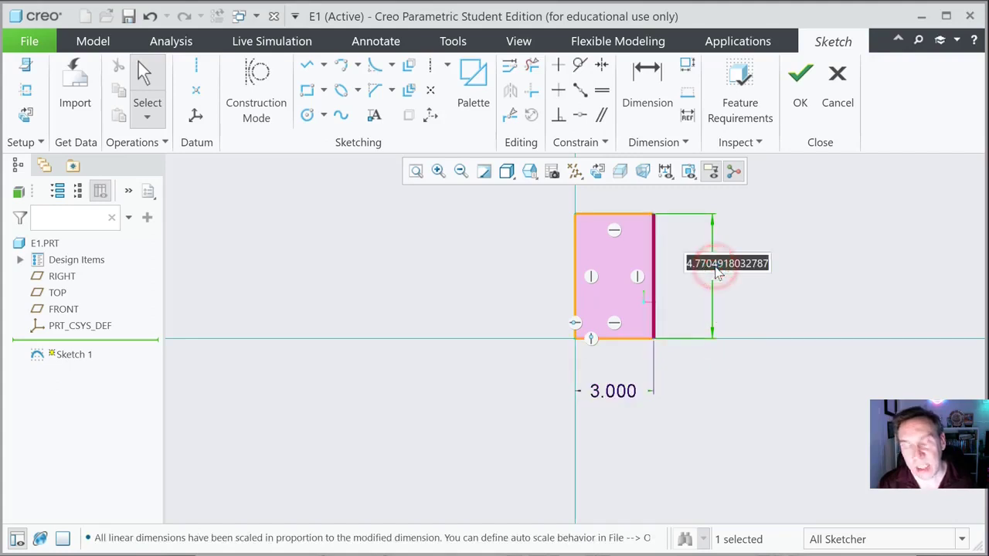
pyautogui.write('5')
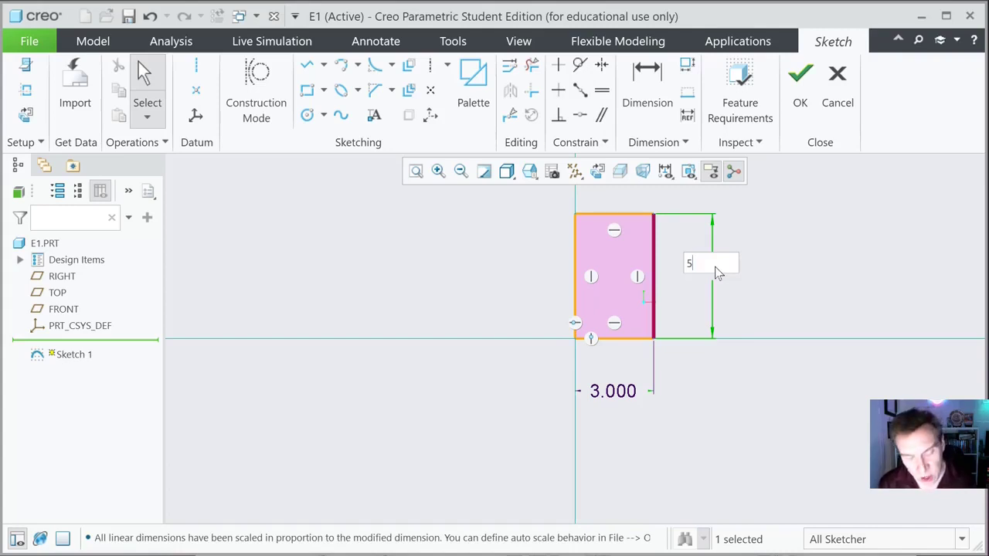
pyautogui.press('Return')
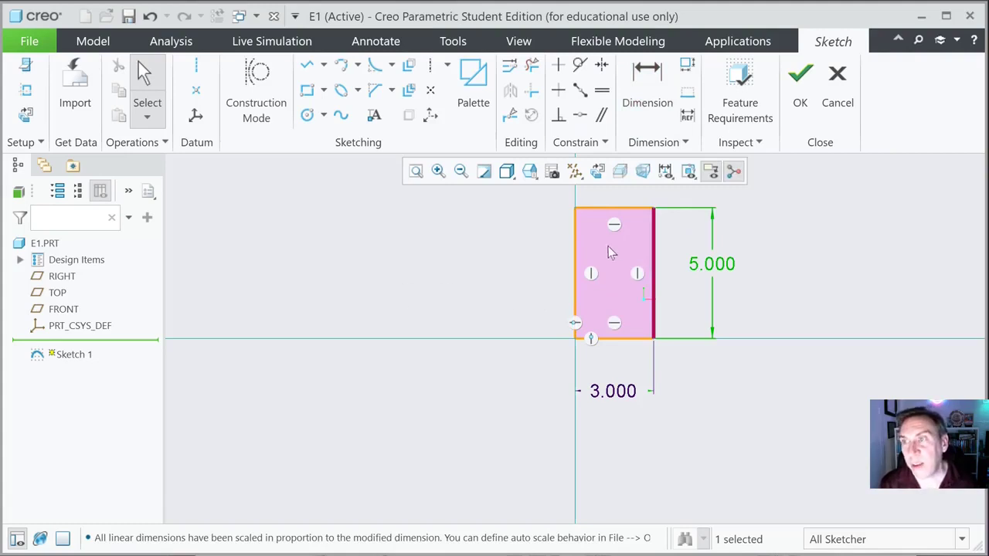
pyautogui.click(799, 104)
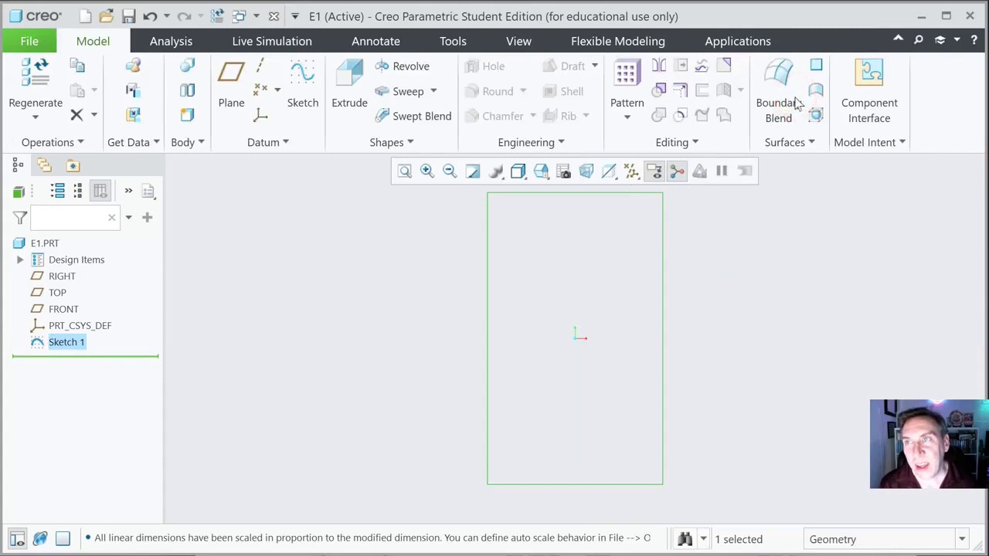
# Step: Start a solid extrusion of the rectangle sketch and show its placement and depth options
pyautogui.click(347, 85)
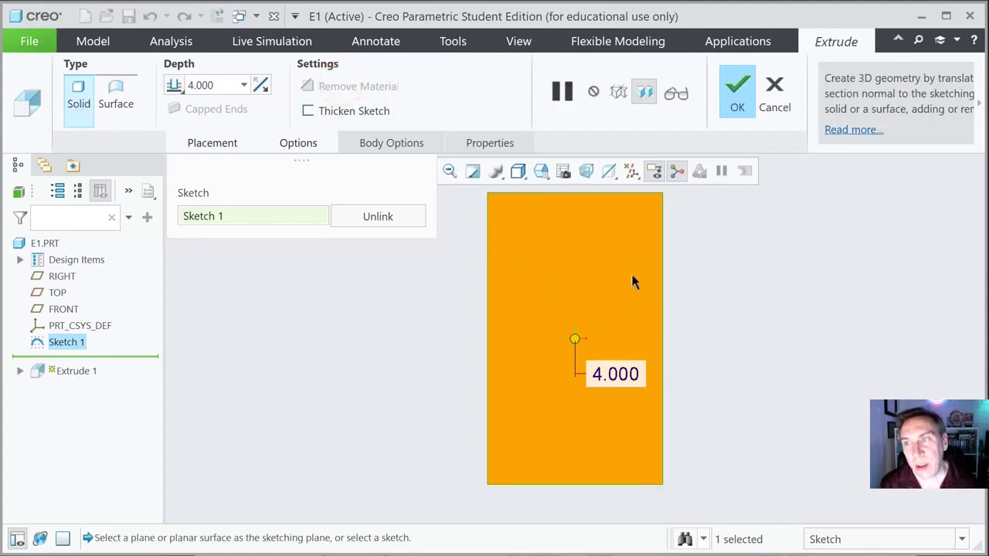
pyautogui.moveTo(298, 143); pyautogui.dragTo(199, 254)
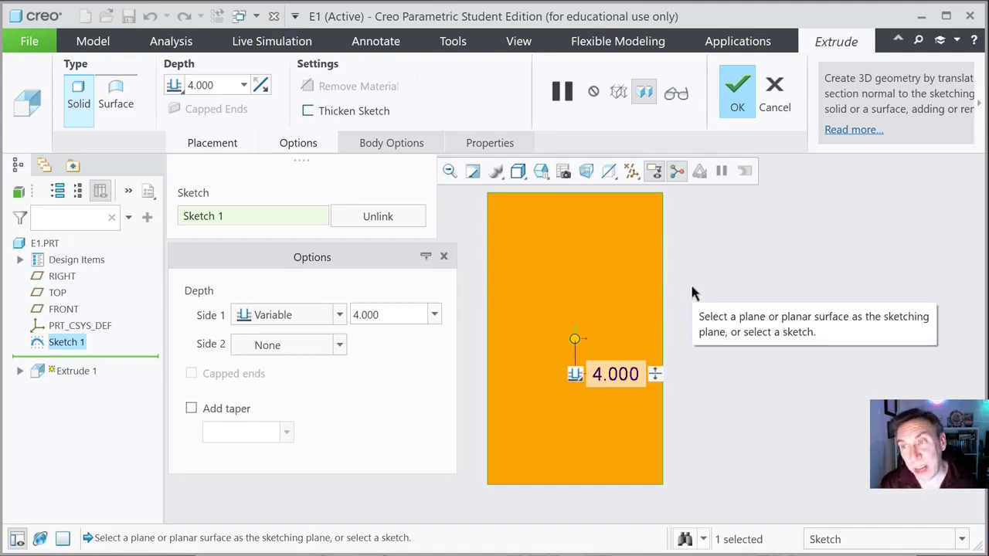
# Step: Examine the extrusion preview at several zoom levels, including around its lower corner, and from an angled 3D view
pyautogui.scroll(1, 611, 312)
pyautogui.scroll(2, 613, 310)
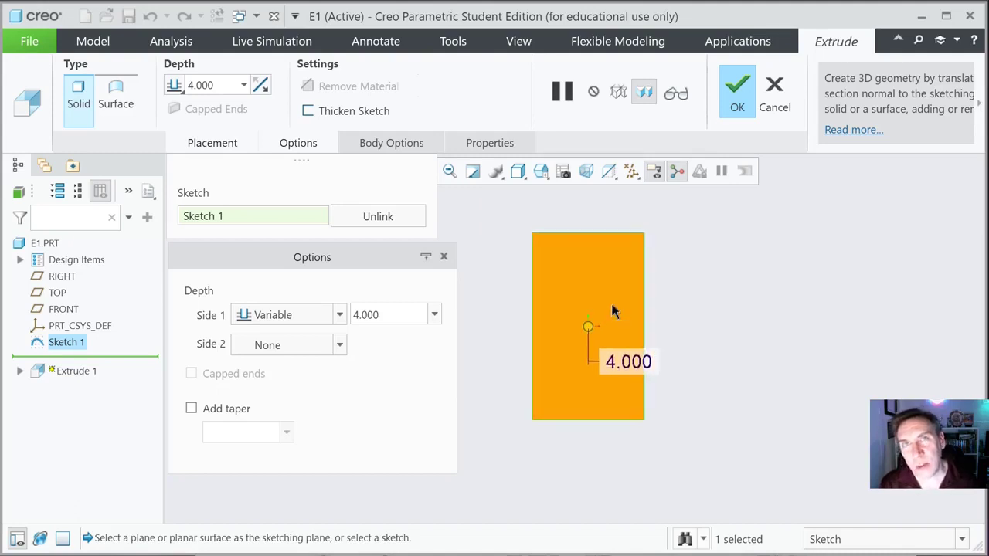
pyautogui.scroll(-3, 613, 309)
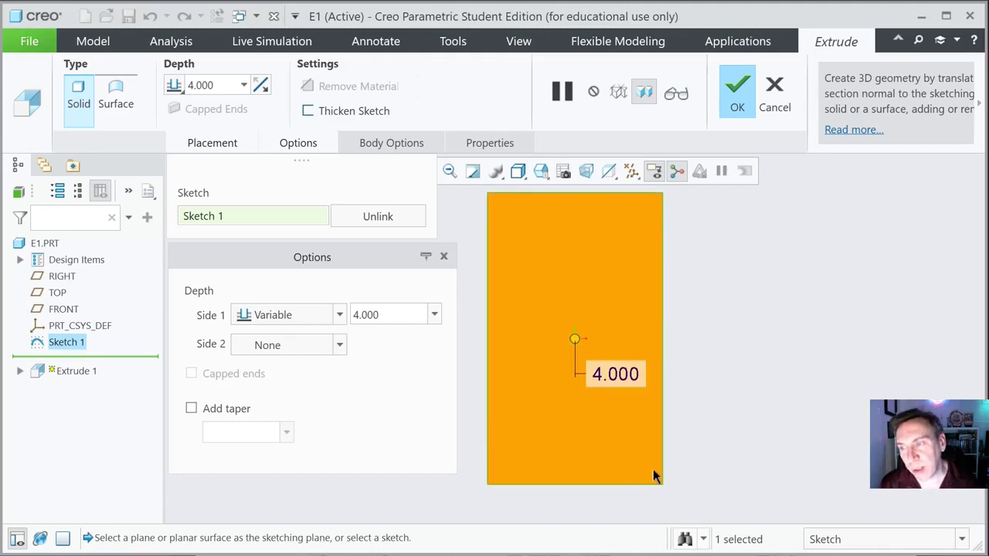
pyautogui.scroll(2, 654, 471)
pyautogui.scroll(-3, 660, 485)
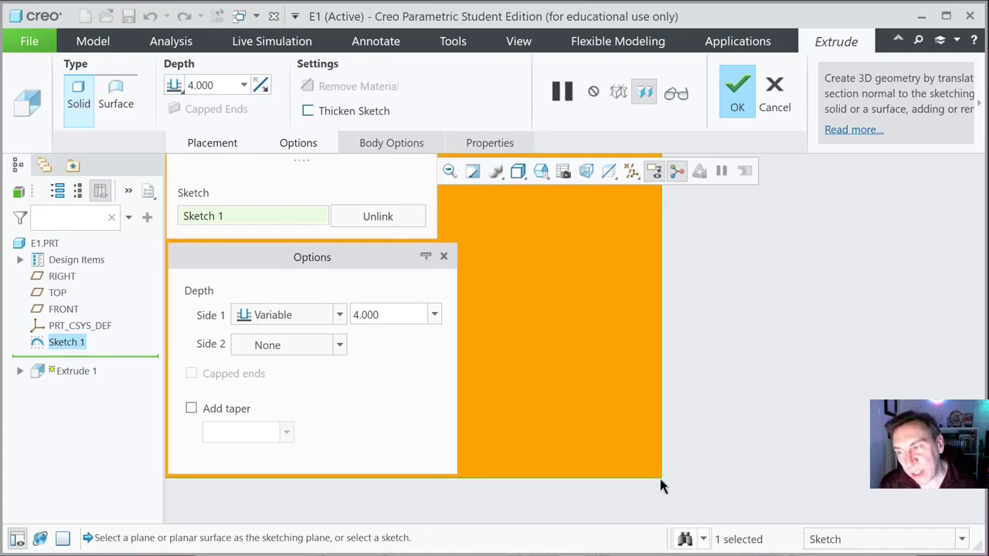
pyautogui.scroll(2, 662, 479)
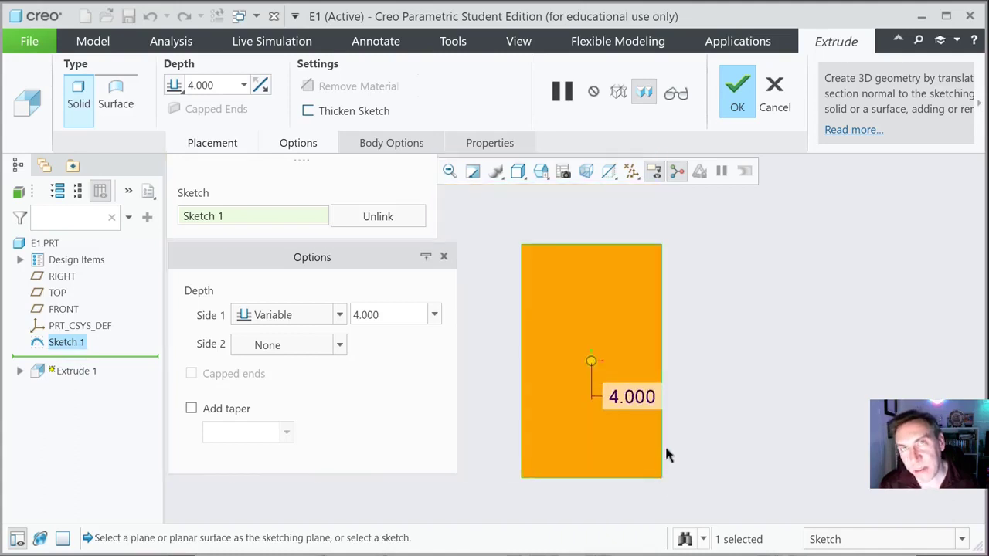
pyautogui.scroll(-1, 666, 455)
pyautogui.scroll(1, 662, 410)
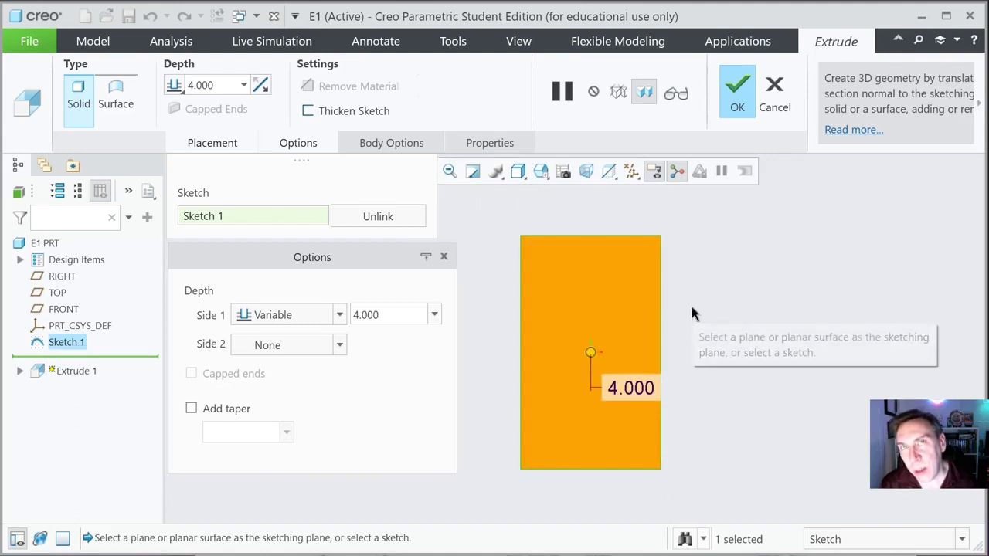
pyautogui.moveTo(692, 313); pyautogui.dragTo(654, 320, button='middle')
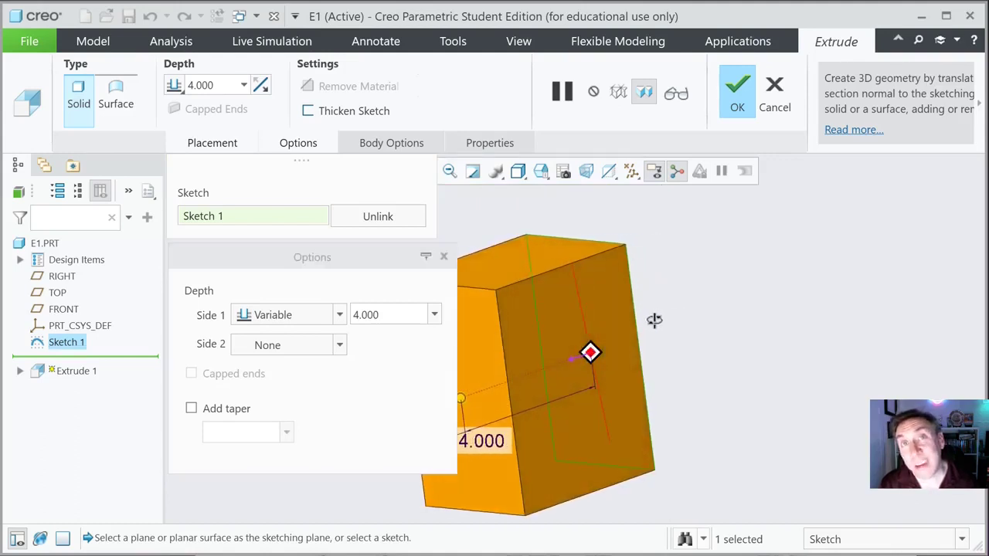
pyautogui.scroll(-2, 699, 290)
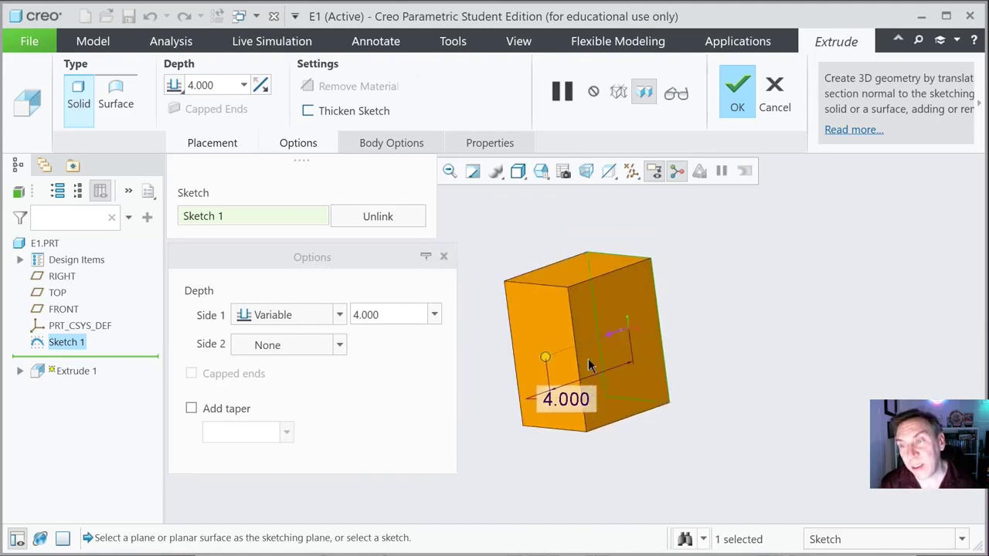
pyautogui.scroll(1, 589, 371)
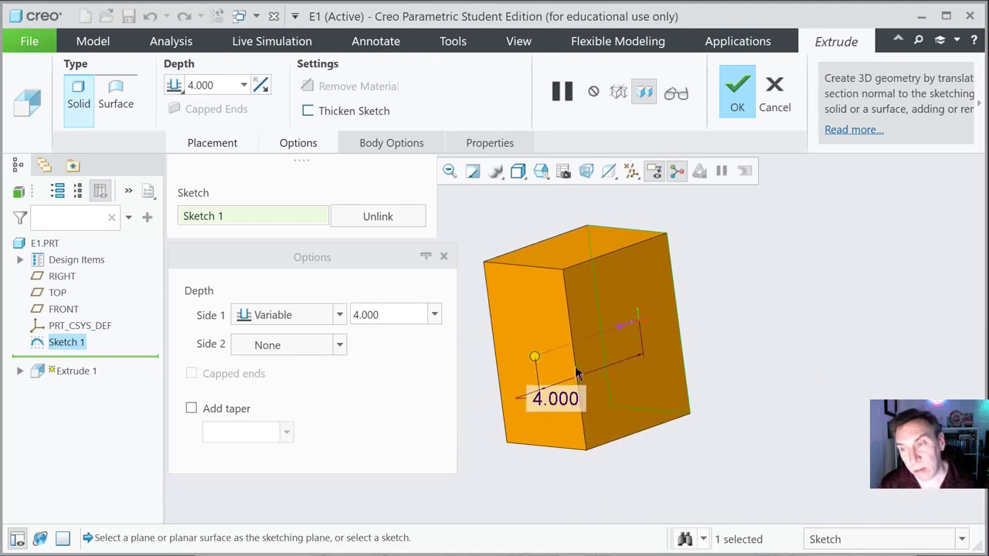
# Step: Set the extrusion depth to 0.5 and complete the solid
pyautogui.doubleClick(552, 402)
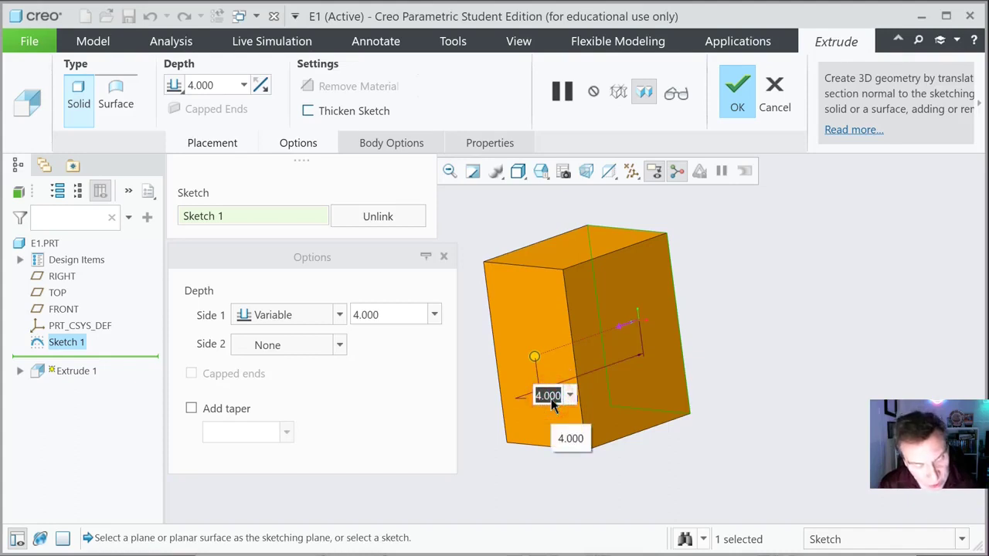
pyautogui.press('BackSpace')
pyautogui.write('.5')
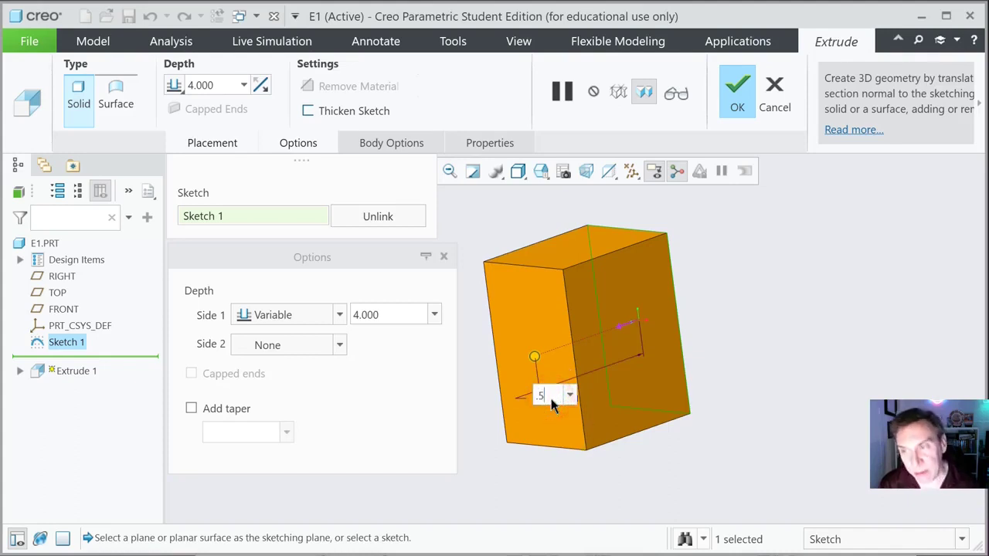
pyautogui.press('Return')
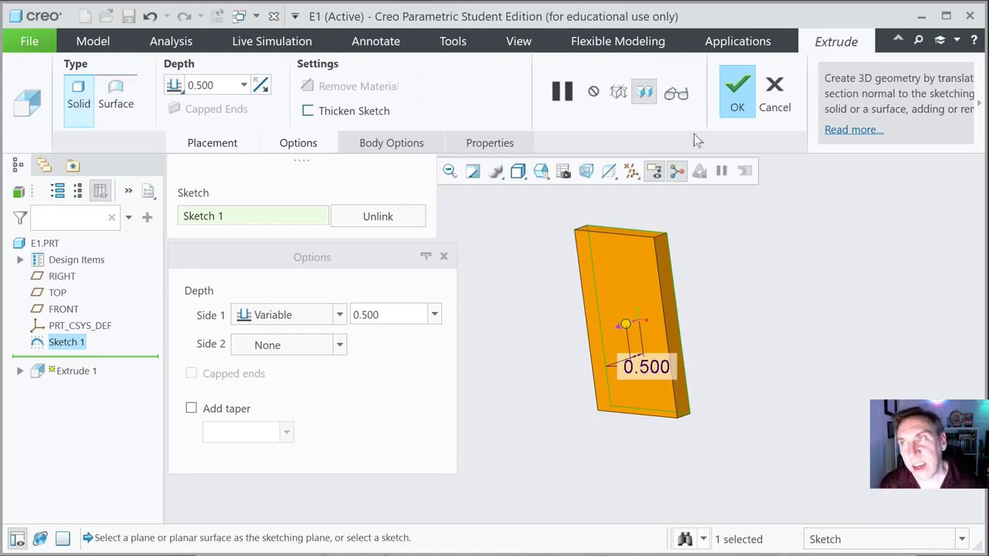
pyautogui.click(737, 93)
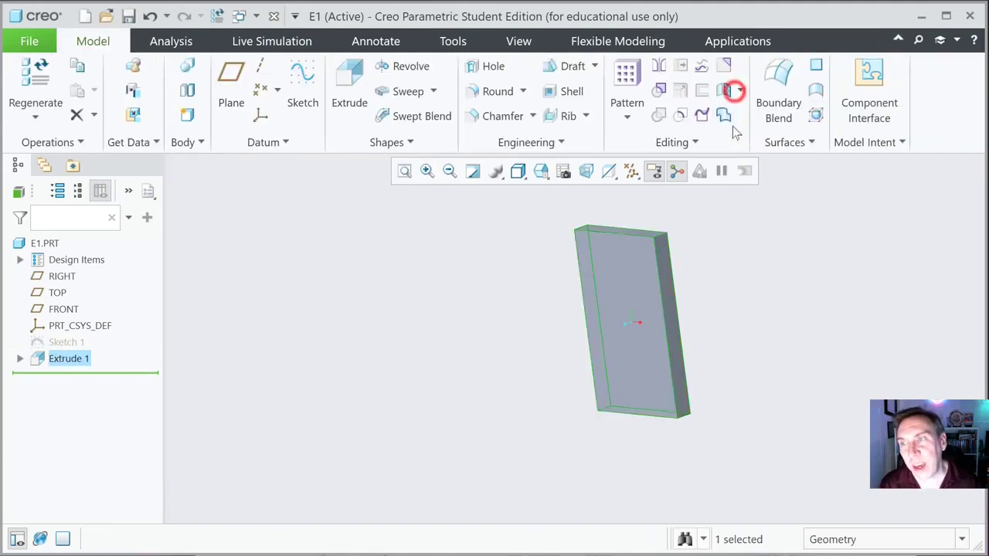
# Step: Look over the context commands for the new extrusion, dismiss them and clear its selection
pyautogui.rightClick(495, 307)
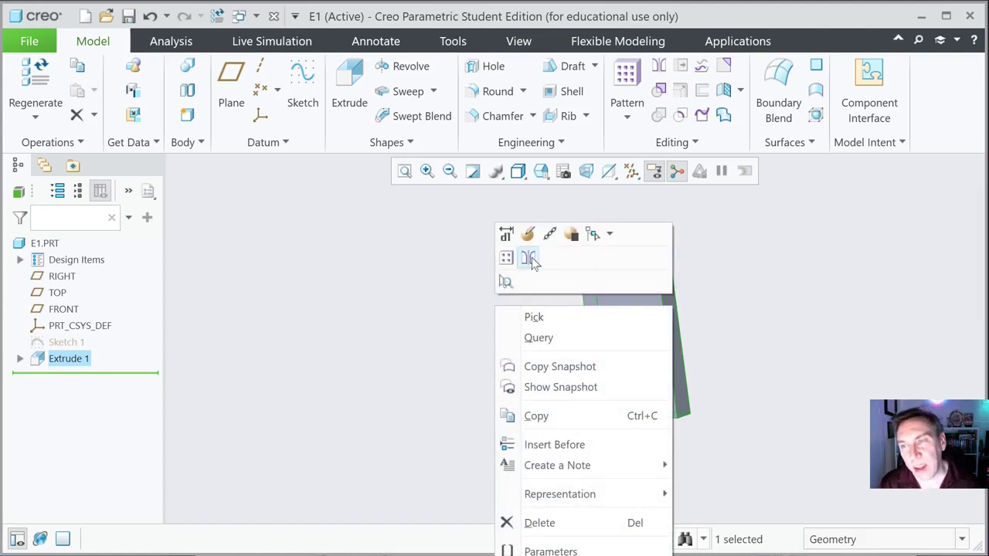
pyautogui.click(383, 309)
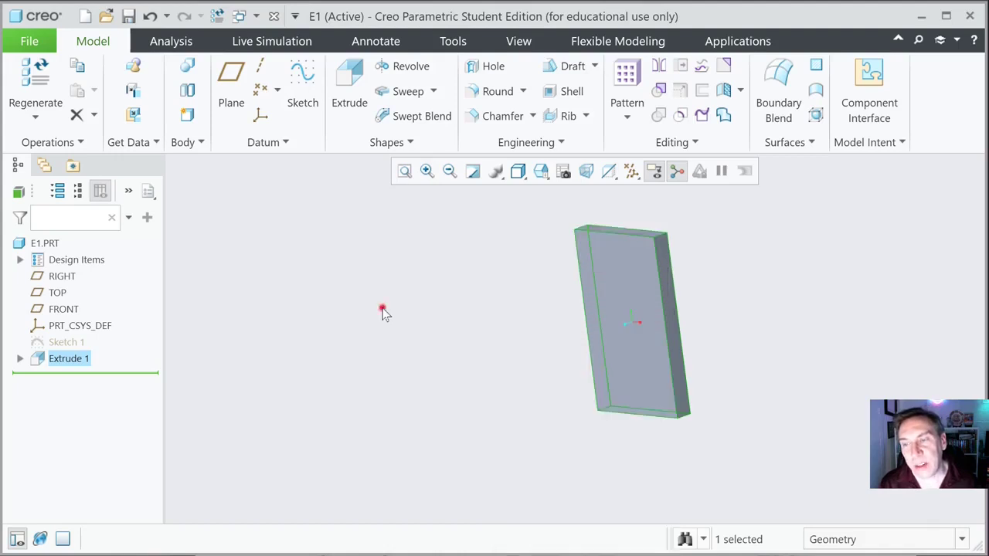
pyautogui.click(460, 277)
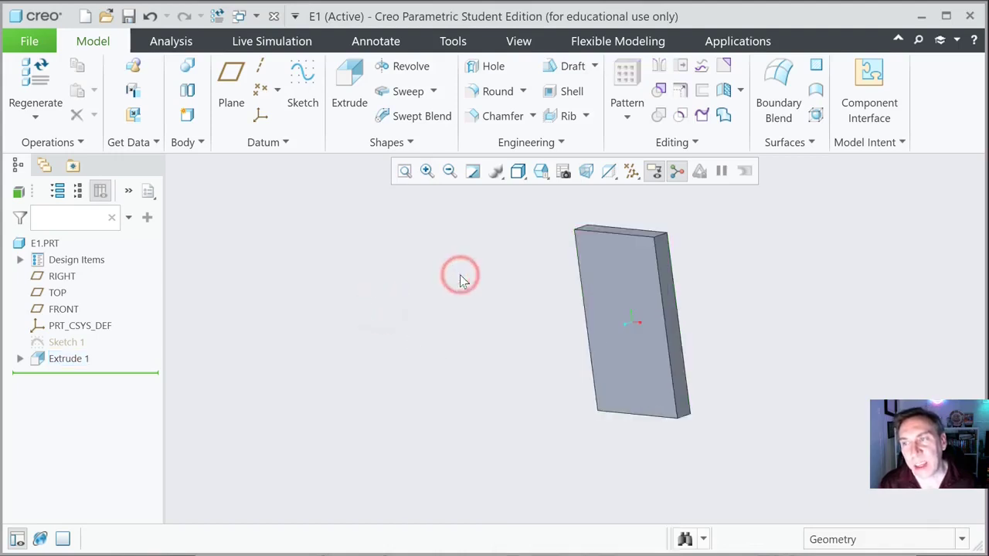
# Step: Examine the plate at several zoom levels, including close up on its upper front corner, and refit it in the view
pyautogui.scroll(-2, 705, 300)
pyautogui.scroll(1, 700, 300)
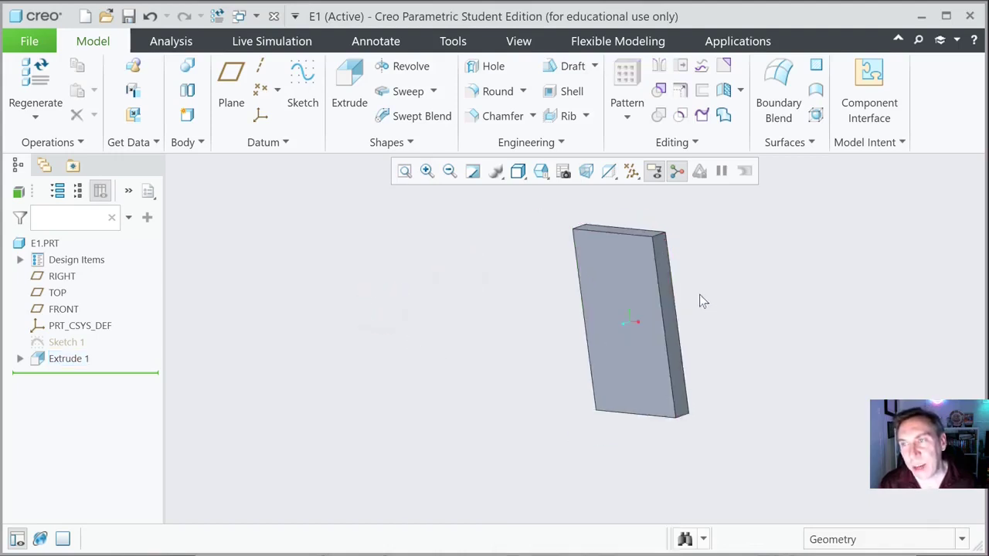
pyautogui.scroll(2, 697, 331)
pyautogui.scroll(1, 647, 327)
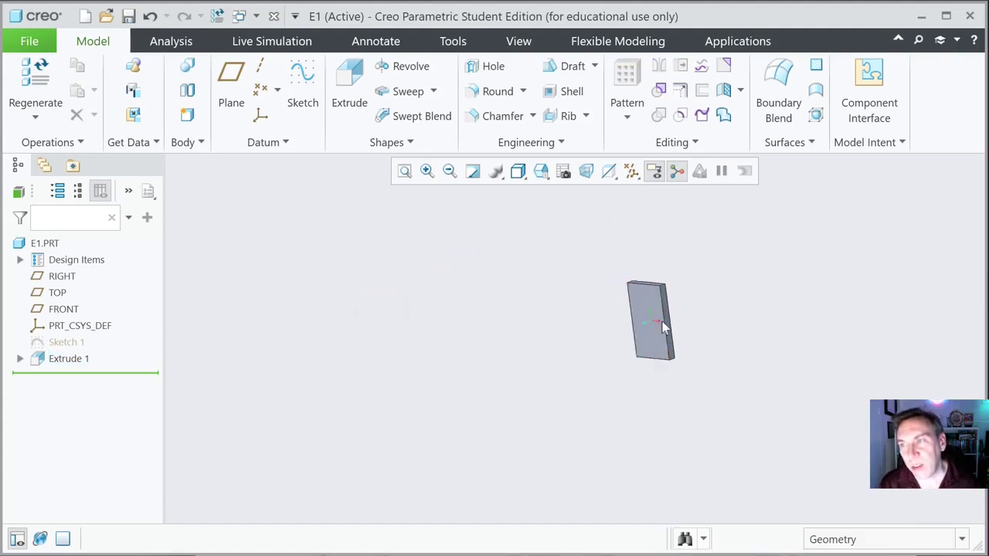
pyautogui.scroll(-4, 645, 324)
pyautogui.scroll(2, 645, 324)
pyautogui.scroll(1, 611, 265)
pyautogui.scroll(-4, 611, 263)
pyautogui.scroll(-4, 610, 266)
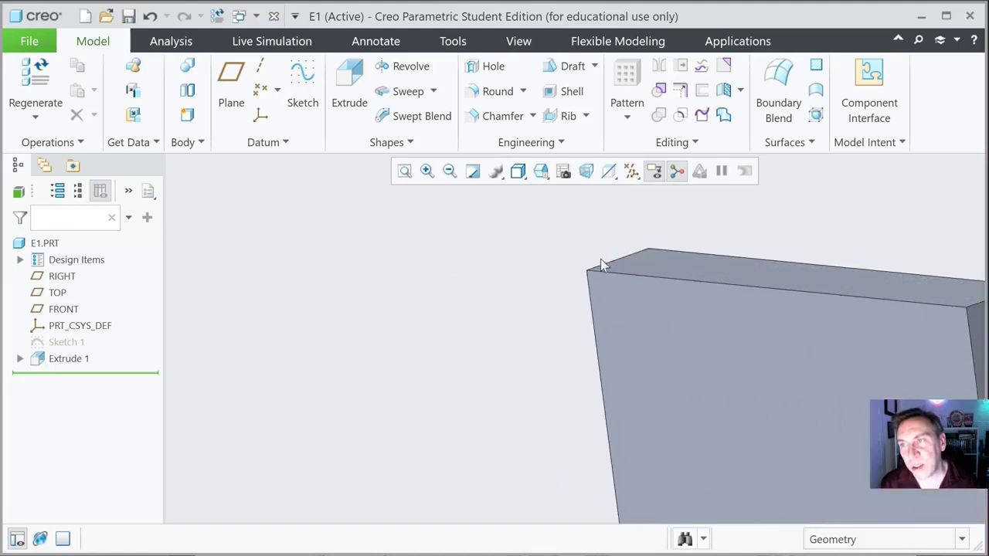
pyautogui.scroll(2, 608, 276)
pyautogui.scroll(2, 607, 276)
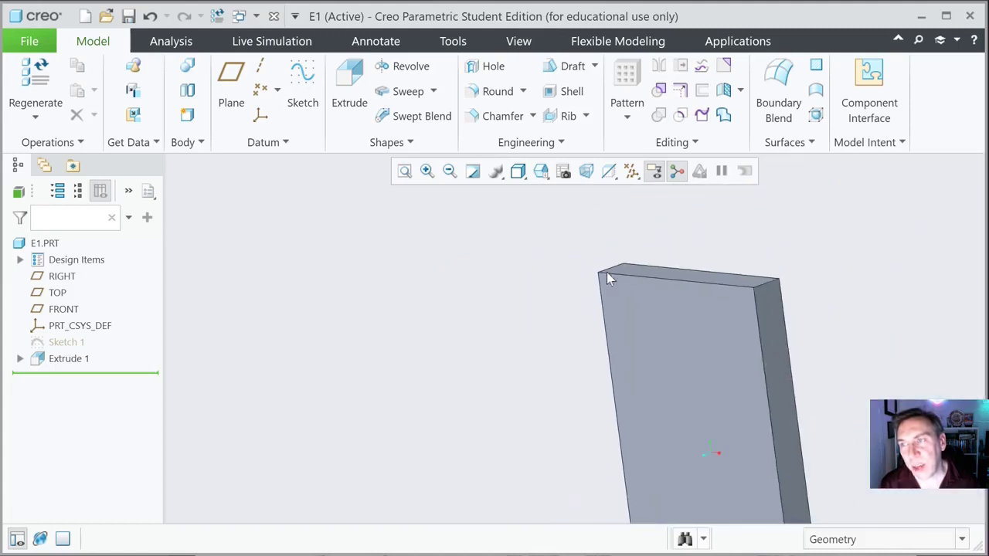
pyautogui.click(404, 171)
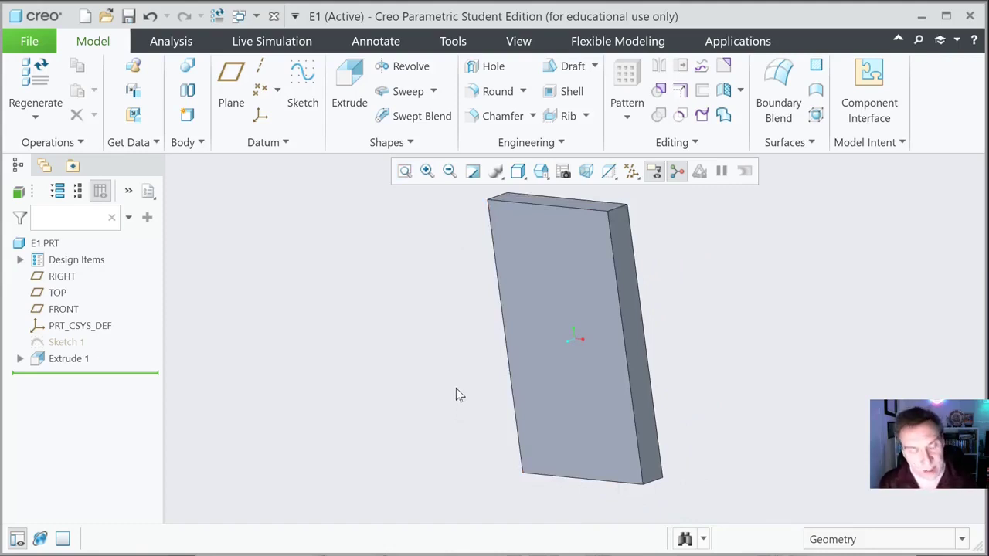
# Step: Zoom in on a boxed area around the plate's upper front corner, step the zoom out and refit the model
pyautogui.click(428, 171)
pyautogui.click(484, 193)
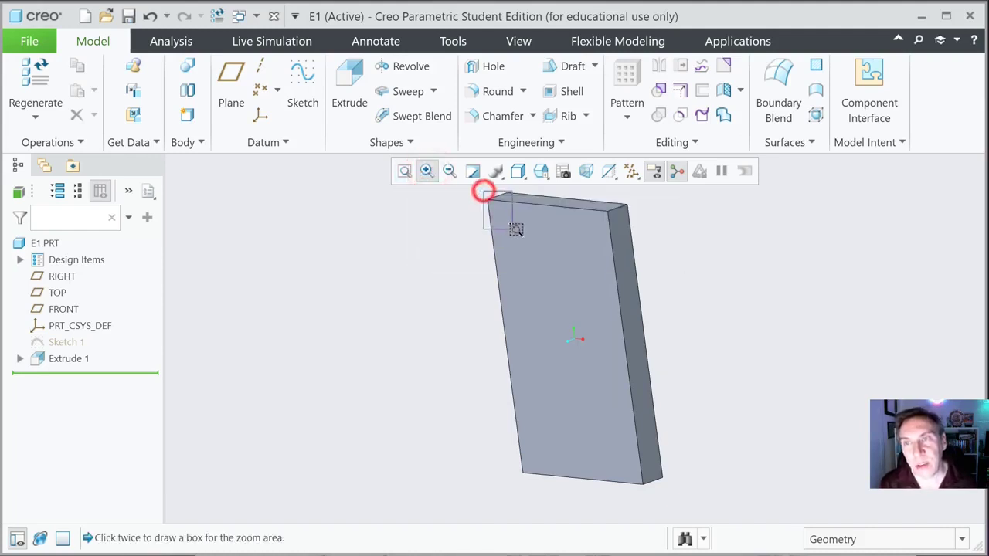
pyautogui.click(519, 214)
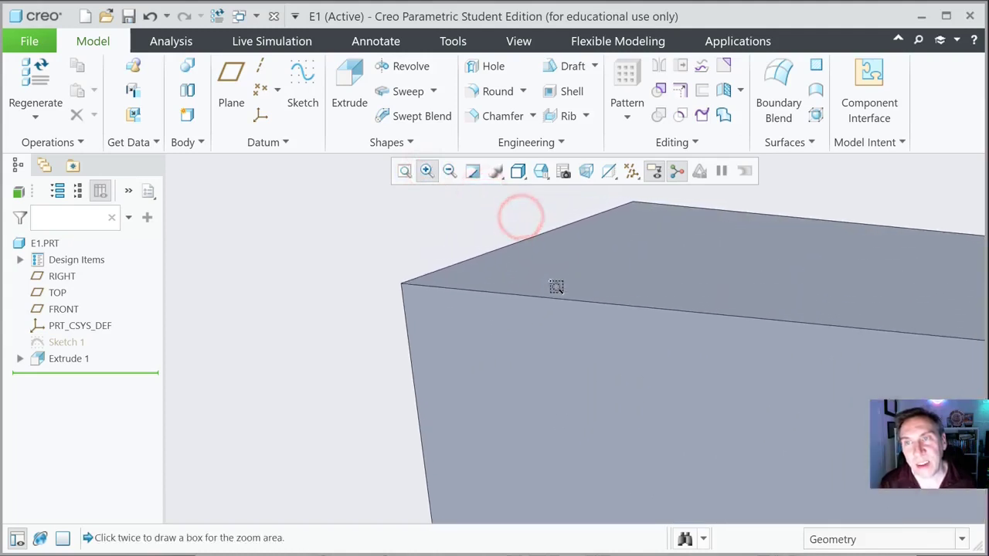
pyautogui.click(449, 172)
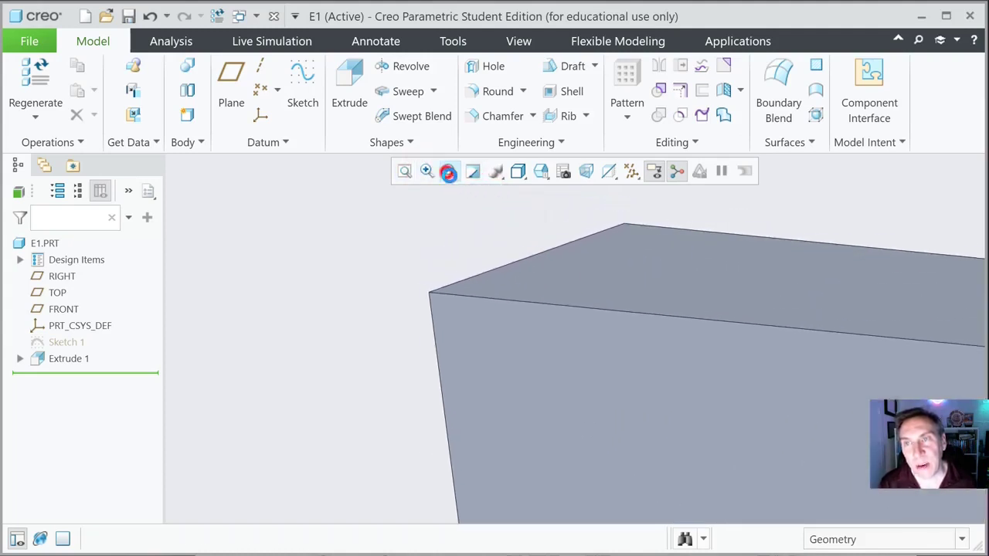
pyautogui.click(404, 171)
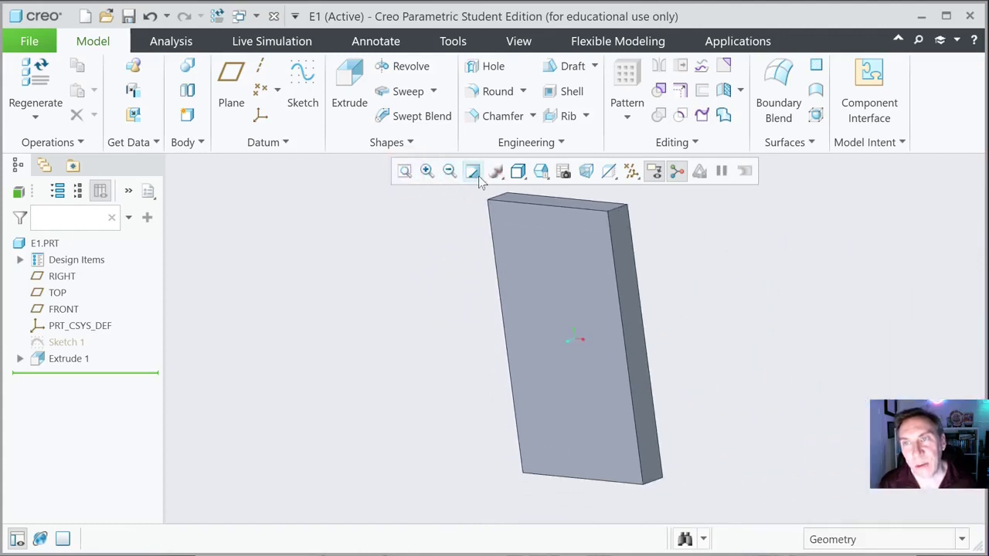
# Step: Show the extrusion's dimensions on the plate, repaint the view and dismiss the dimensions
pyautogui.click(549, 315)
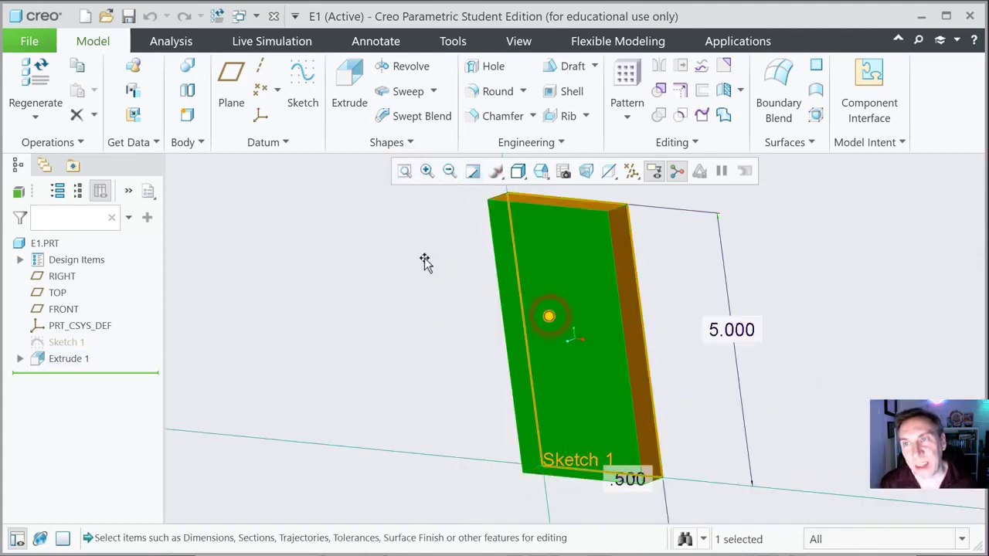
pyautogui.click(473, 170)
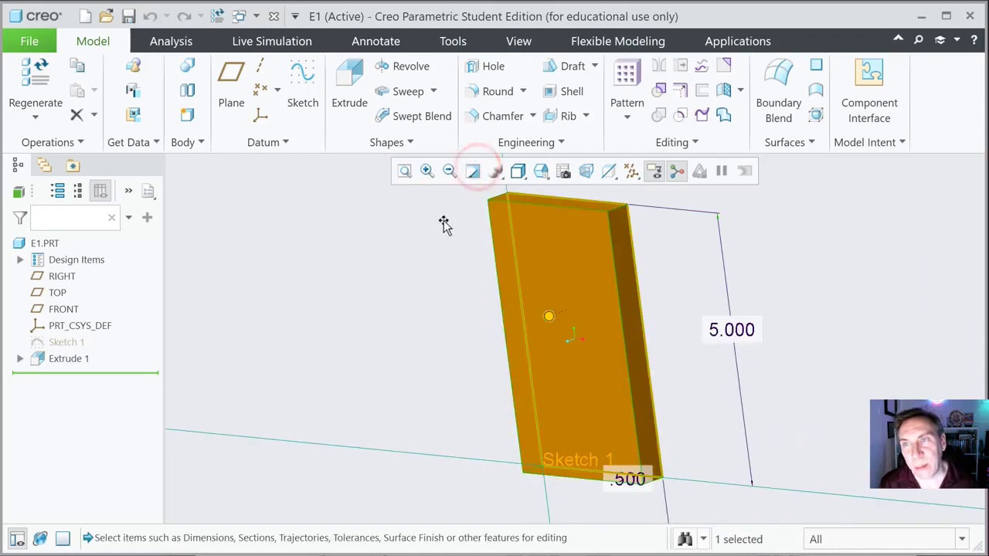
pyautogui.click(442, 223)
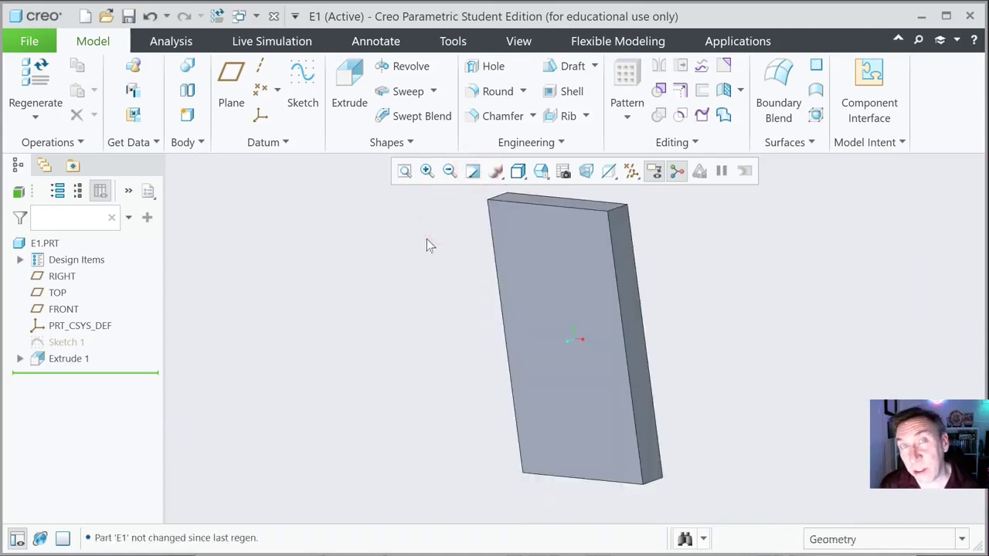
# Step: Try the Shading With Reflections display style on the plate from another angle and return to Shading With Edges
pyautogui.click(495, 171)
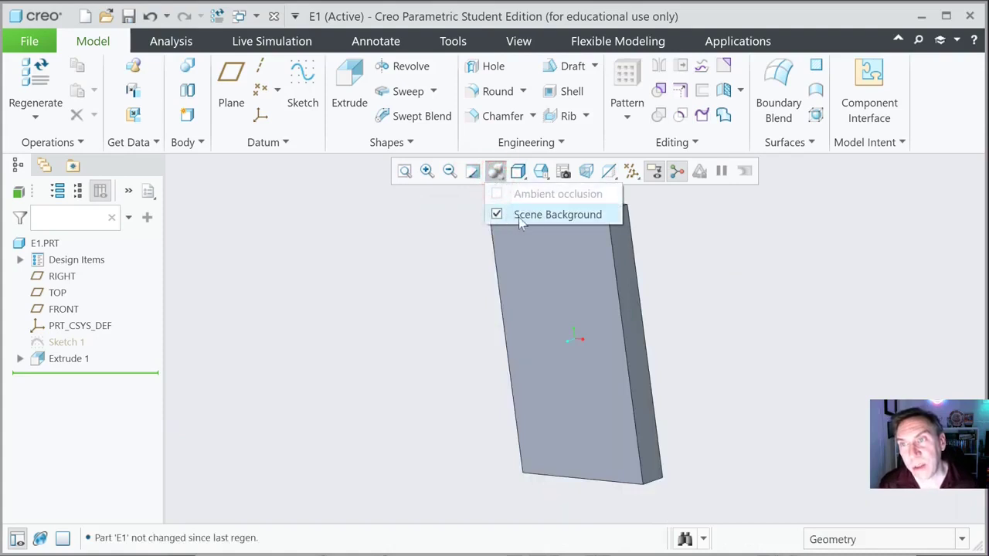
pyautogui.click(453, 206)
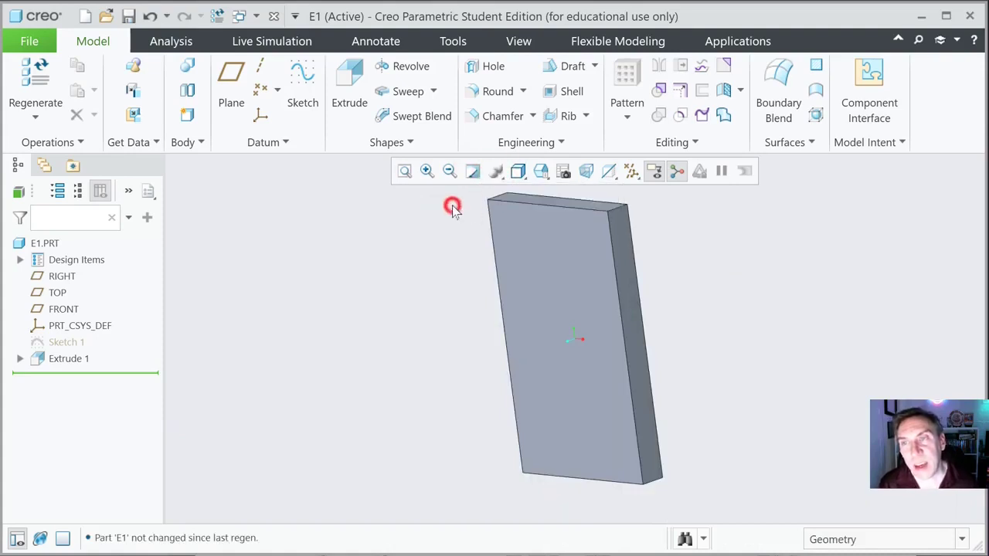
pyautogui.click(519, 174)
pyautogui.click(520, 195)
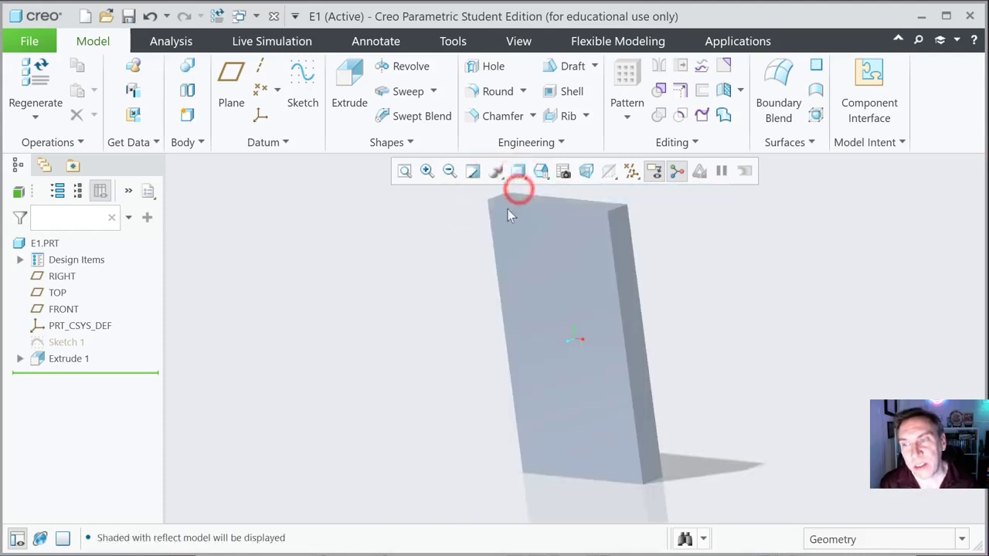
pyautogui.moveTo(461, 319); pyautogui.dragTo(475, 343, button='middle')
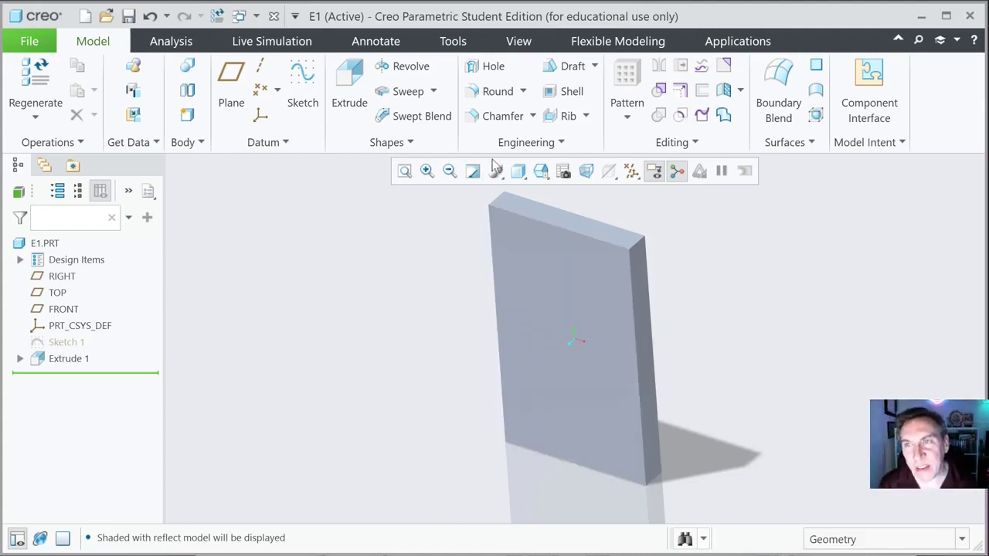
pyautogui.click(506, 172)
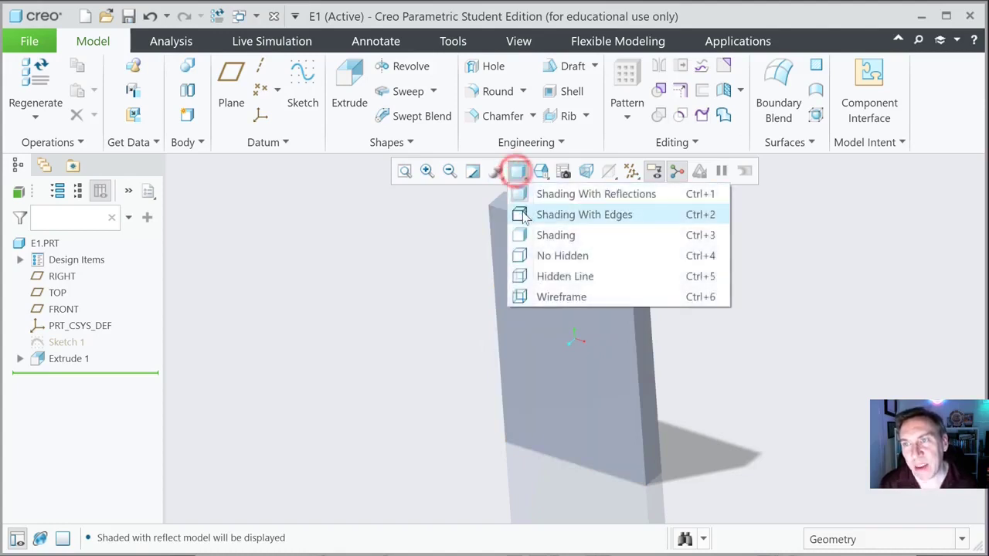
pyautogui.click(521, 211)
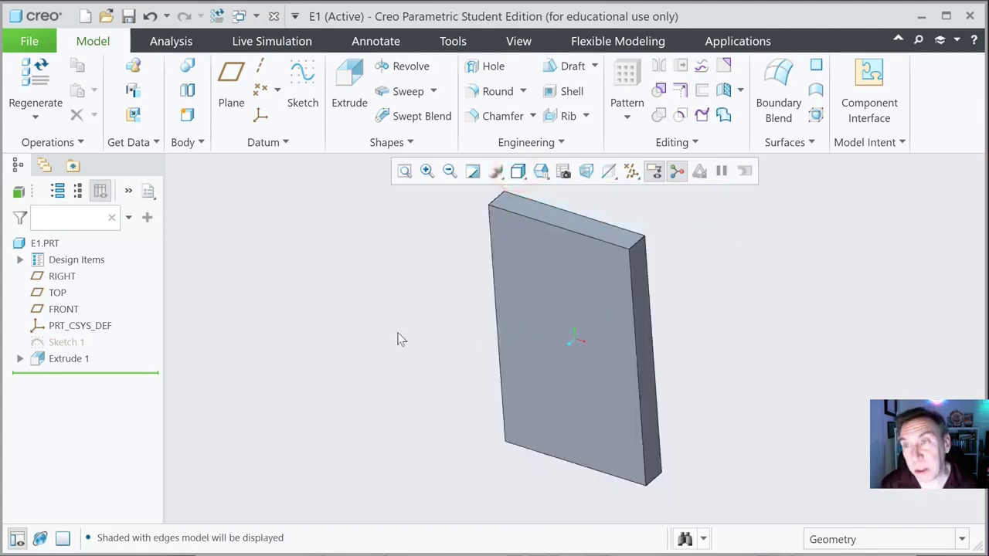
# Step: View the plate in the Wireframe display style and return to Shading With Edges
pyautogui.click(522, 176)
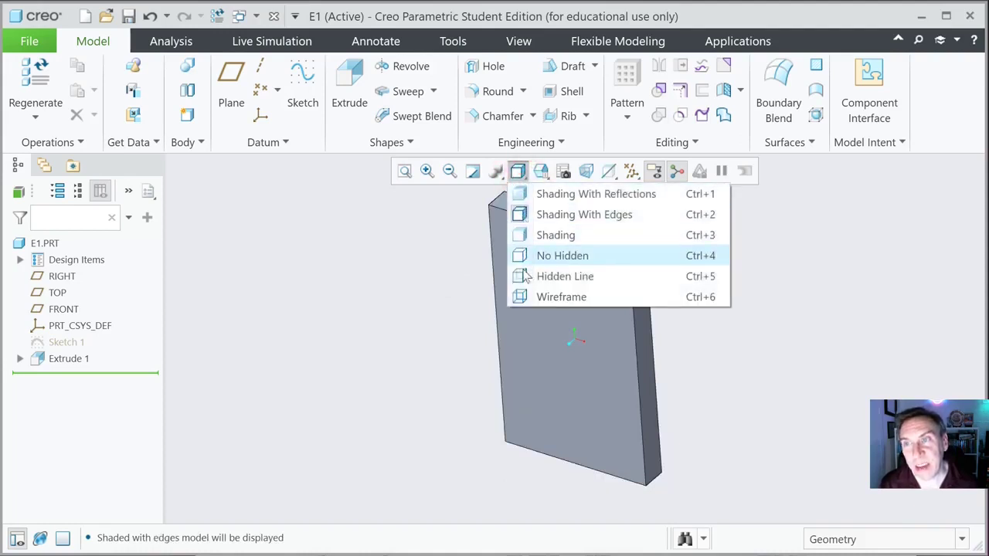
pyautogui.click(523, 299)
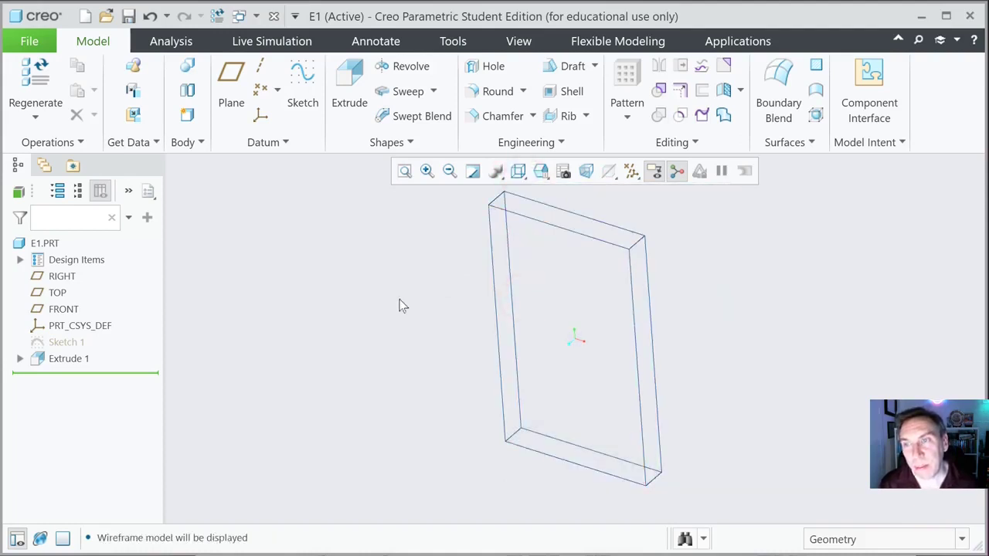
pyautogui.click(517, 172)
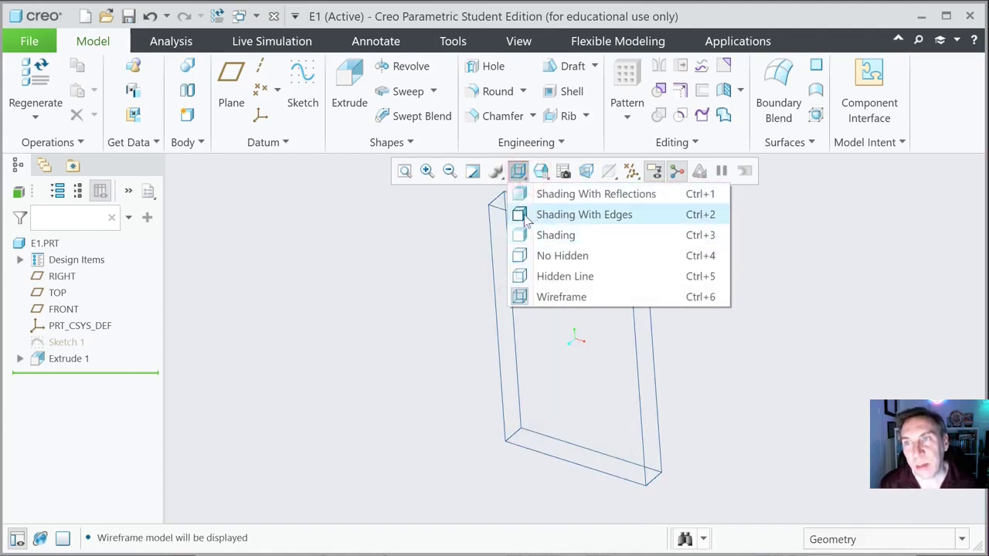
pyautogui.click(524, 217)
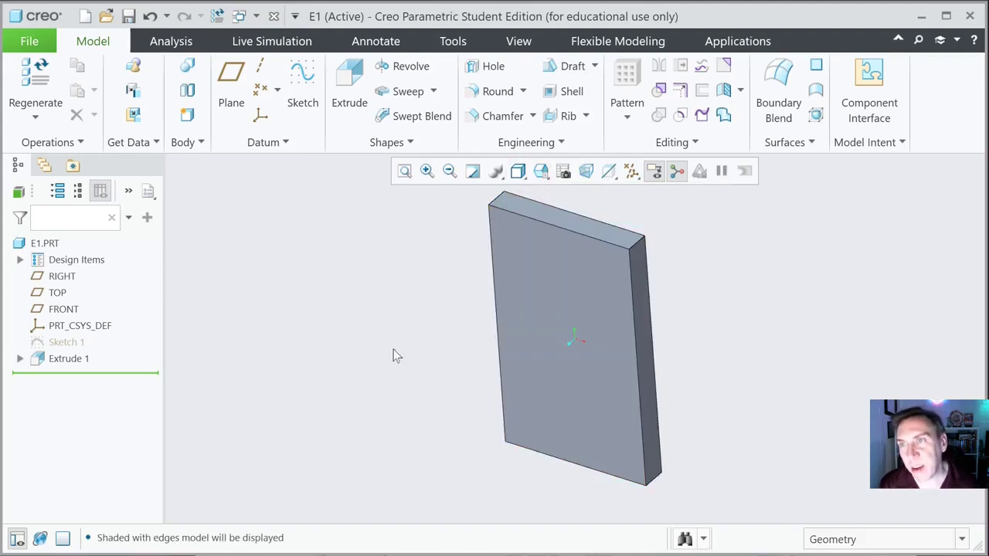
# Step: View the plate in the saved FRONT, BACK and TOP orientations, return to Standard Orientation and rotate it slightly
pyautogui.click(540, 171)
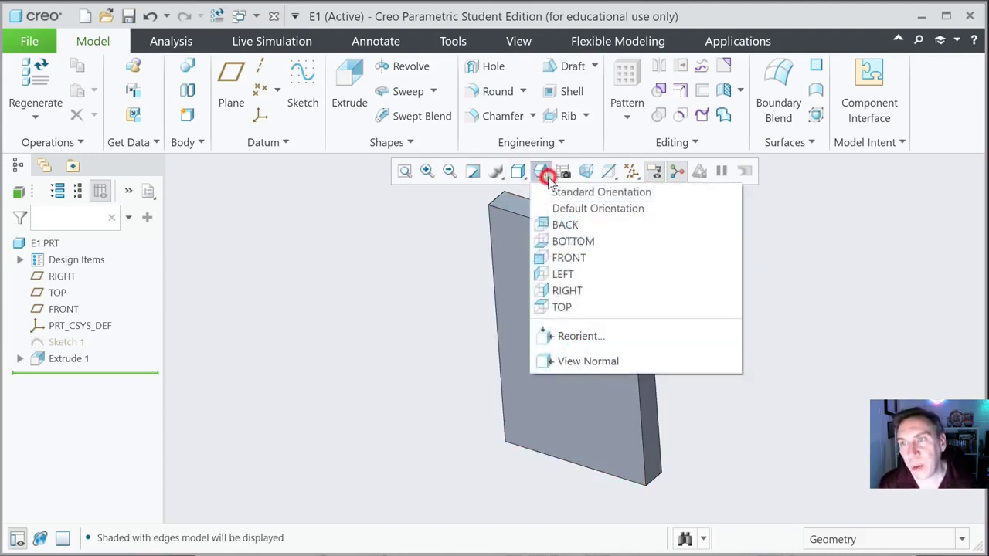
pyautogui.click(551, 259)
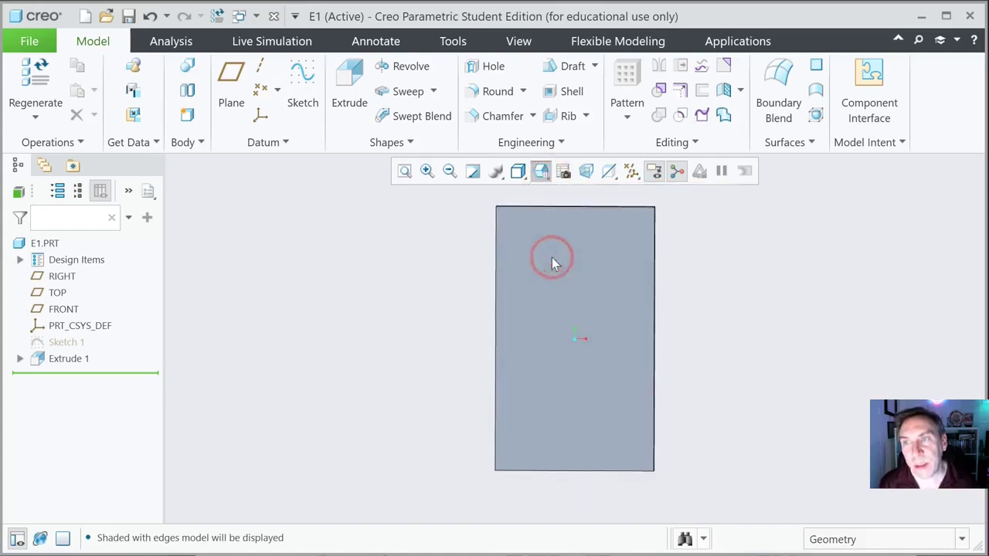
pyautogui.click(540, 171)
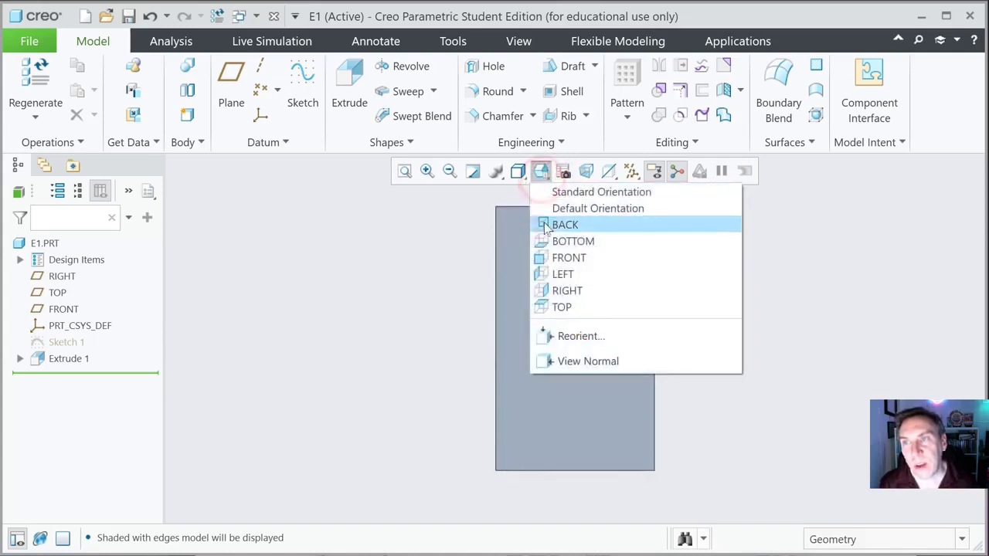
pyautogui.click(543, 226)
pyautogui.click(541, 172)
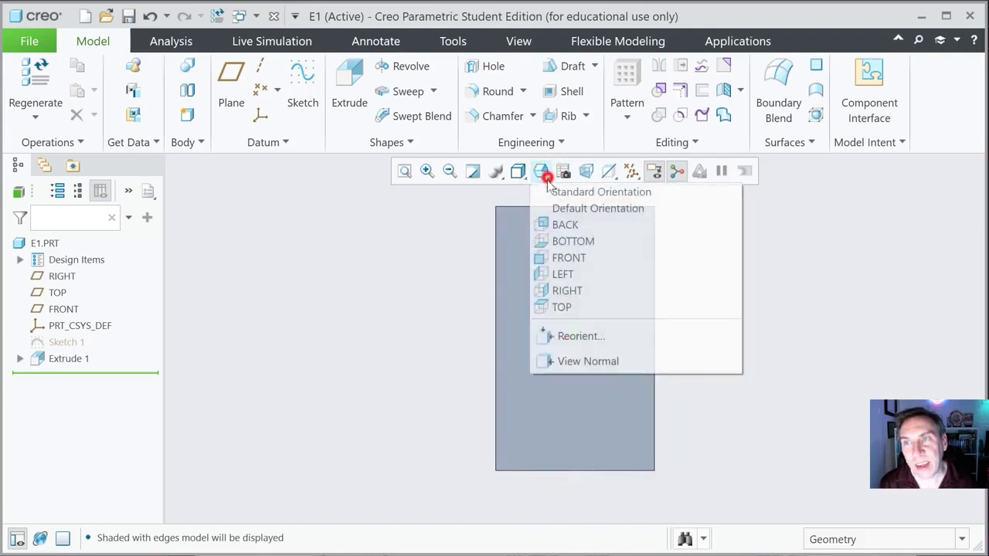
pyautogui.click(547, 306)
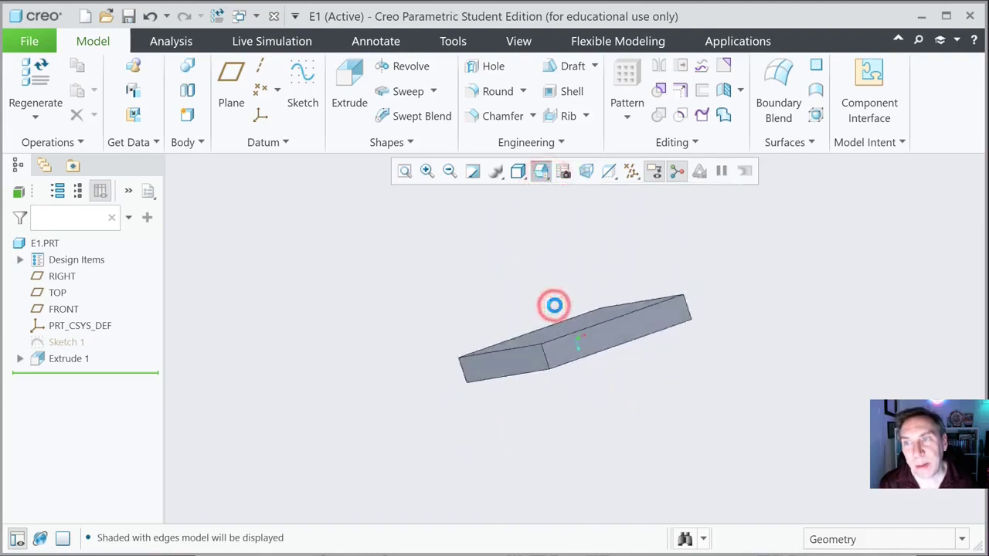
pyautogui.click(540, 172)
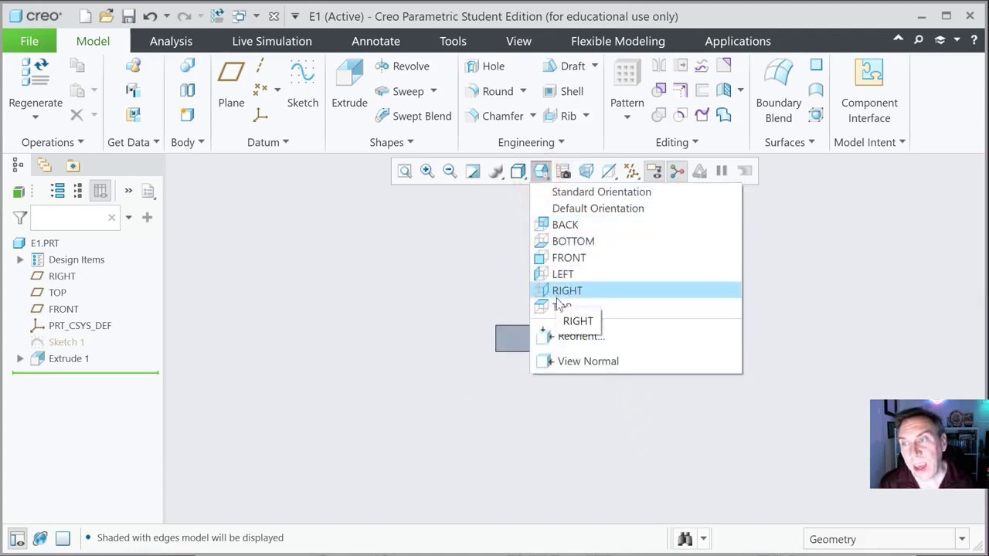
pyautogui.click(602, 198)
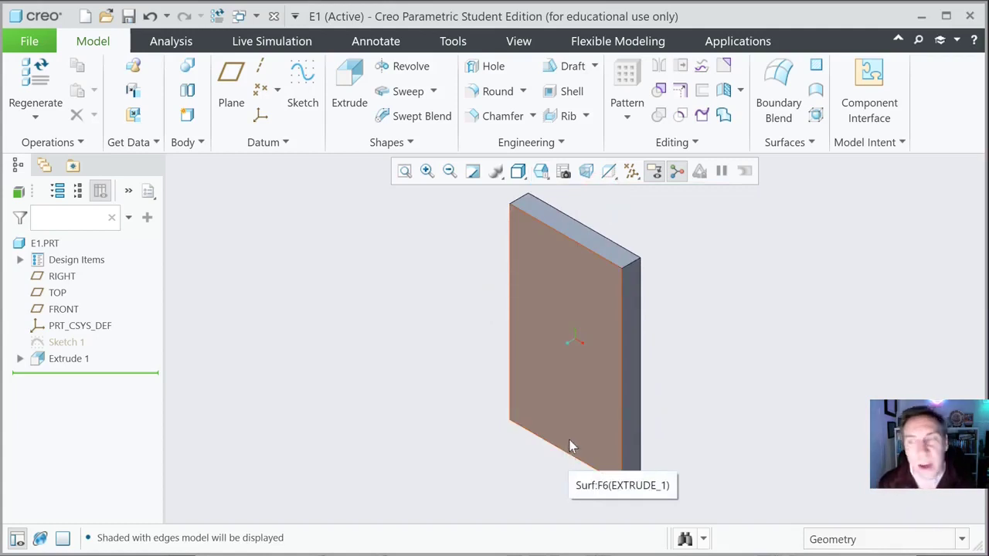
pyautogui.moveTo(492, 348)
pyautogui.mouseDown(button='middle')
pyautogui.moveTo(457, 397)
pyautogui.moveTo(491, 346)
pyautogui.mouseUp(button='middle')
pyautogui.moveTo(454, 412); pyautogui.dragTo(456, 387, button='middle')
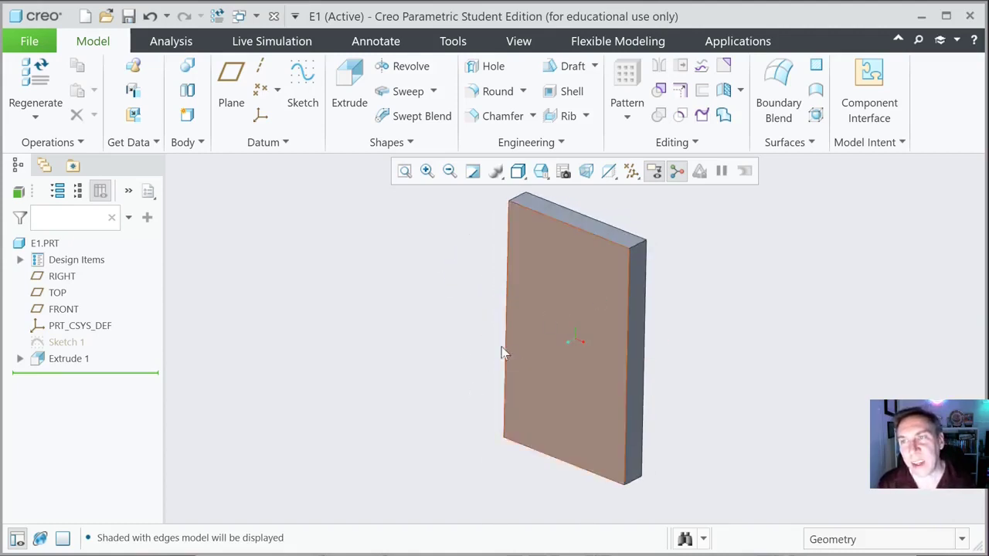
# Step: Examine the plate and its extrusion dimensions in perspective view, switch perspective off and dismiss the dimensions
pyautogui.click(585, 173)
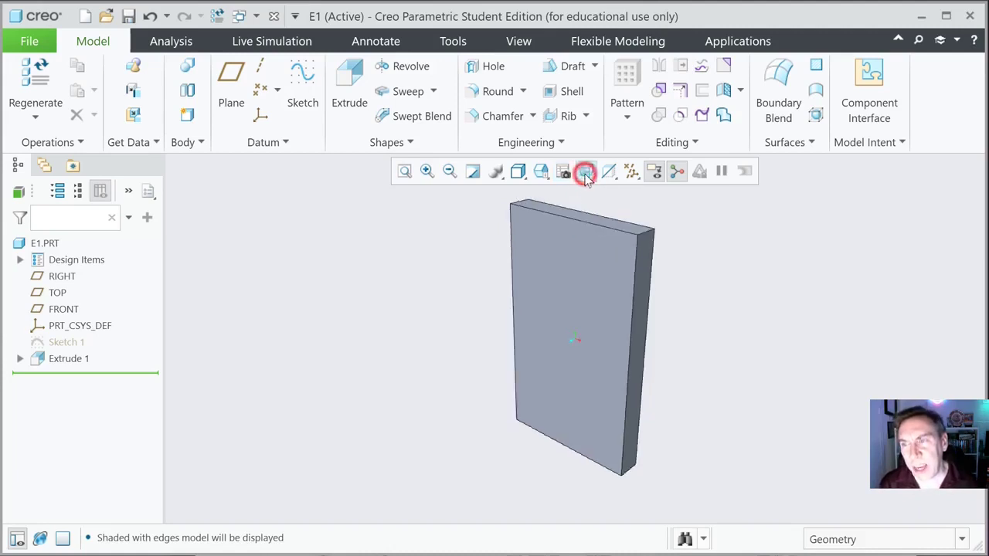
pyautogui.click(586, 173)
pyautogui.click(585, 173)
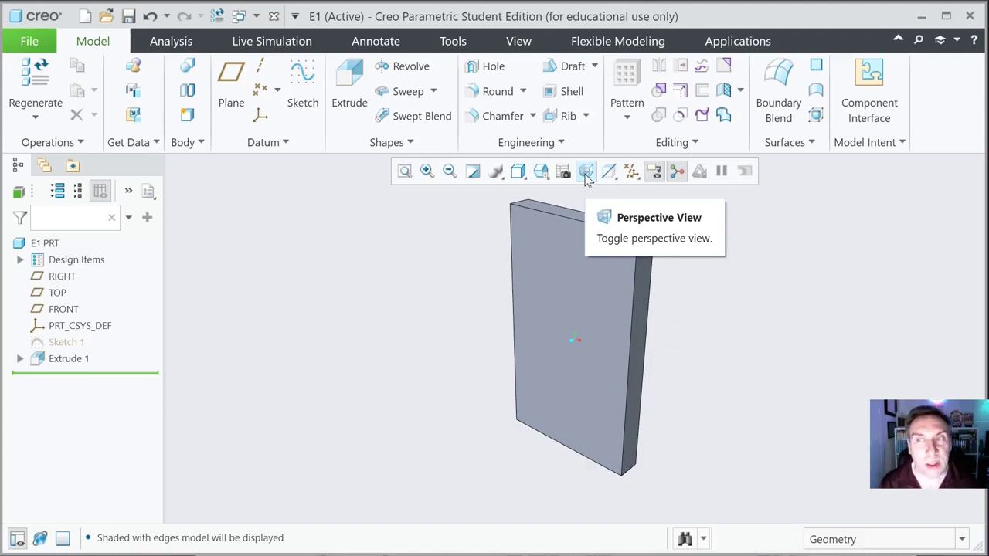
pyautogui.doubleClick(556, 289)
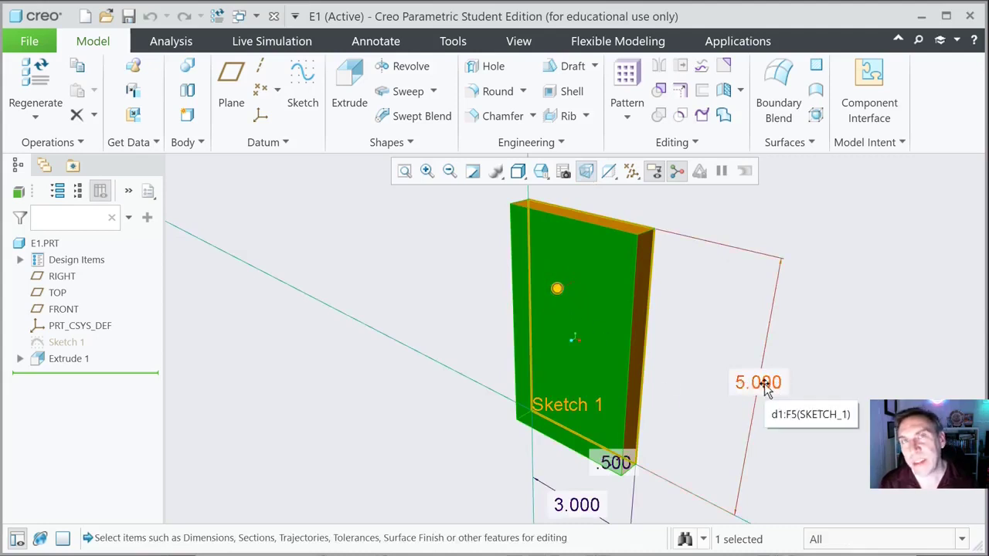
pyautogui.click(586, 171)
pyautogui.click(471, 265)
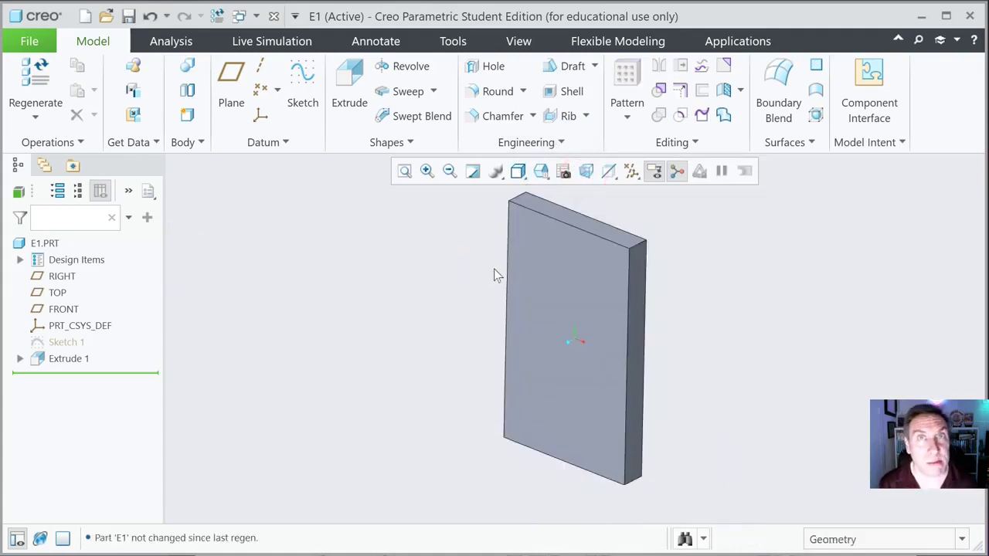
pyautogui.click(610, 173)
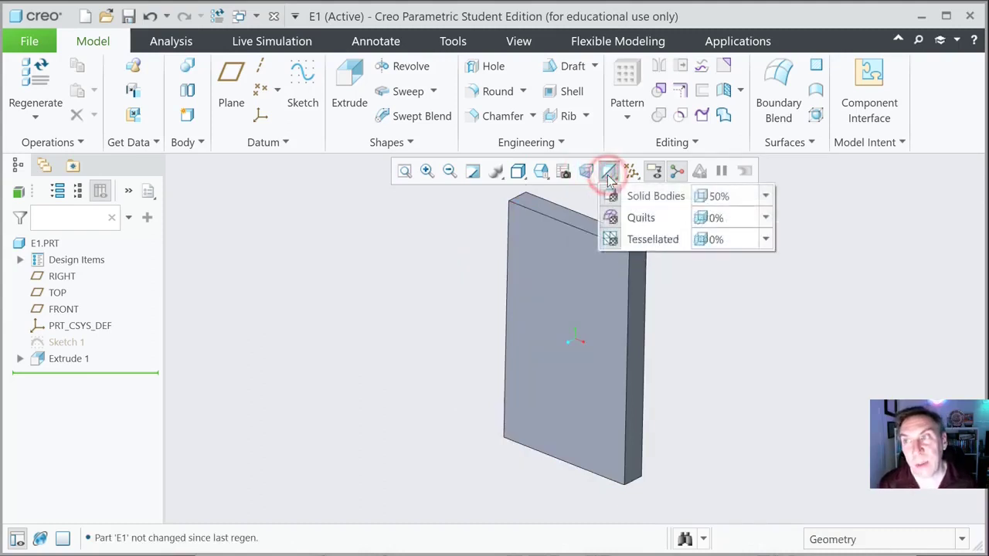
pyautogui.click(435, 238)
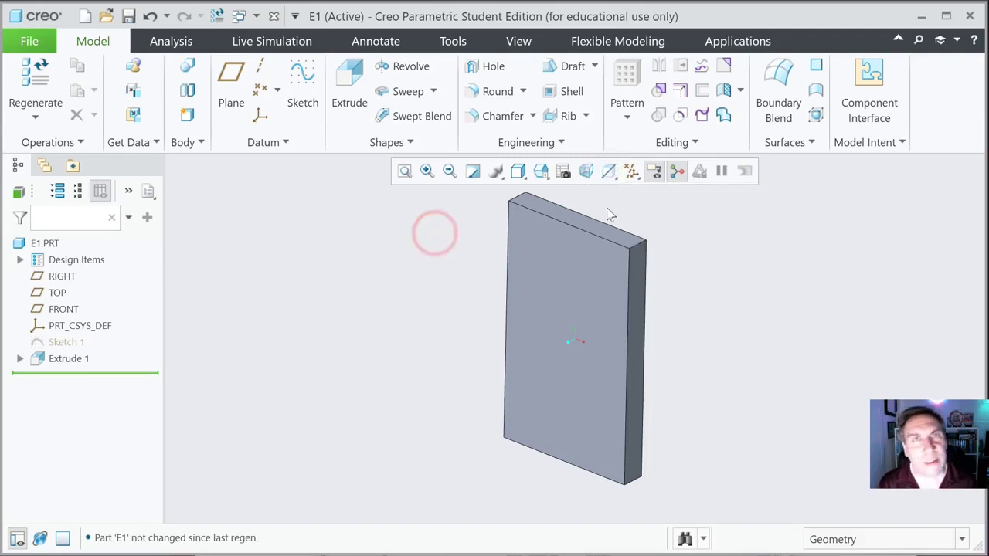
# Step: Turn the spin center off, rotate the plate about points near its corners, and turn the spin center back on
pyautogui.click(676, 175)
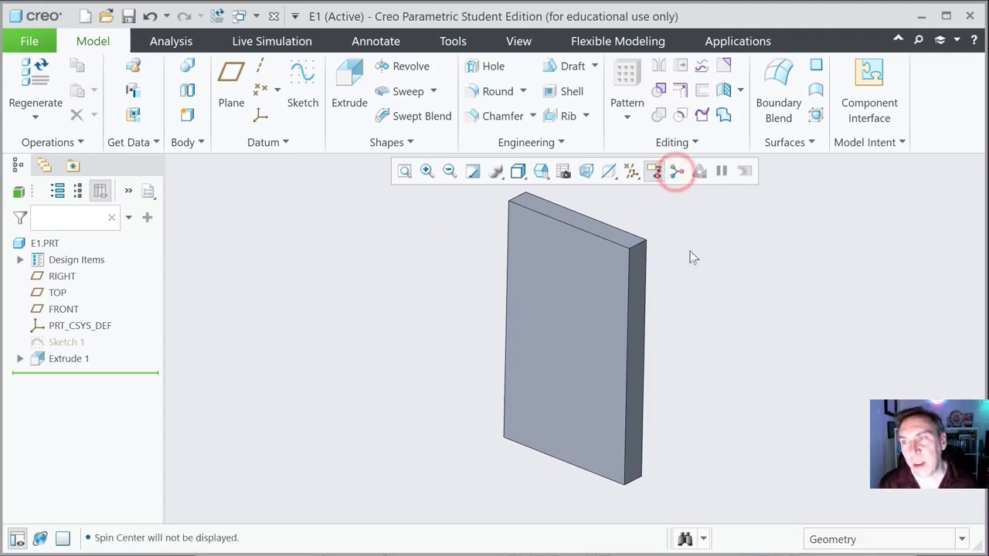
pyautogui.moveTo(662, 229); pyautogui.dragTo(658, 242, button='middle')
pyautogui.moveTo(507, 209); pyautogui.dragTo(544, 246, button='middle')
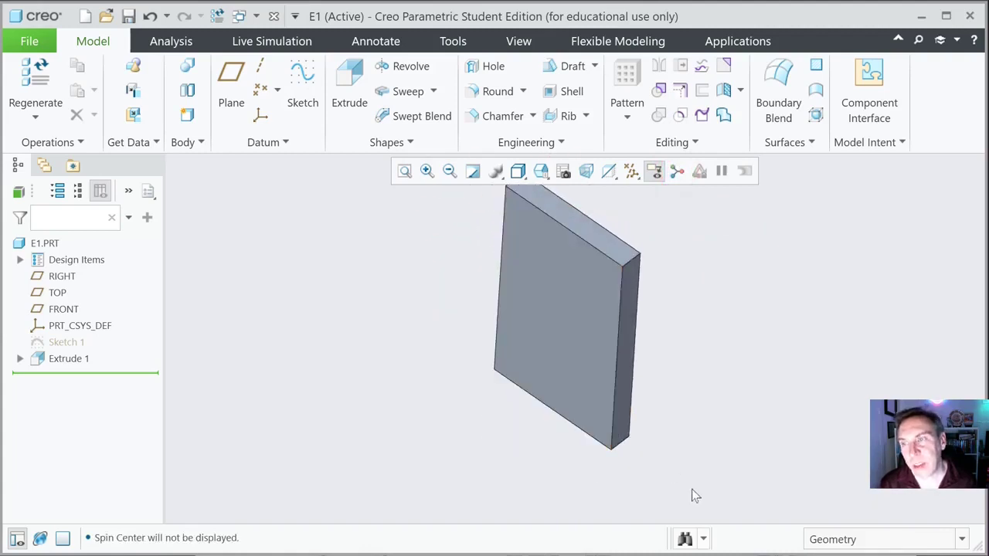
pyautogui.moveTo(628, 435); pyautogui.dragTo(645, 448, button='middle')
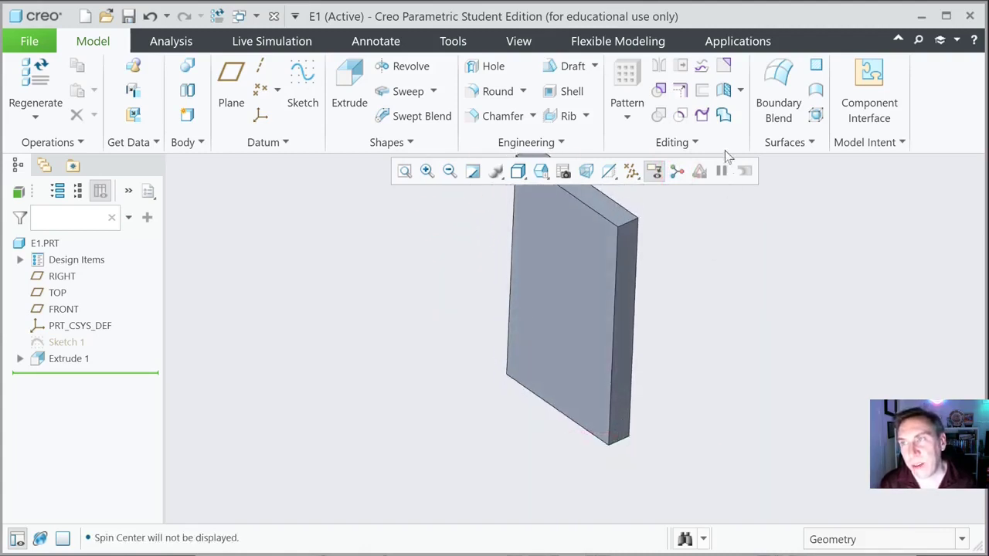
pyautogui.click(676, 171)
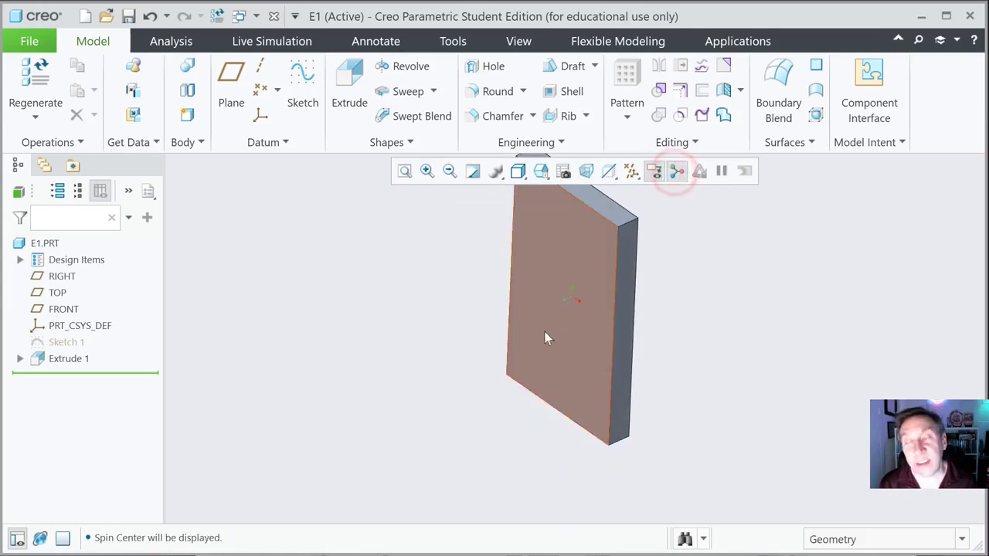
# Step: Rotate the plate about its spin center and return it to the default orientation
pyautogui.moveTo(580, 283); pyautogui.dragTo(645, 213, button='middle')
pyautogui.click(598, 213)
pyautogui.click(635, 210)
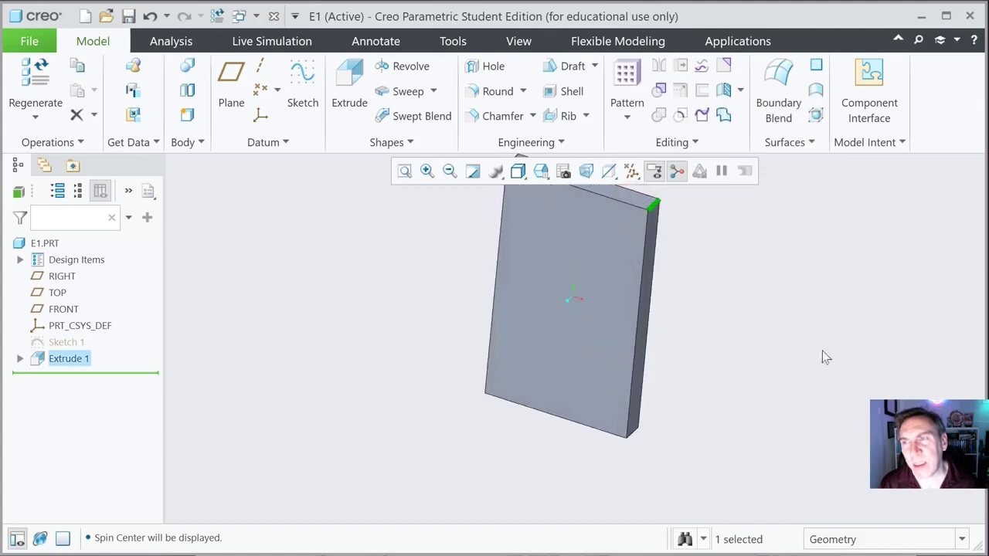
pyautogui.click(821, 348)
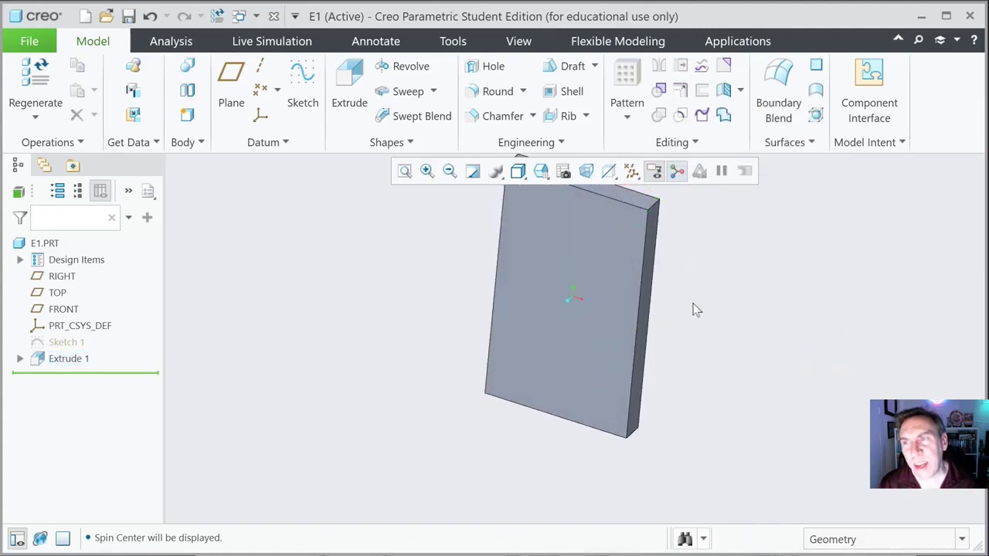
pyautogui.moveTo(690, 309); pyautogui.dragTo(697, 286, button='middle')
pyautogui.scroll(2, 718, 206)
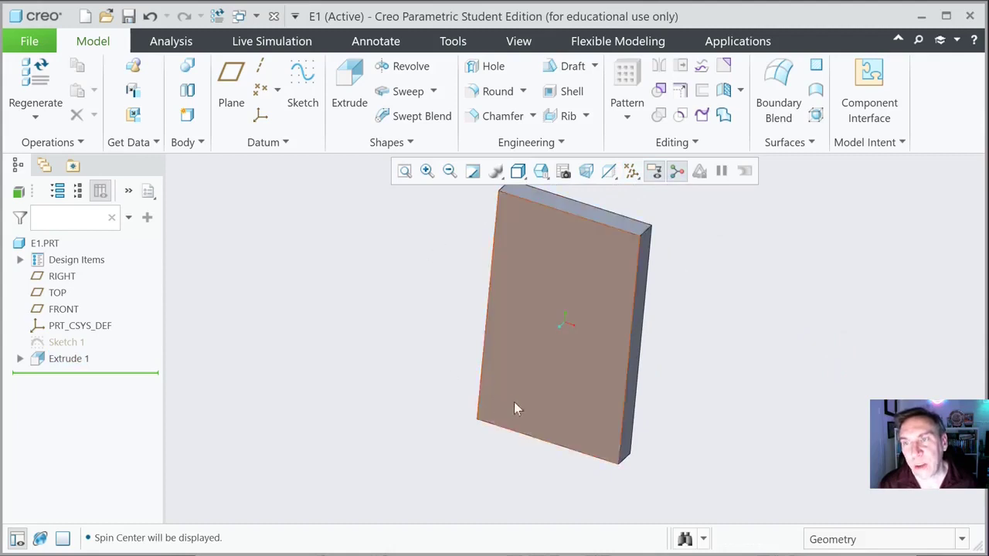
pyautogui.click(541, 177)
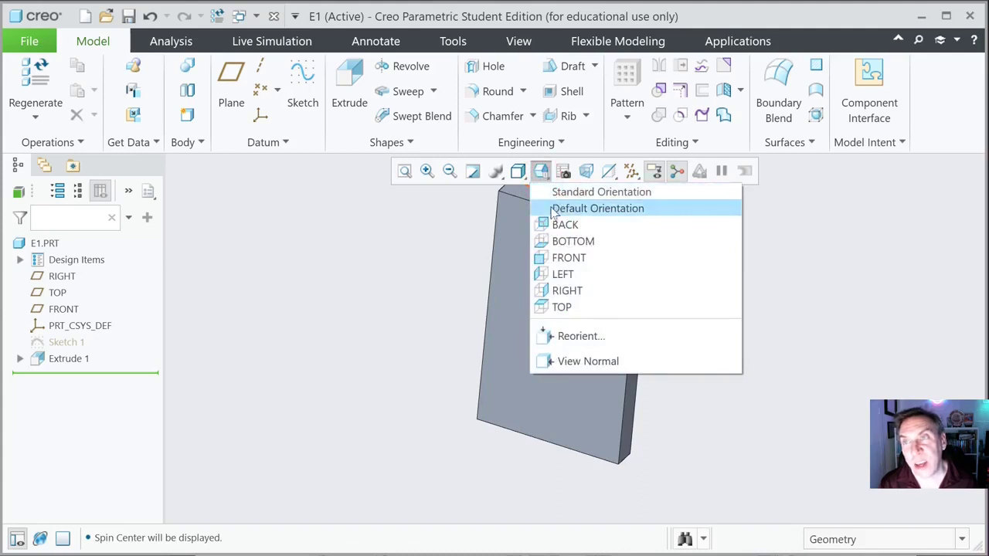
pyautogui.click(553, 209)
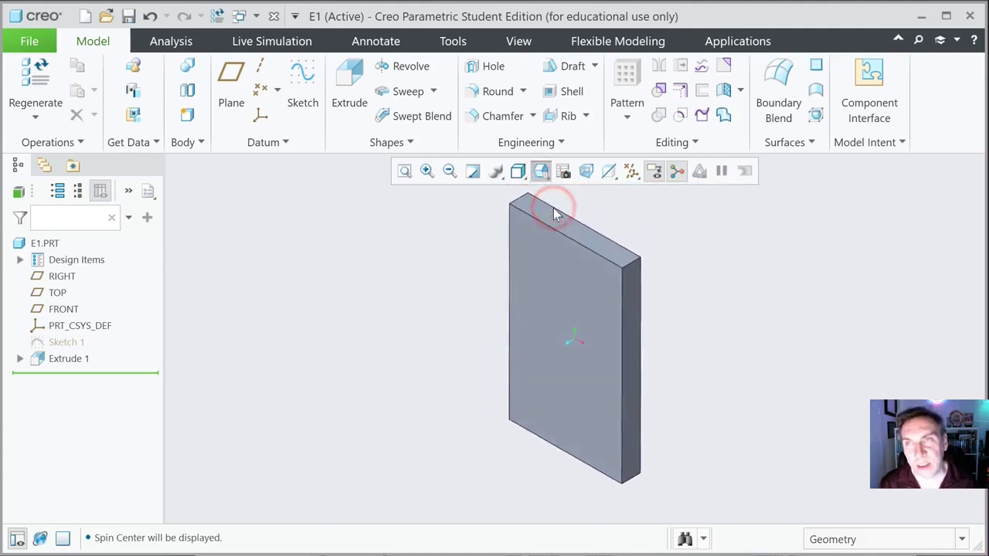
# Step: Select the plate's front face and inspect the sketch nested under Extrude 1 in the model tree
pyautogui.click(560, 409)
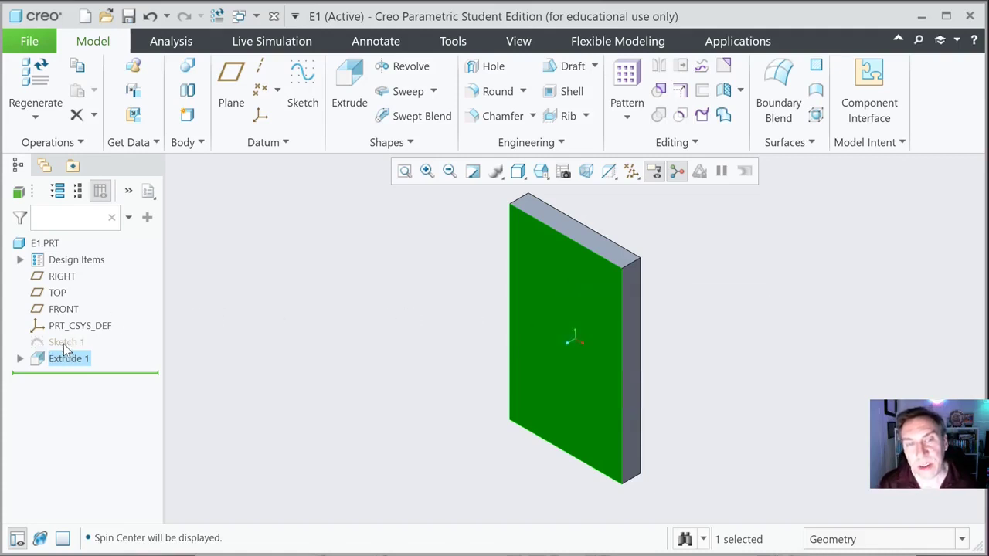
pyautogui.click(17, 360)
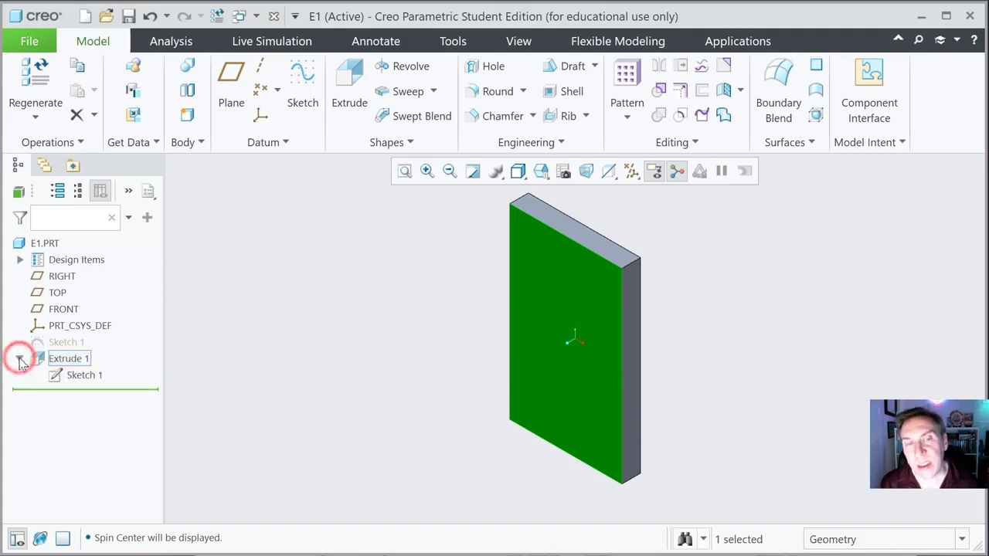
pyautogui.click(19, 358)
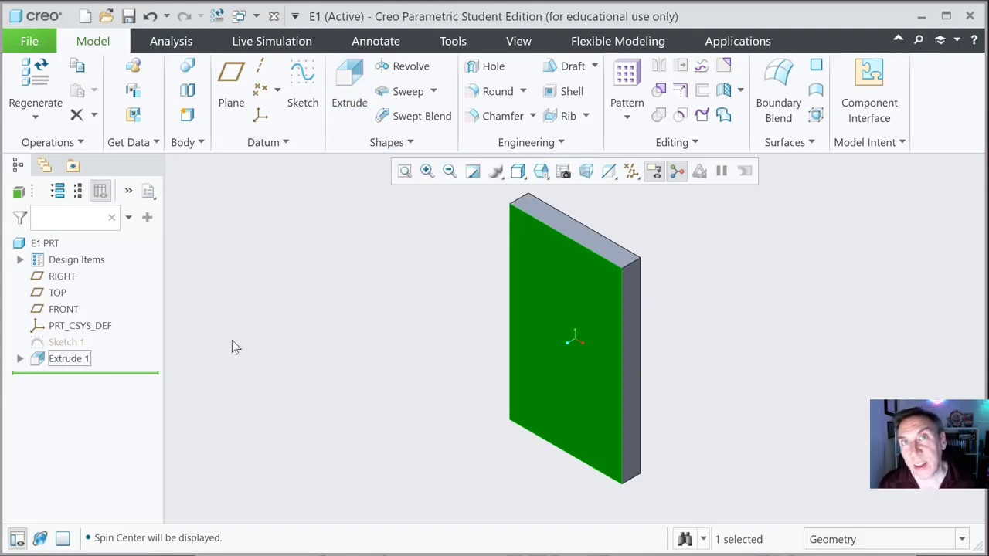
# Step: Start an Extrude on the plate's front face and sketch a full-width rectangle from its lower-left corner to its right edge
pyautogui.click(599, 400)
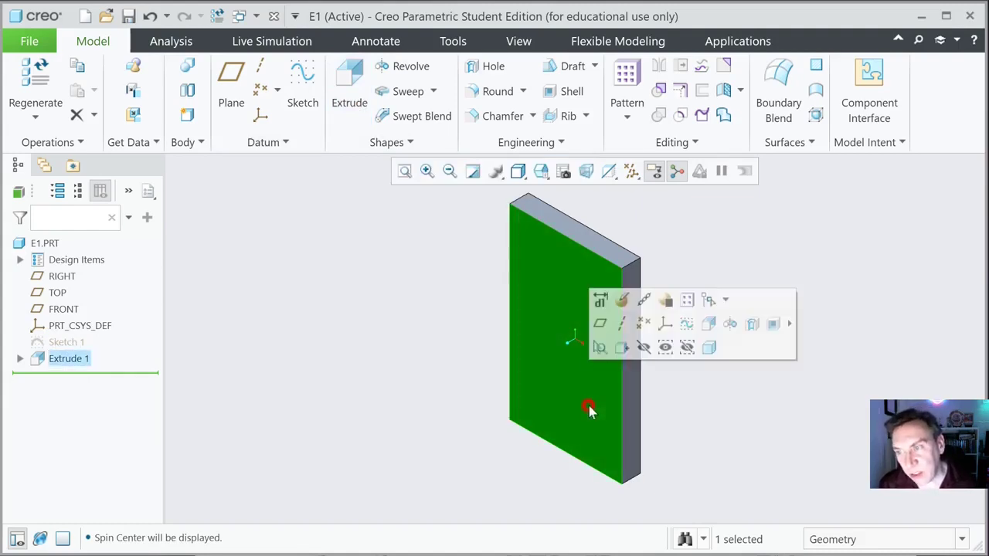
pyautogui.click(708, 324)
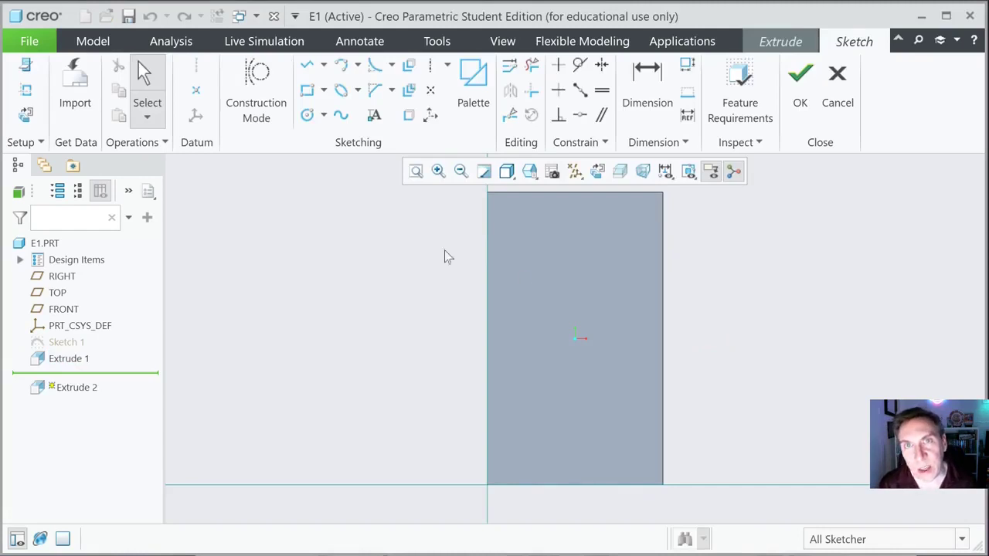
pyautogui.click(307, 91)
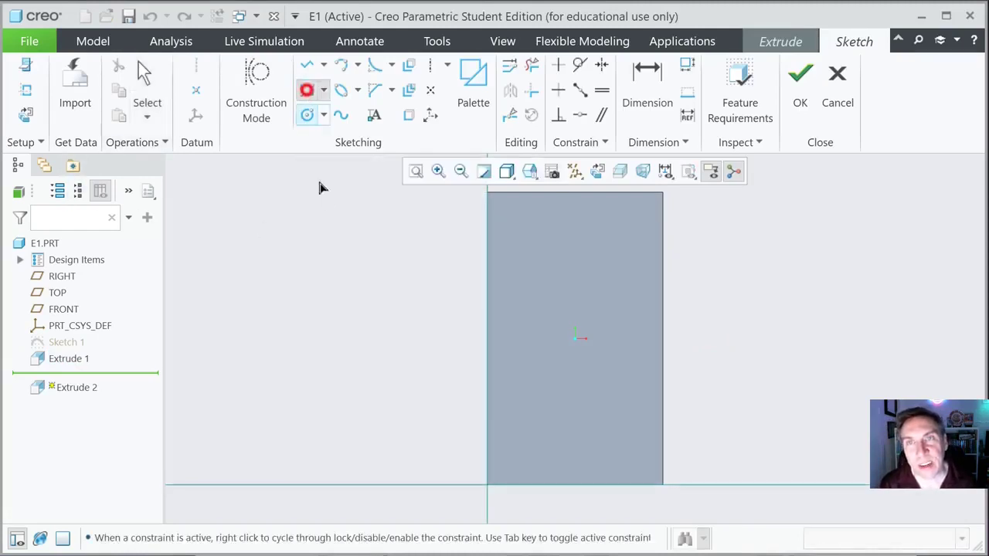
pyautogui.click(487, 485)
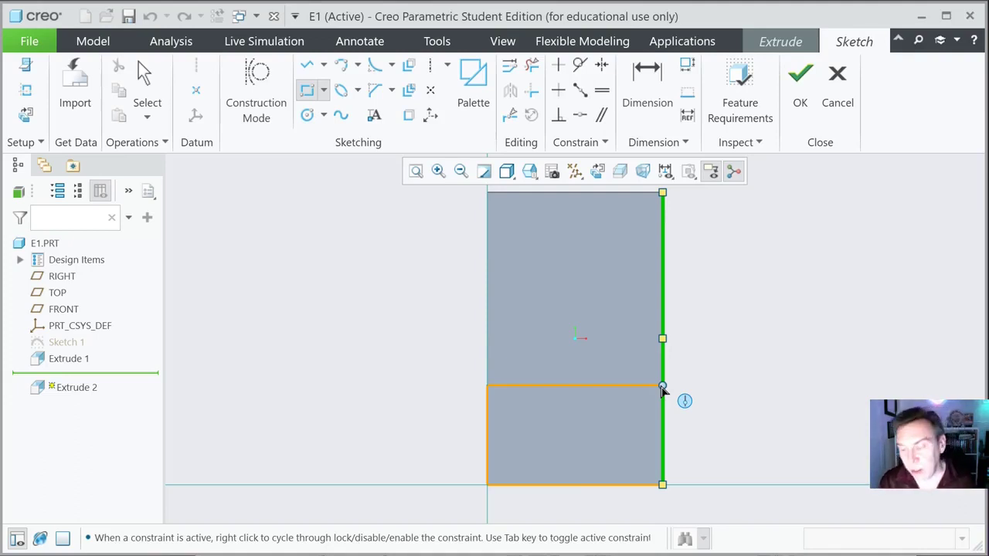
pyautogui.moveTo(661, 389)
pyautogui.mouseDown()
pyautogui.moveTo(663, 340)
pyautogui.moveTo(659, 399)
pyautogui.moveTo(663, 392)
pyautogui.mouseUp()
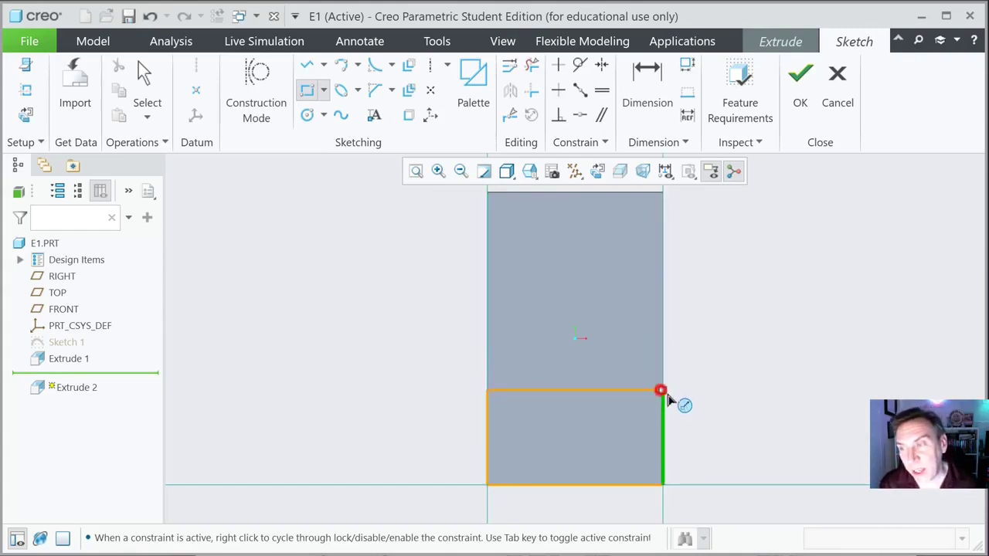
# Step: Set the height of the sketched rectangle on the plate's front face to 1.5 and finish the sketch
pyautogui.middleClick(744, 344)
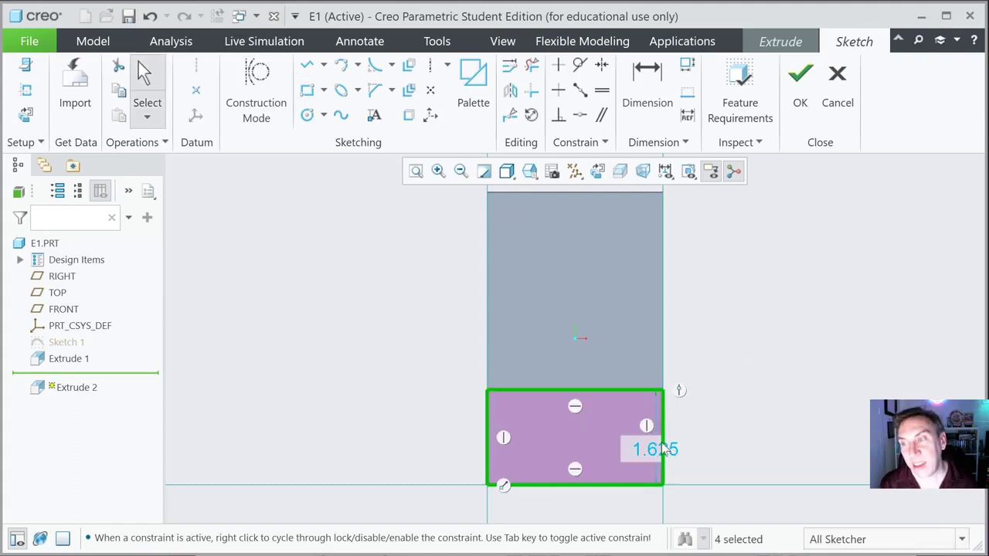
pyautogui.moveTo(651, 459); pyautogui.dragTo(714, 452)
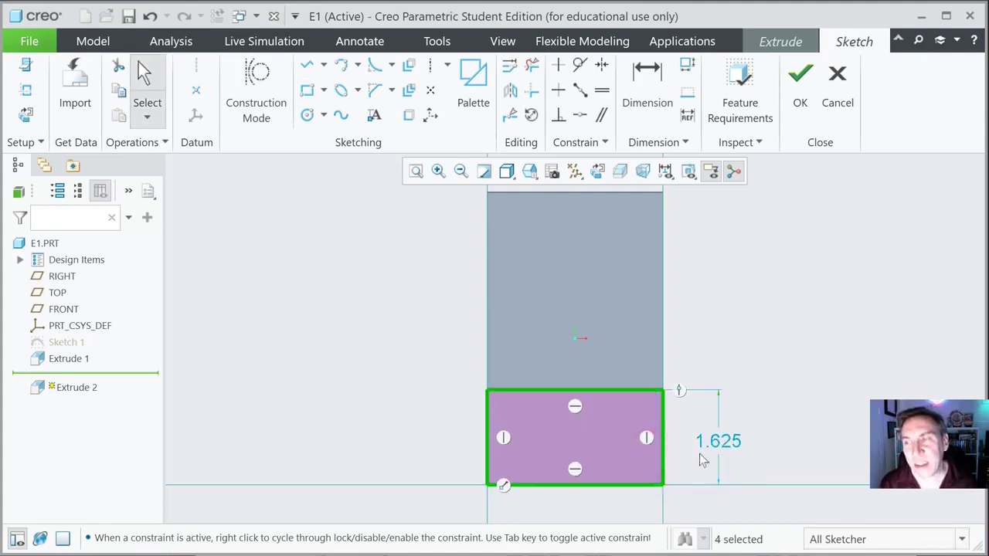
pyautogui.scroll(1, 558, 425)
pyautogui.scroll(-2, 558, 421)
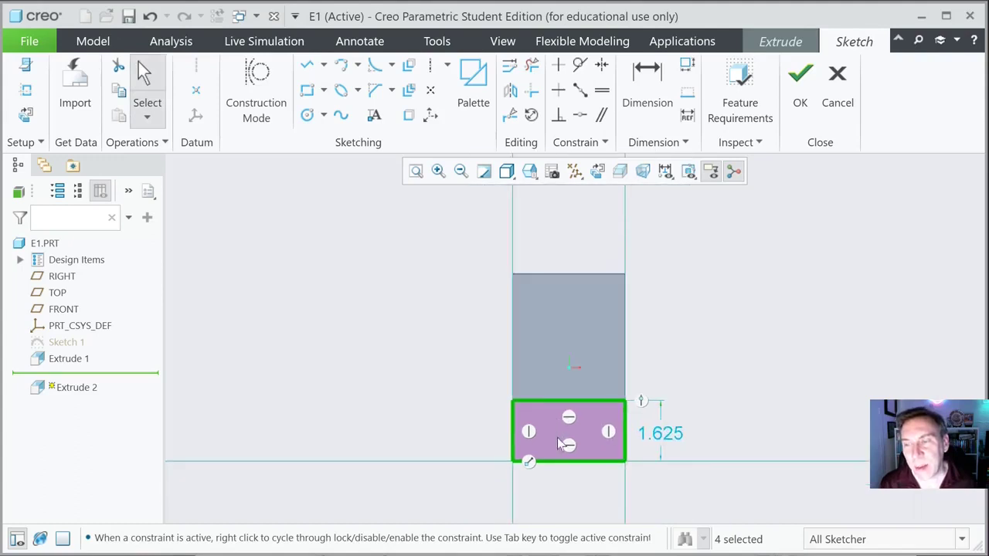
pyautogui.scroll(1, 588, 405)
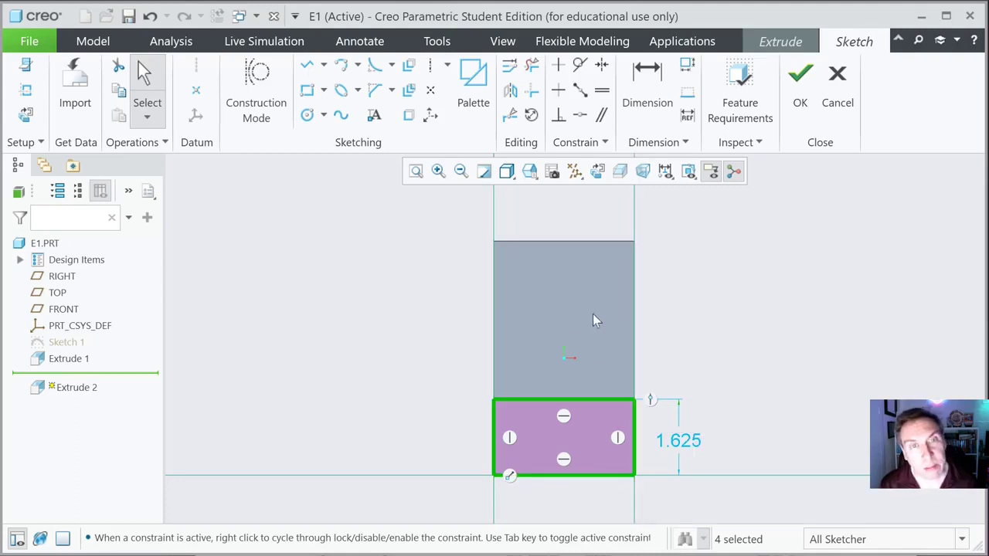
pyautogui.click(688, 442)
pyautogui.doubleClick(687, 441)
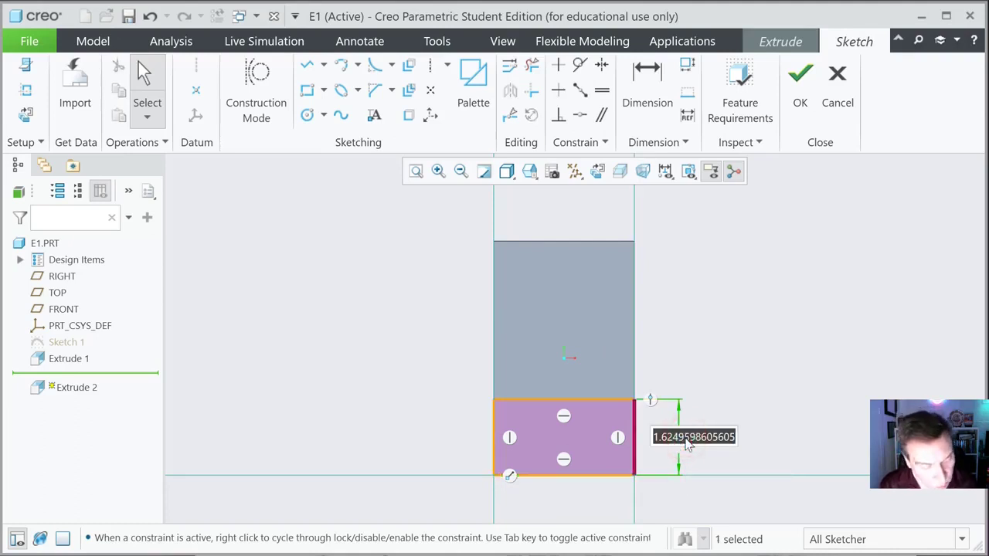
pyautogui.write('1.5')
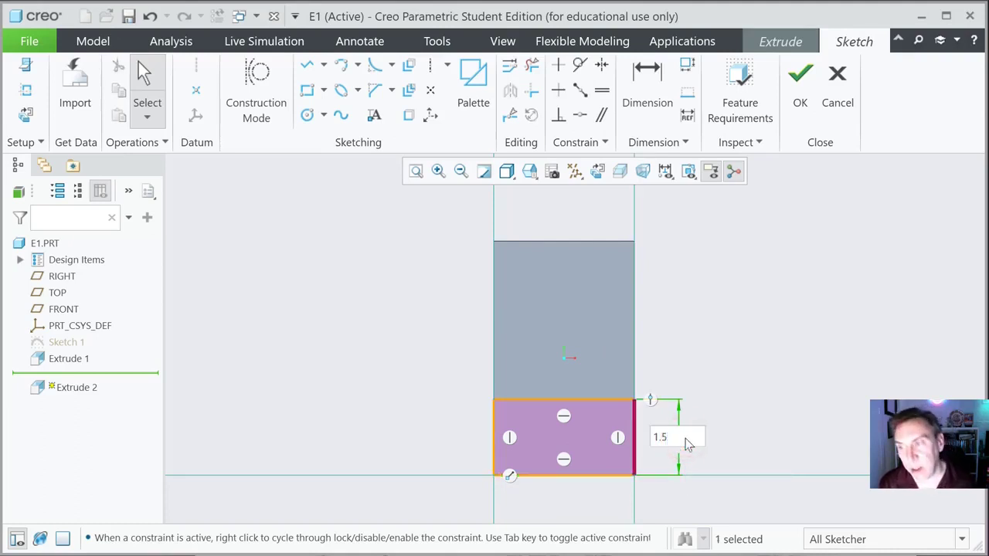
pyautogui.press('Return')
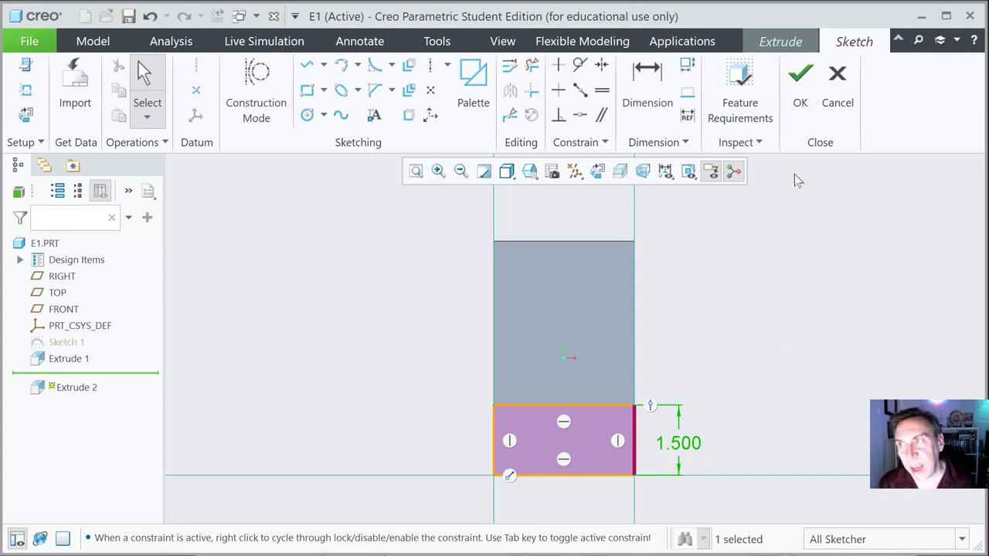
pyautogui.click(800, 103)
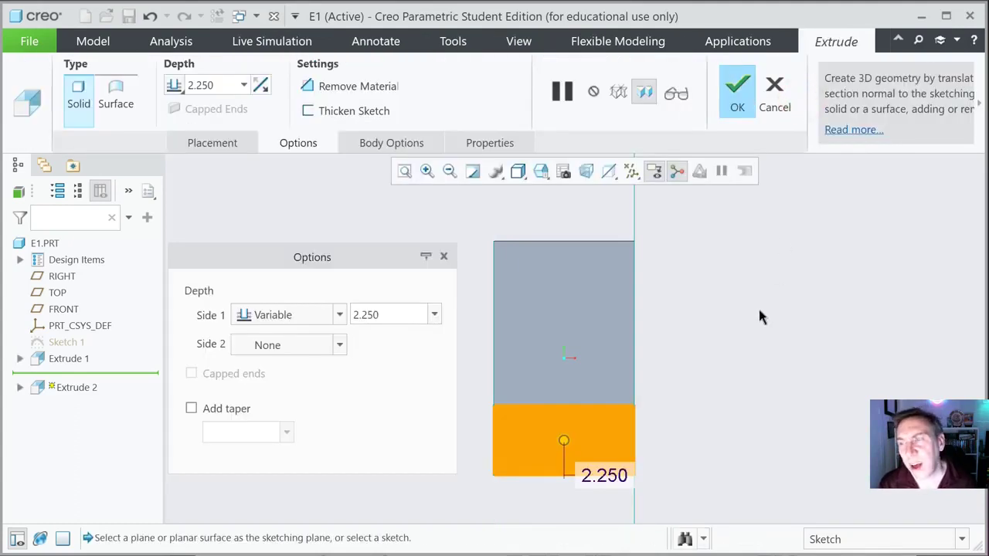
# Step: Set the depth of the rectangle's extrusion to 0.5 as a solid and complete the feature
pyautogui.moveTo(737, 286); pyautogui.dragTo(699, 318, button='middle')
pyautogui.moveTo(679, 421); pyautogui.dragTo(615, 415, button='middle')
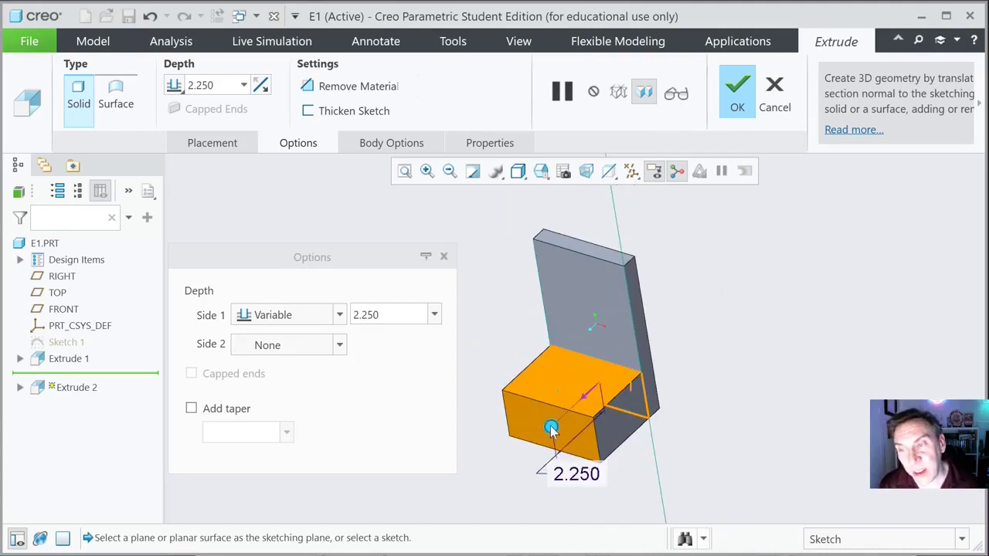
pyautogui.moveTo(551, 430); pyautogui.dragTo(606, 420)
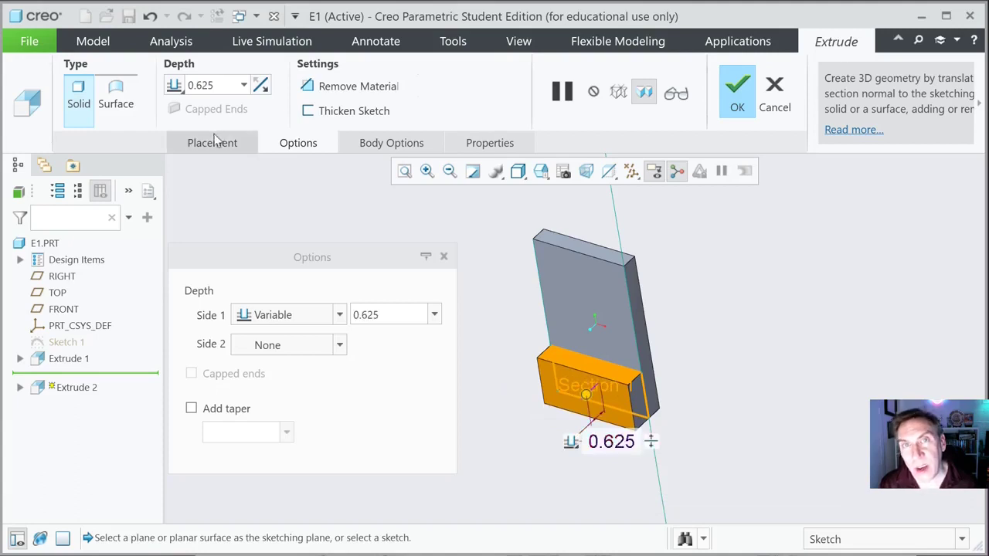
pyautogui.click(214, 82)
pyautogui.doubleClick(214, 83)
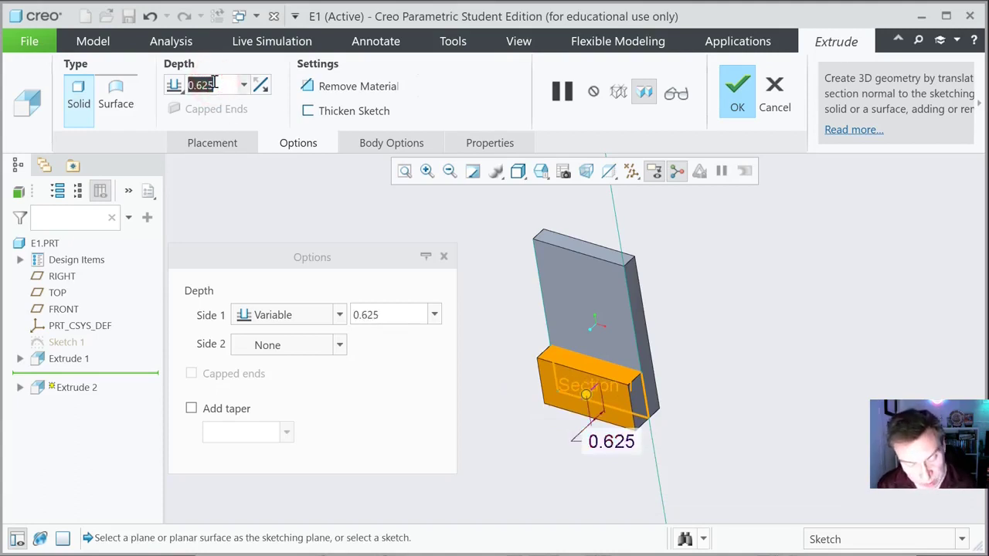
pyautogui.press('BackSpace')
pyautogui.write('.5')
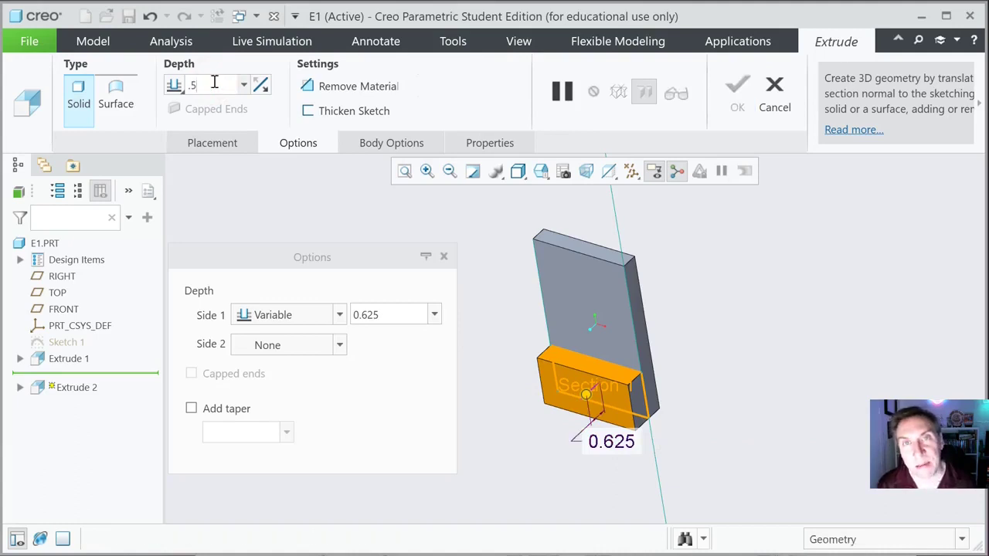
pyautogui.press('Return')
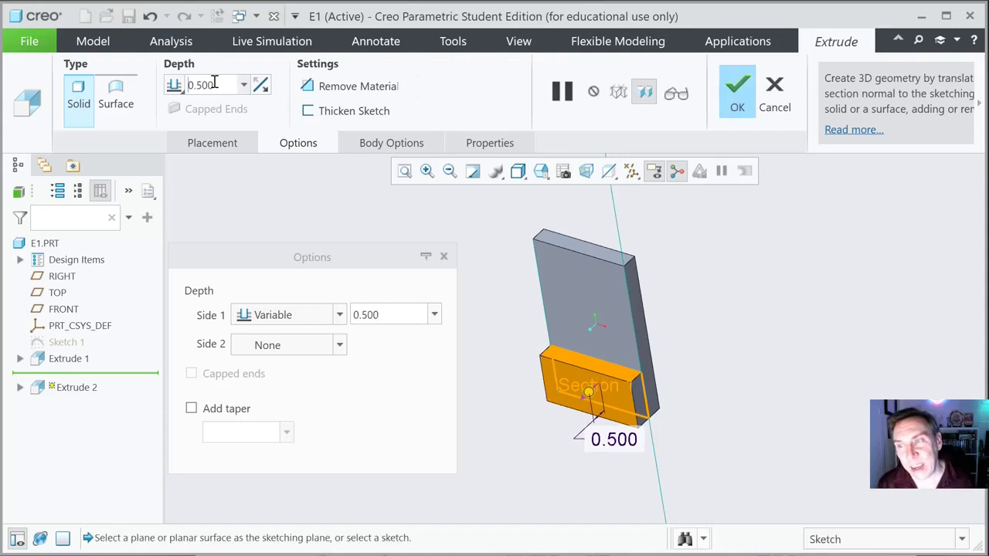
pyautogui.click(738, 96)
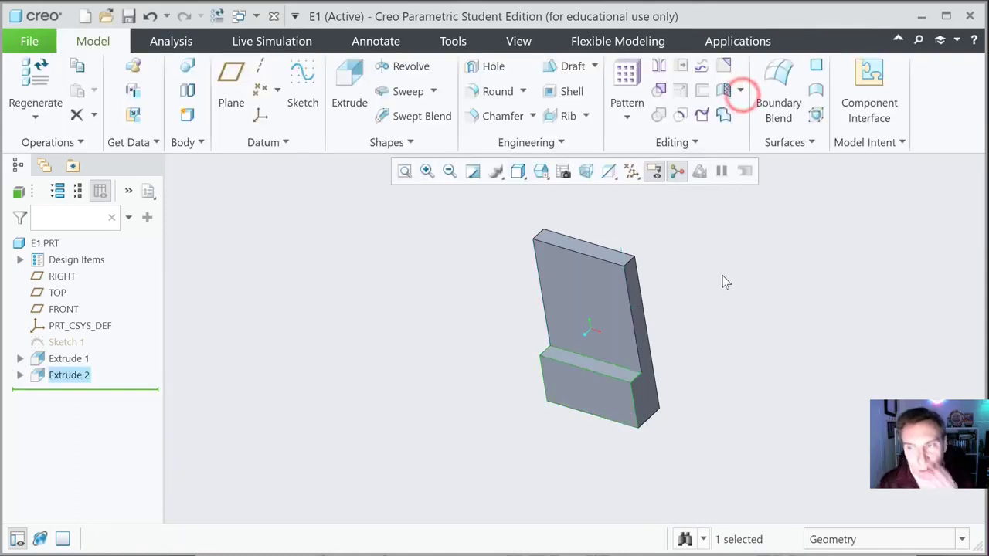
pyautogui.click(716, 316)
# Step: Start an Extrude on the plate's front face above the step and sketch a center-and-point circle about 0.76 in diameter near its upper-left corner
pyautogui.moveTo(697, 371); pyautogui.dragTo(697, 366, button='middle')
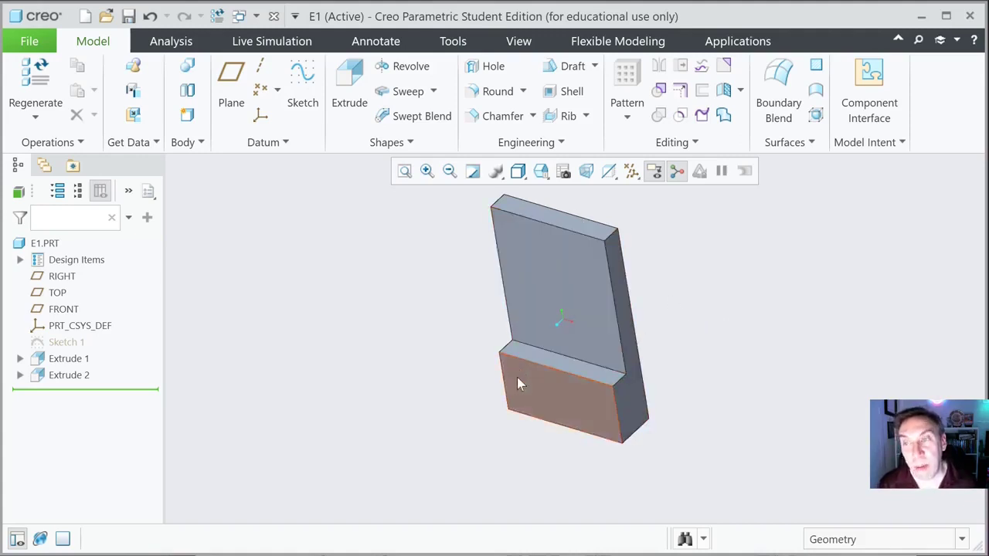
pyautogui.click(546, 286)
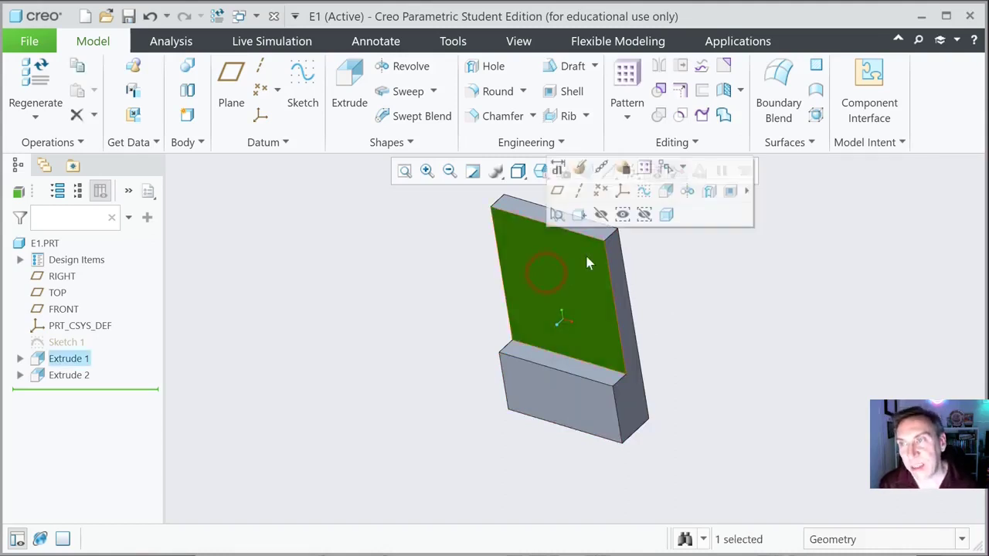
pyautogui.click(665, 193)
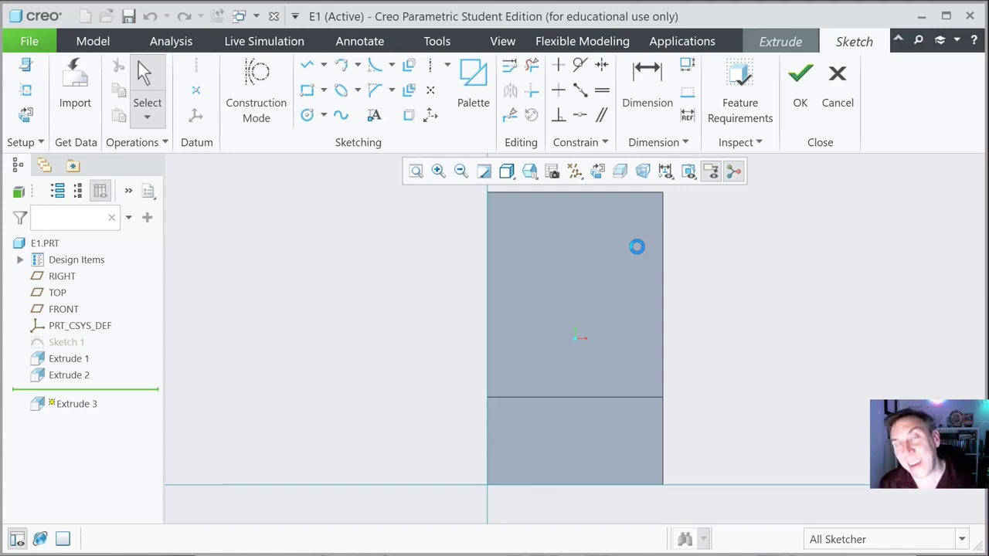
pyautogui.click(324, 116)
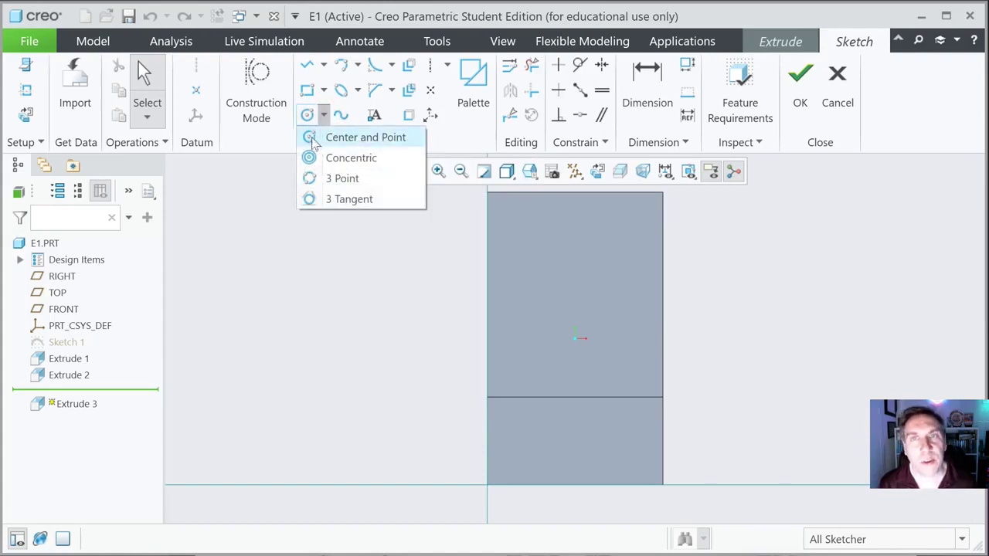
pyautogui.click(313, 139)
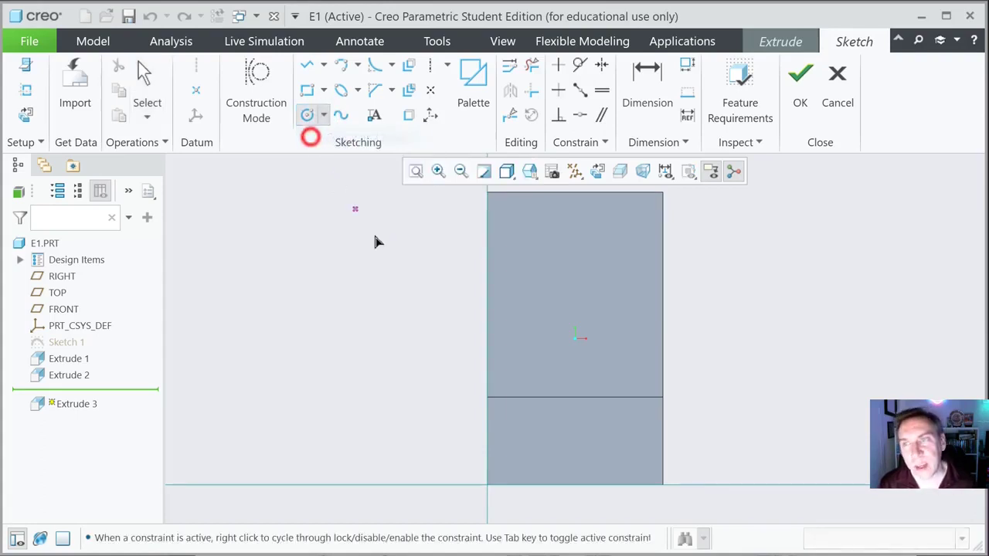
pyautogui.click(536, 254)
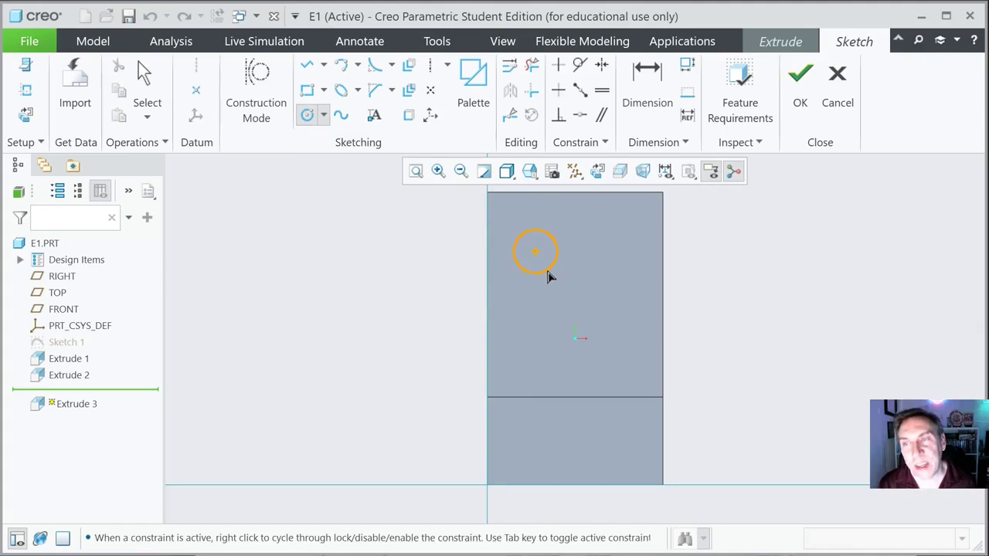
pyautogui.click(547, 272)
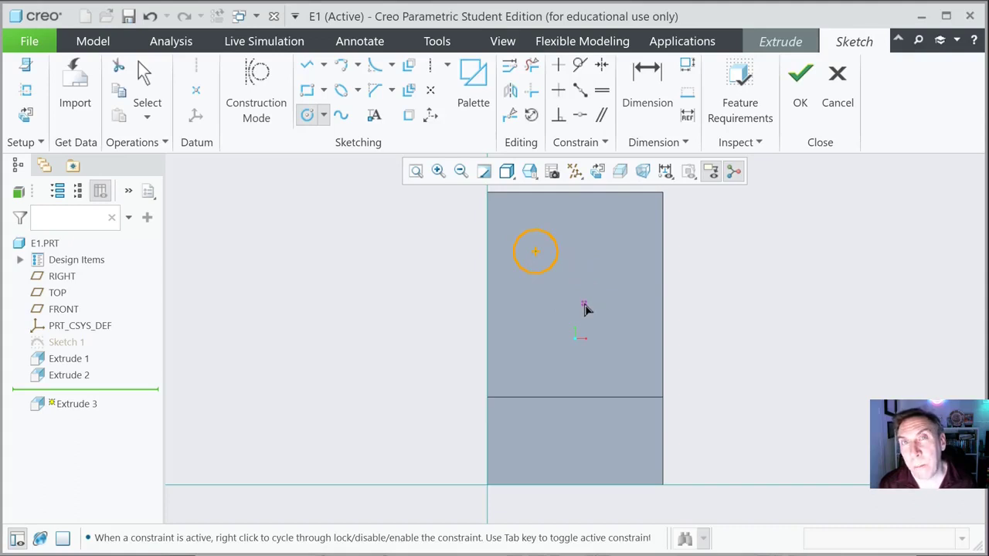
pyautogui.middleClick(585, 309)
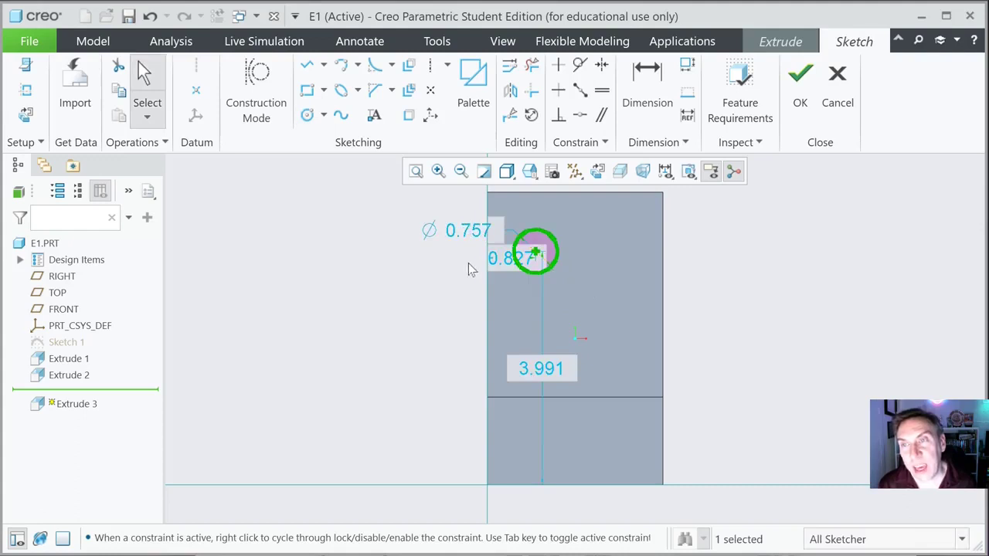
# Step: Move the circle's diameter dimension clear of the plate and set the diameter to 0.75
pyautogui.scroll(-2, 467, 234)
pyautogui.moveTo(463, 235)
pyautogui.mouseDown()
pyautogui.moveTo(457, 192)
pyautogui.moveTo(475, 197)
pyautogui.moveTo(390, 192)
pyautogui.moveTo(435, 195)
pyautogui.mouseUp()
pyautogui.doubleClick(435, 195)
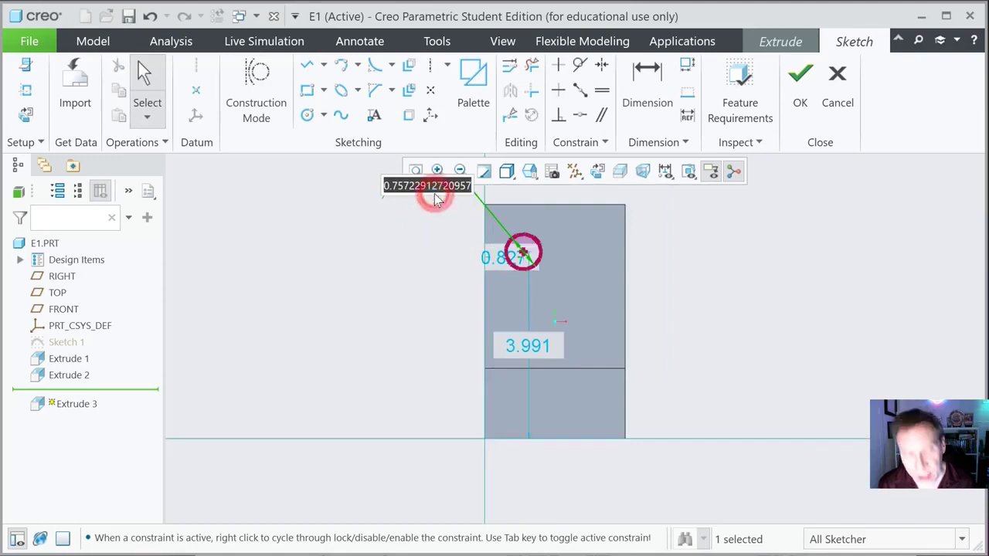
pyautogui.write('.75')
pyautogui.press('Return')
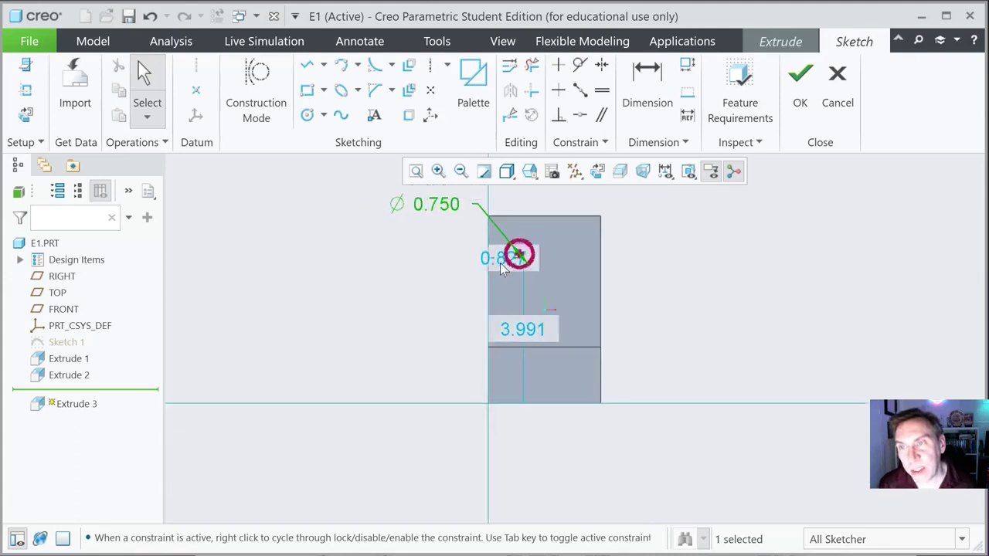
# Step: Move the circle's horizontal dimension above the plate and set the center's distance from the left edge to 1
pyautogui.moveTo(506, 259)
pyautogui.mouseDown()
pyautogui.moveTo(548, 193)
pyautogui.moveTo(528, 217)
pyautogui.moveTo(548, 207)
pyautogui.moveTo(539, 211)
pyautogui.mouseUp()
pyautogui.click(550, 208)
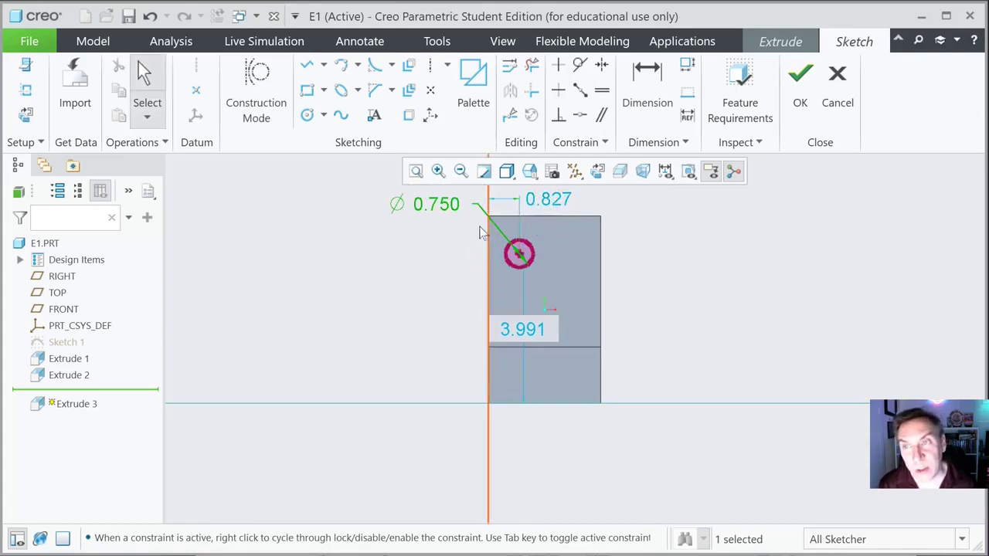
pyautogui.doubleClick(545, 200)
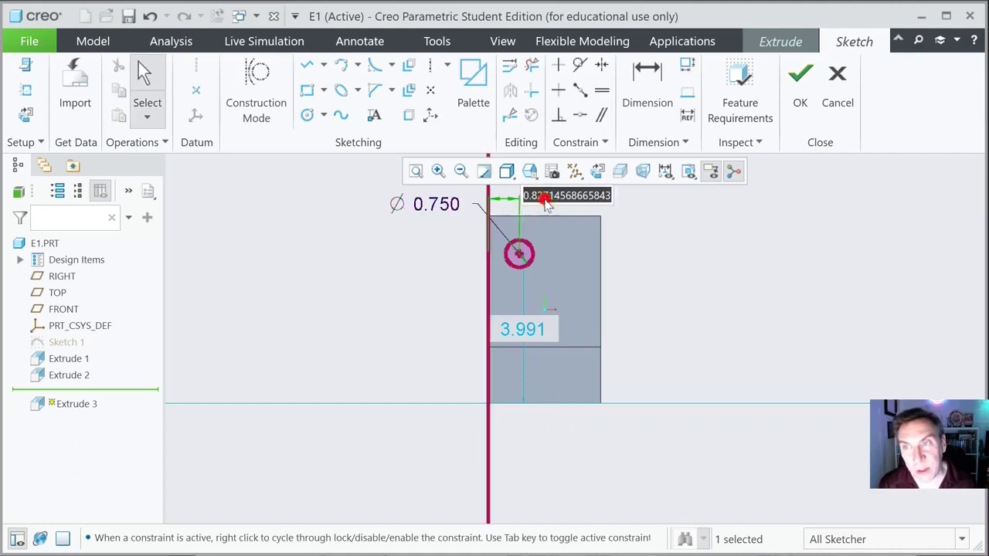
pyautogui.write('1')
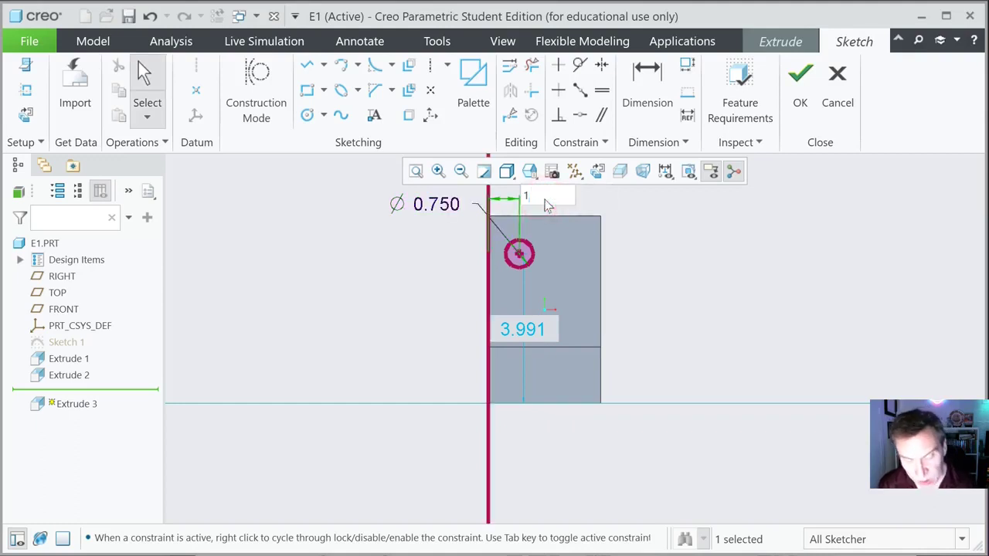
pyautogui.press('Return')
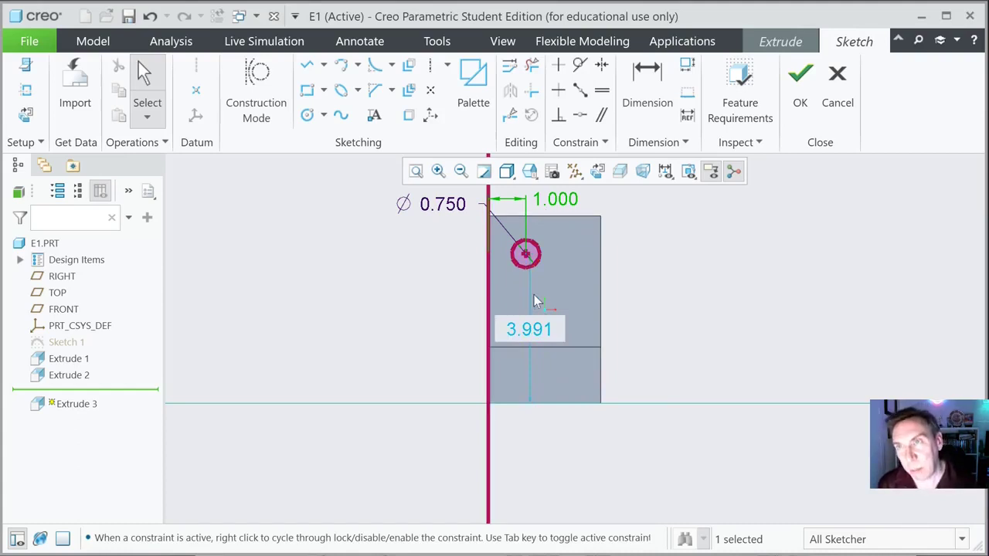
# Step: Dimension the circle's center 1 below the plate's top edge and finish the sketch
pyautogui.click(647, 91)
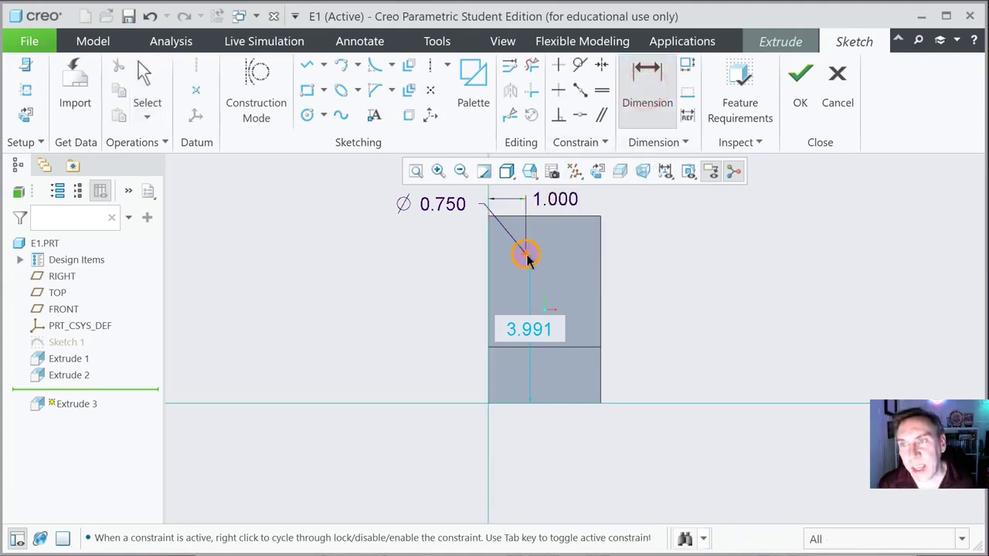
pyautogui.click(526, 255)
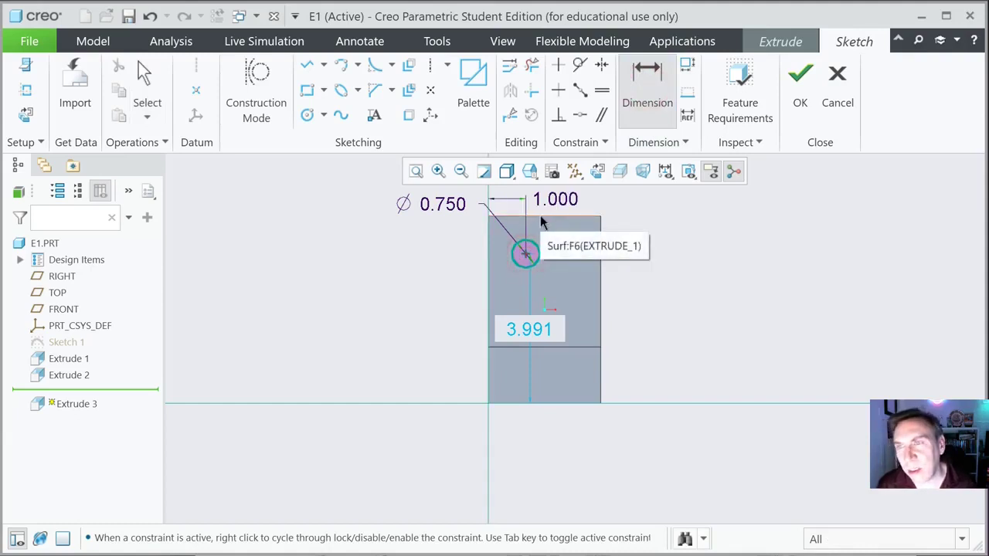
pyautogui.rightClick(452, 236)
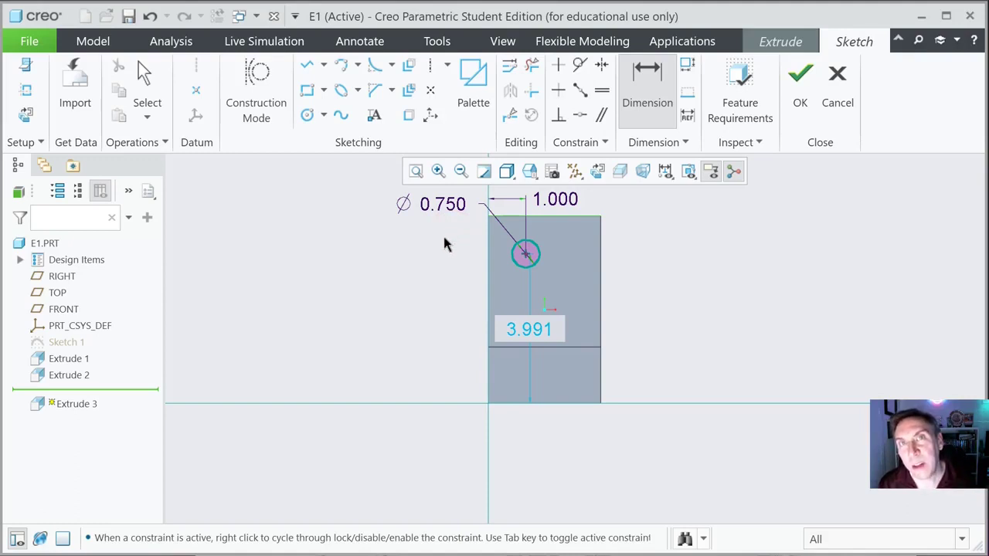
pyautogui.middleClick(448, 245)
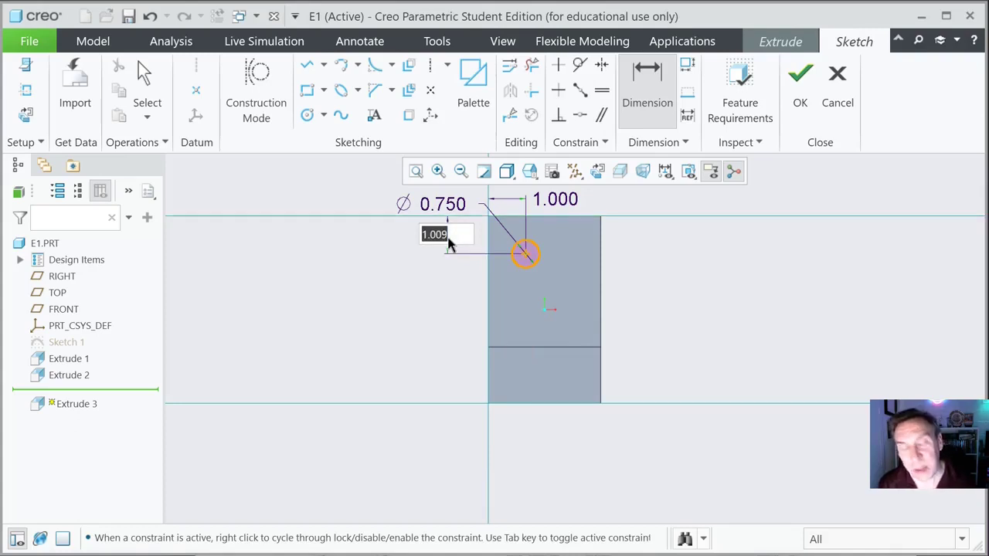
pyautogui.write('1')
pyautogui.press('Return')
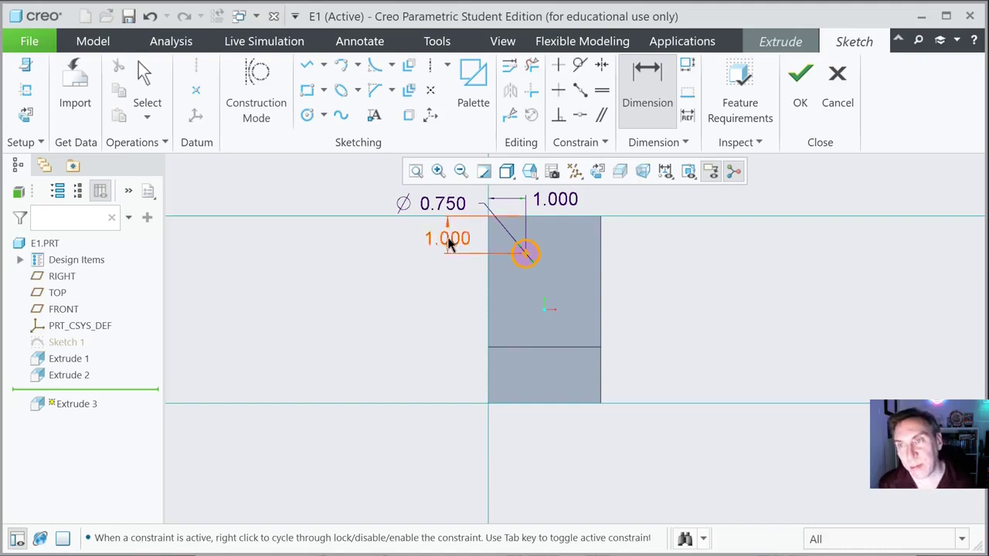
pyautogui.click(433, 290)
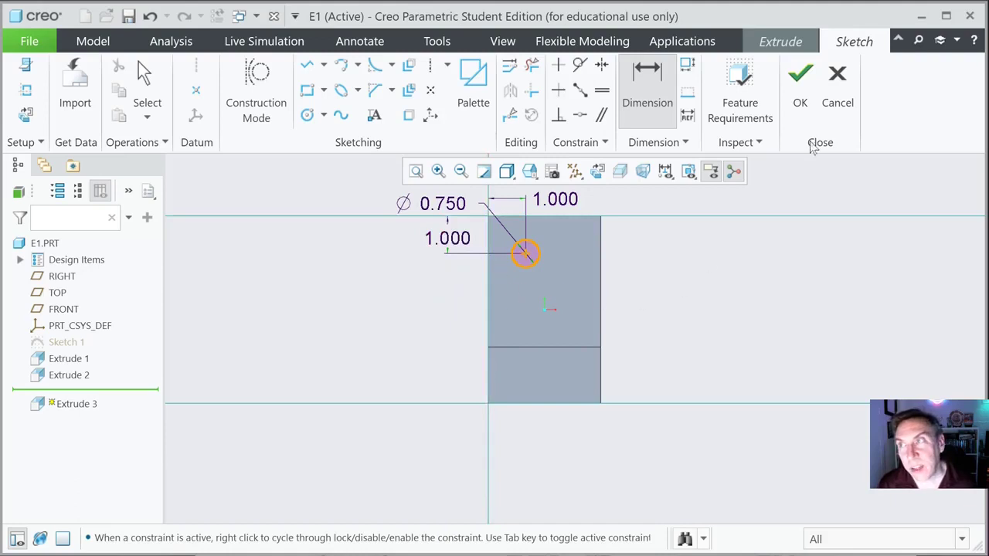
pyautogui.click(799, 81)
pyautogui.moveTo(681, 301); pyautogui.dragTo(655, 325, button='middle')
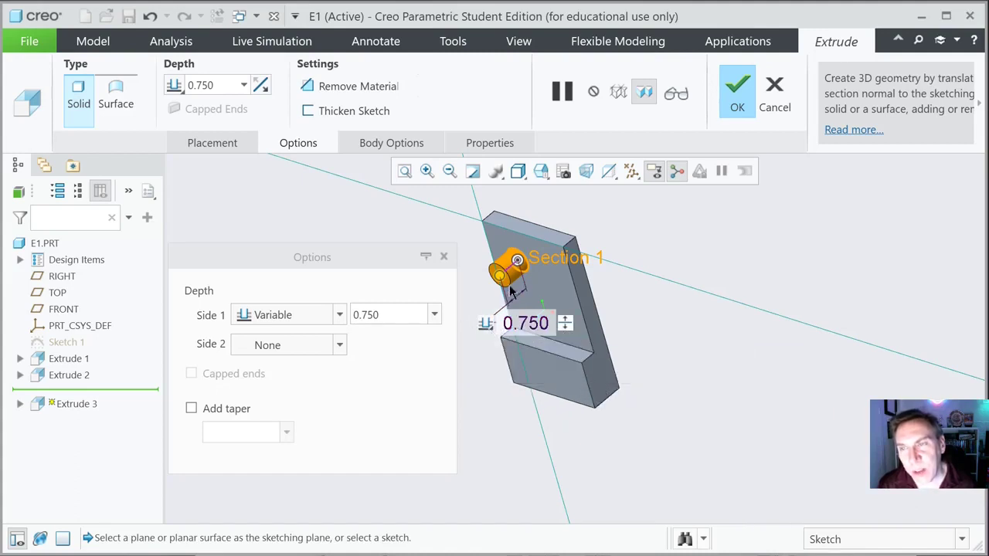
# Step: Turn the circular extrusion into a material-removing cut into the plate and set its Side 1 depth to Through All
pyautogui.scroll(4, 547, 255)
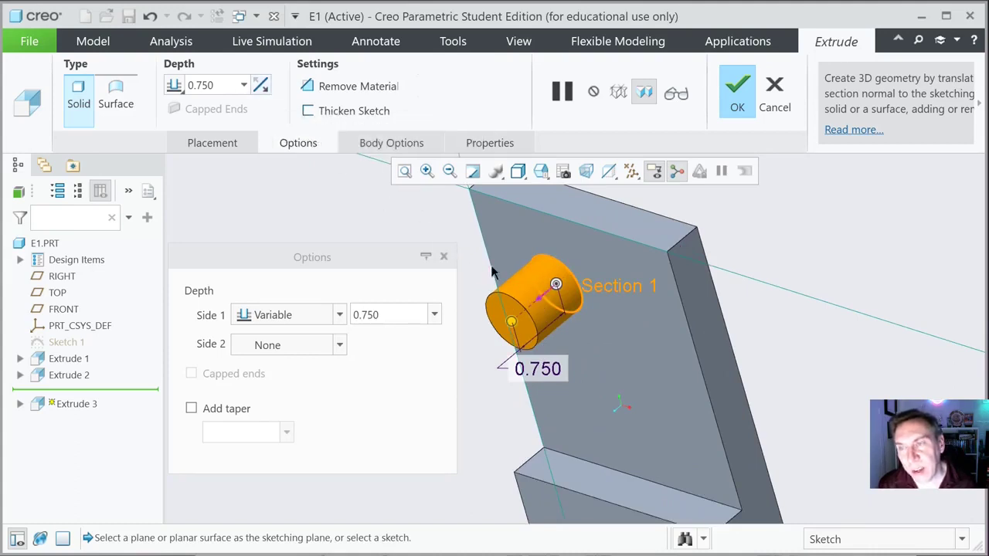
pyautogui.click(538, 304)
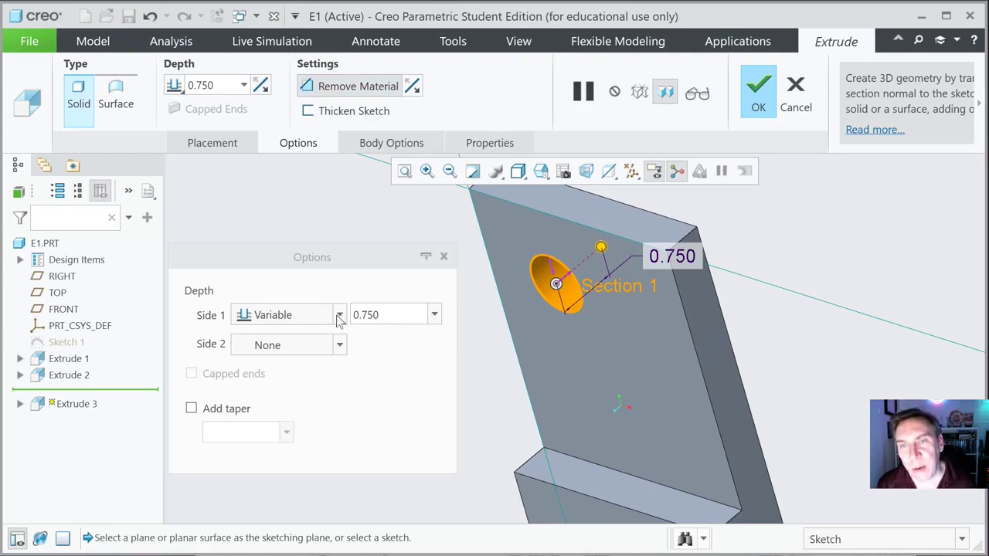
pyautogui.click(175, 86)
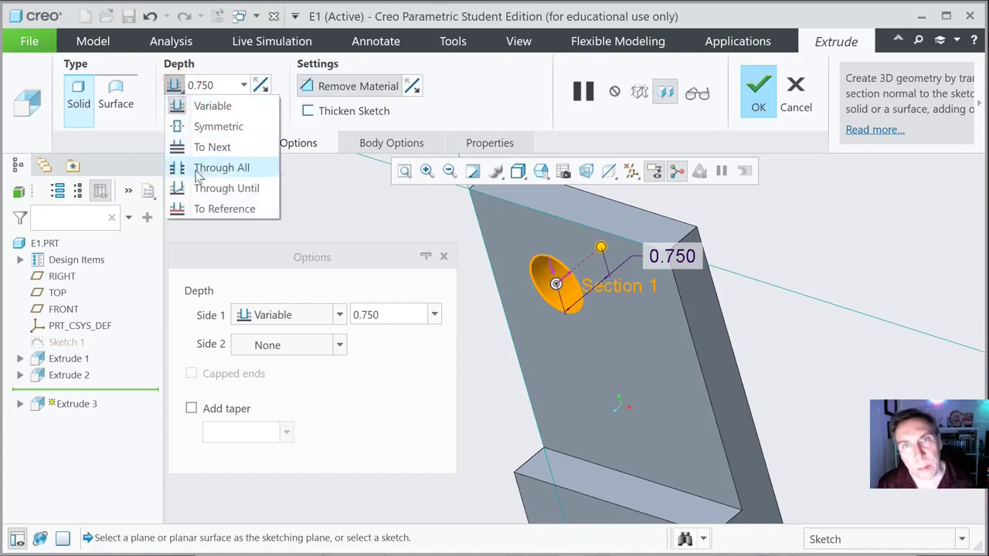
pyautogui.click(335, 285)
pyautogui.click(338, 313)
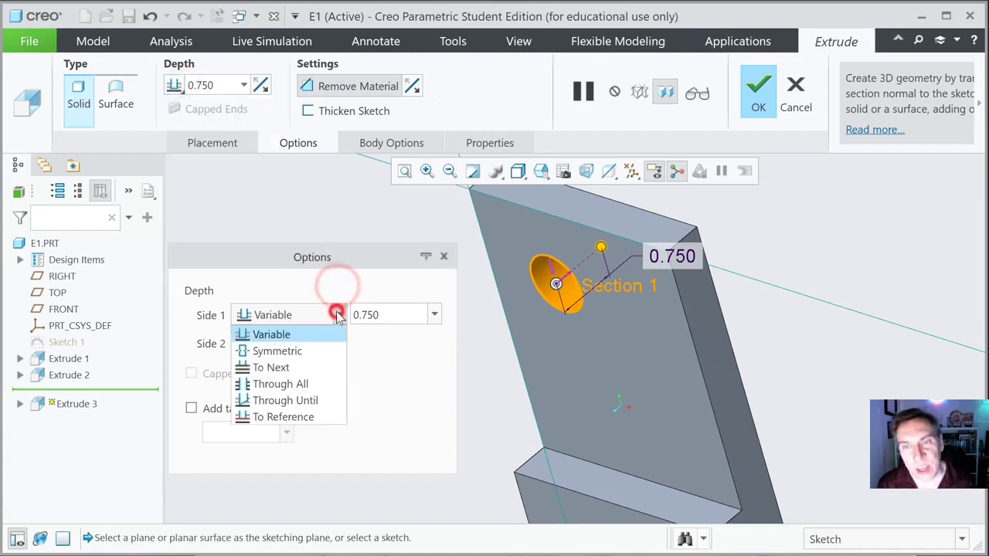
pyautogui.click(278, 383)
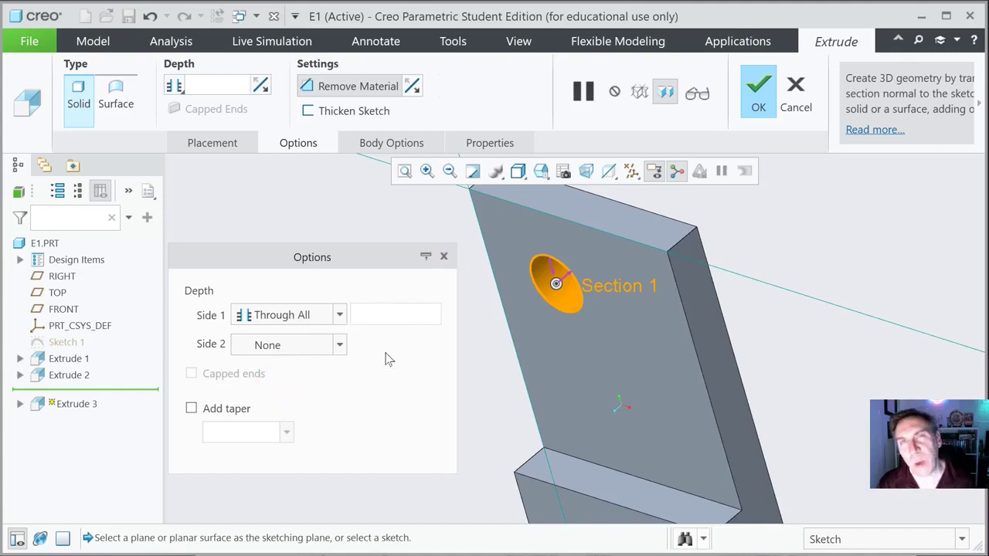
# Step: Check the hole from several angles, accept the through-all cut and return the model to its standard orientation
pyautogui.moveTo(762, 363)
pyautogui.mouseDown(button='middle')
pyautogui.moveTo(701, 357)
pyautogui.moveTo(755, 371)
pyautogui.mouseUp(button='middle')
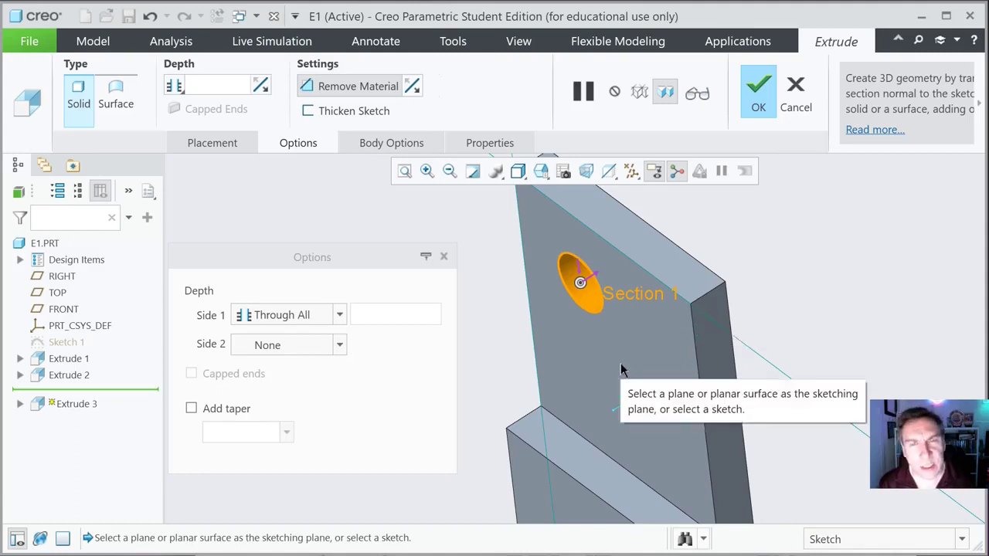
pyautogui.hotkey('ctrl', 'd')
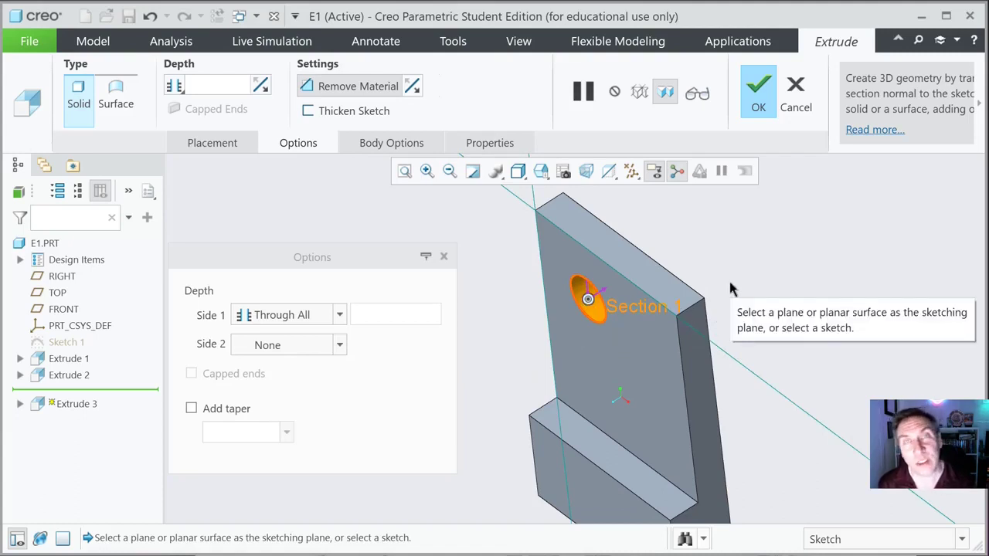
pyautogui.moveTo(510, 331); pyautogui.dragTo(552, 319, button='middle')
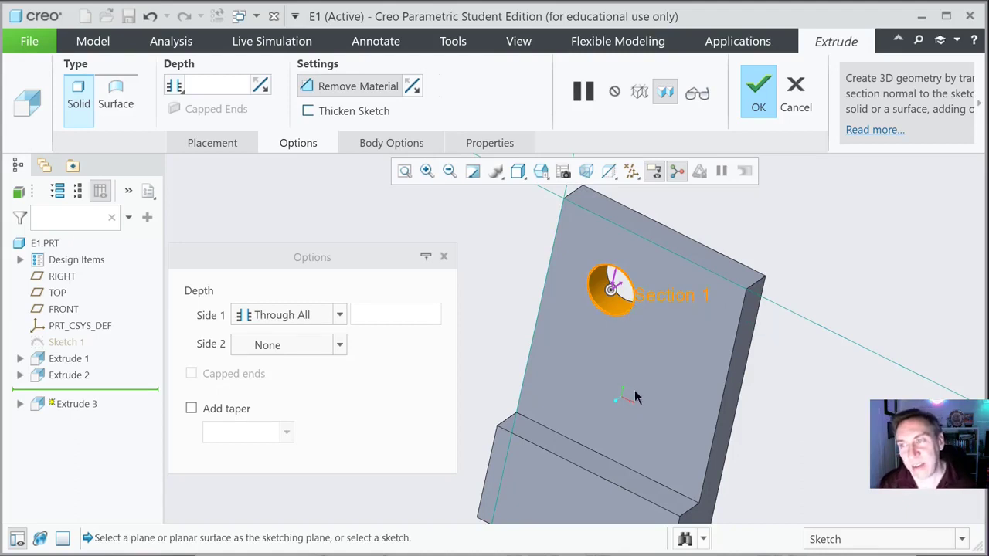
pyautogui.moveTo(770, 415); pyautogui.dragTo(759, 423, button='middle')
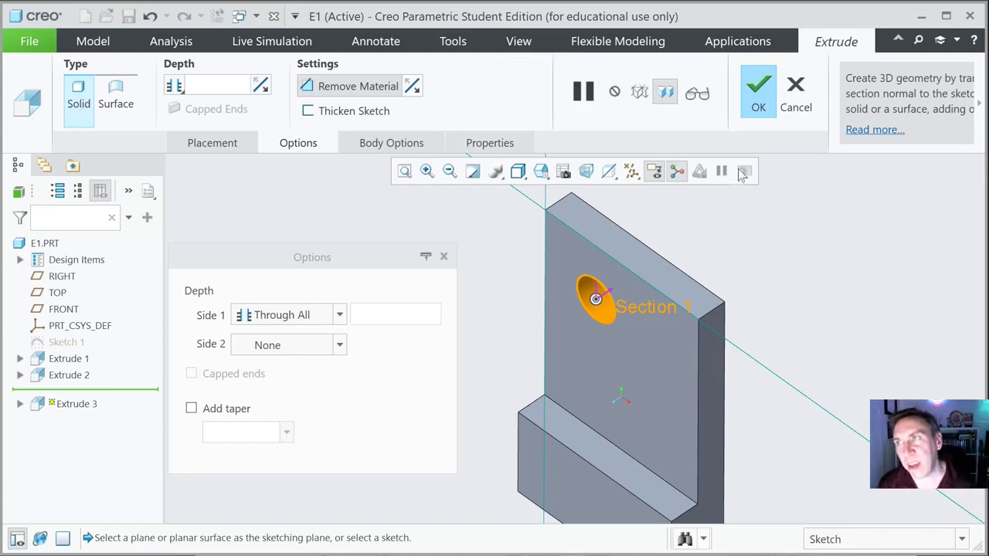
pyautogui.click(759, 100)
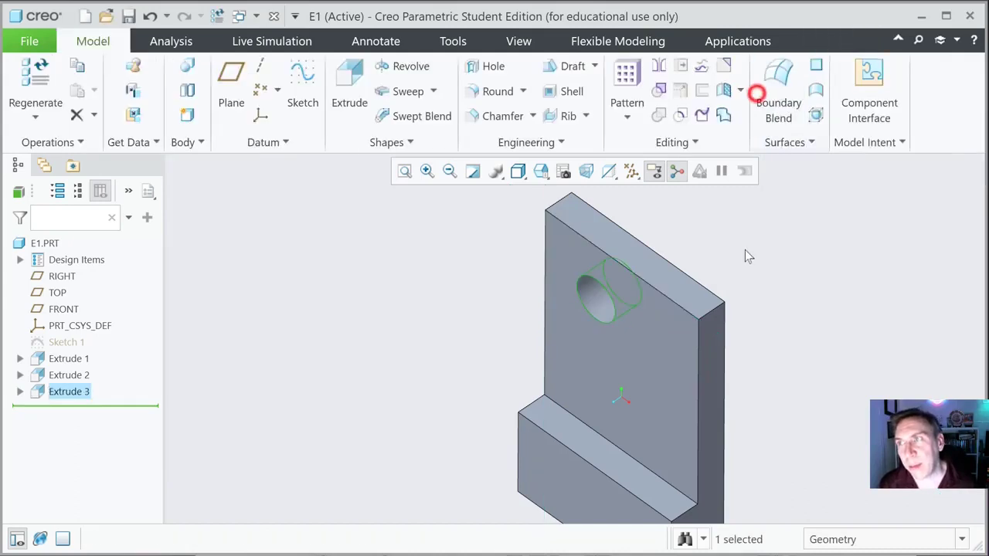
pyautogui.click(477, 300)
pyautogui.scroll(-2, 471, 324)
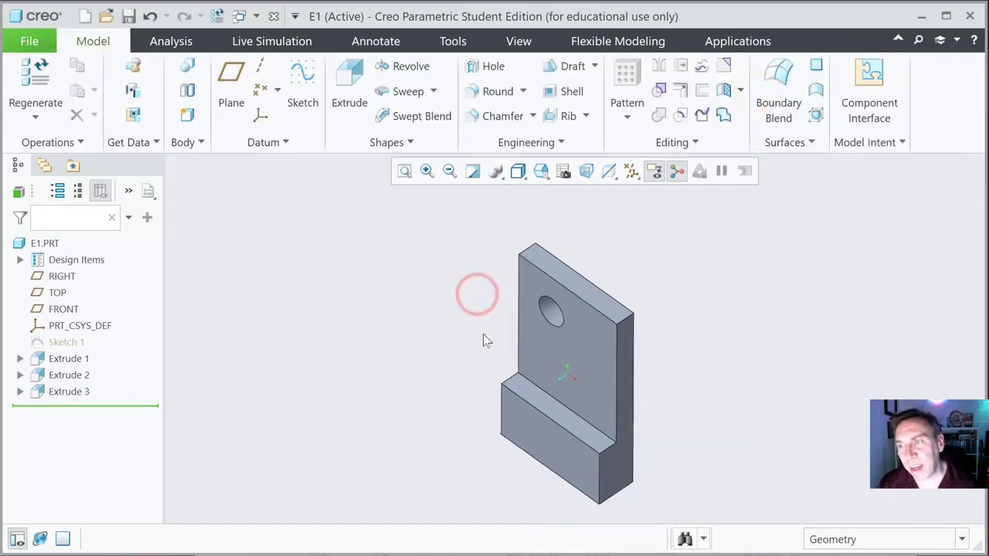
pyautogui.click(541, 172)
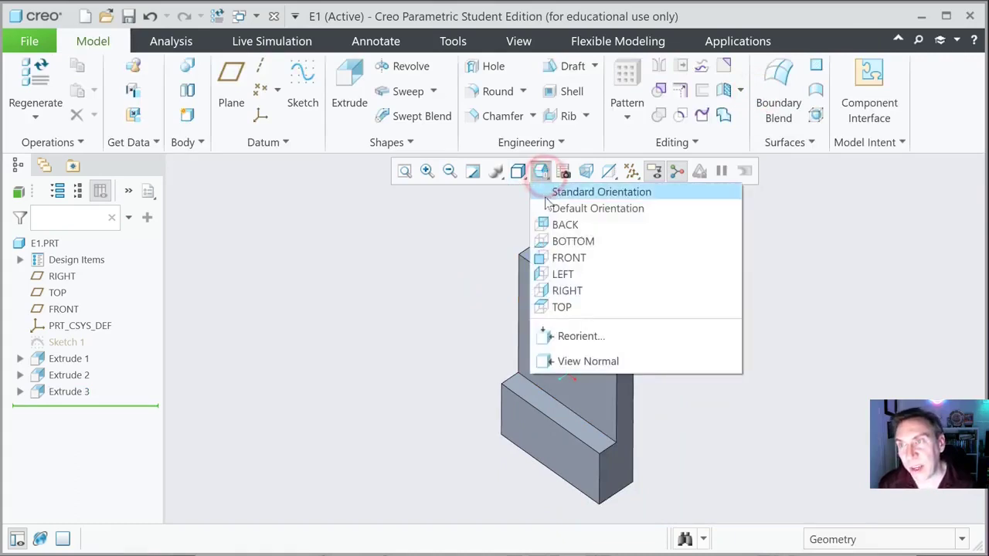
pyautogui.click(548, 191)
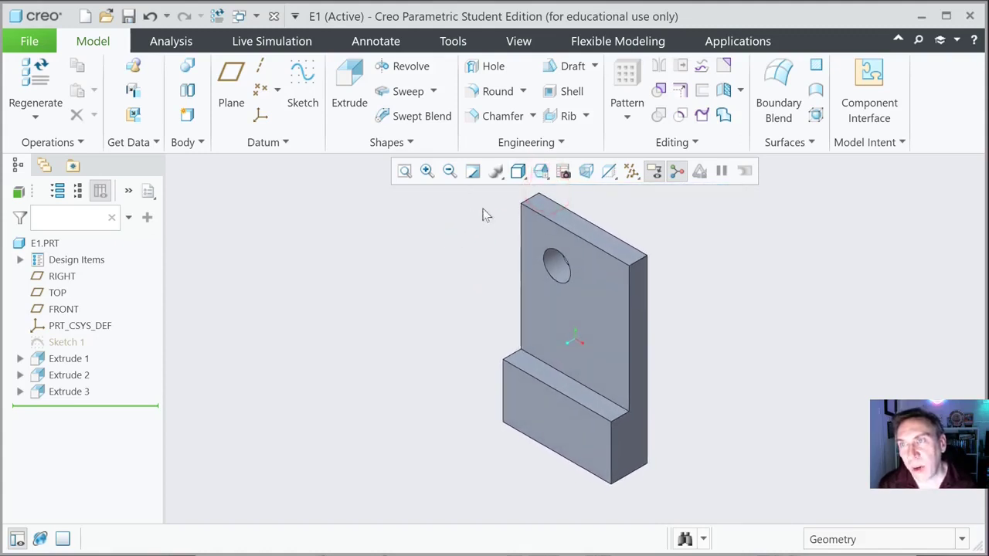
# Step: Start a Round with its set details shown and select the short edge at the plate's upper-right corner
pyautogui.click(488, 91)
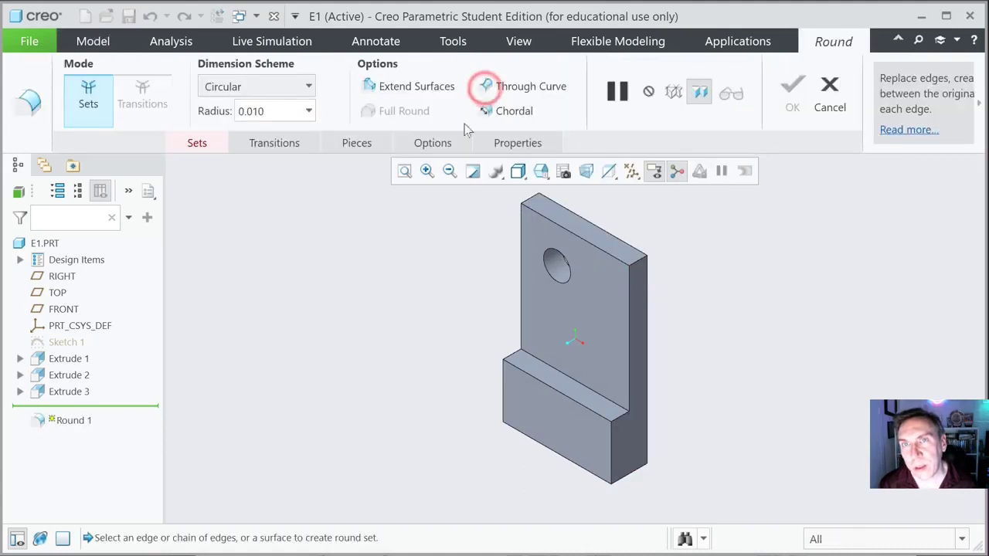
pyautogui.click(197, 142)
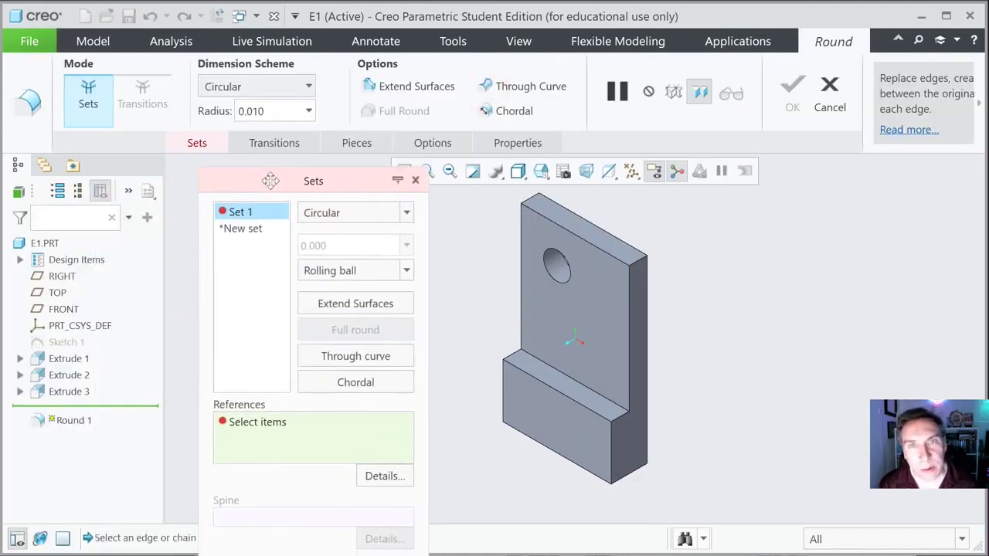
pyautogui.moveTo(260, 180); pyautogui.dragTo(239, 166)
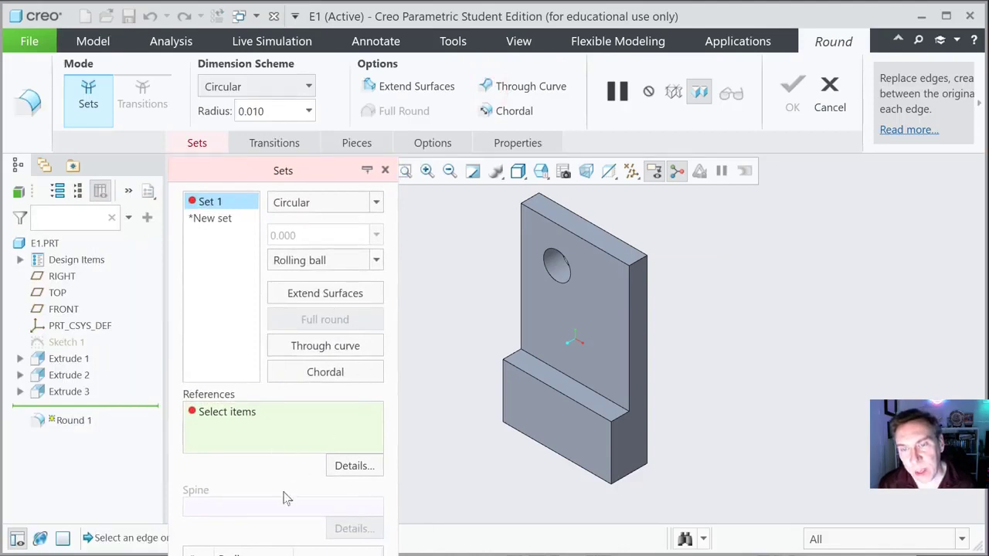
pyautogui.moveTo(280, 167); pyautogui.dragTo(269, 61)
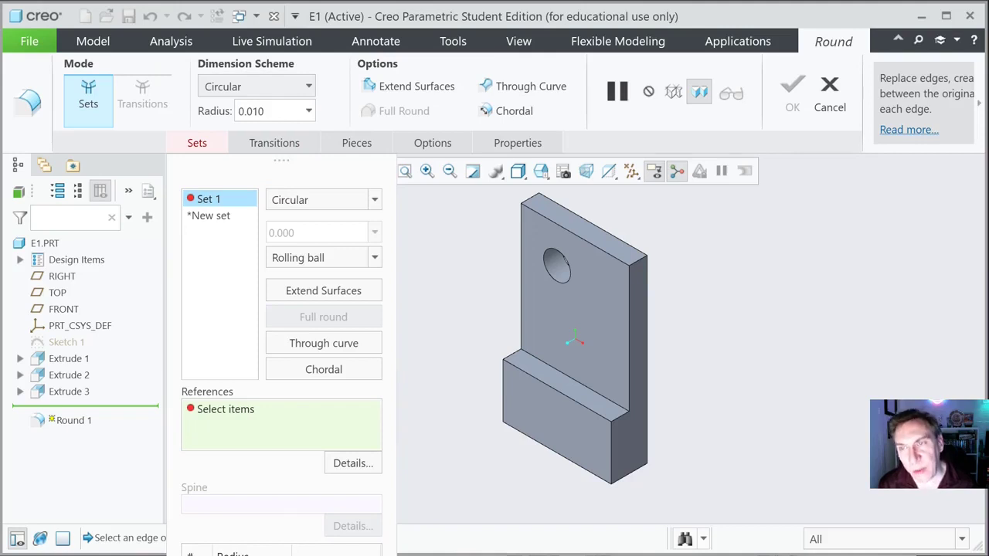
pyautogui.click(639, 264)
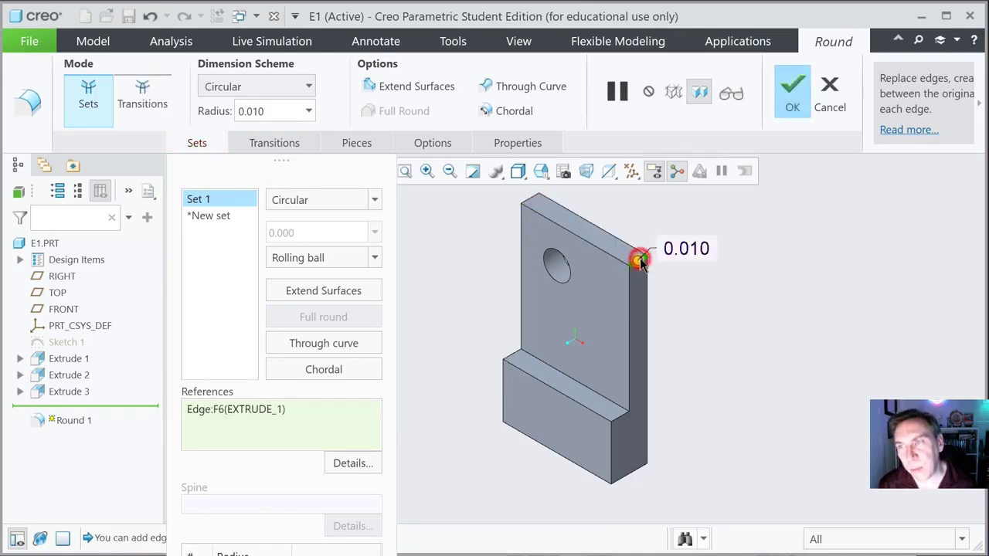
# Step: Enlarge the round on the plate's upper-right corner and set its radius to 1
pyautogui.scroll(-5, 660, 249)
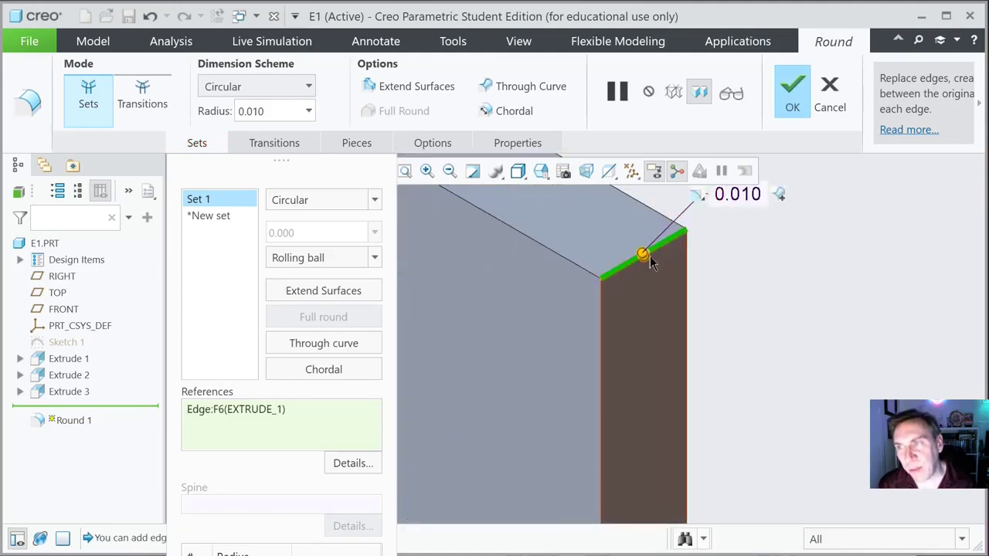
pyautogui.moveTo(645, 257); pyautogui.dragTo(644, 377)
pyautogui.scroll(2, 714, 454)
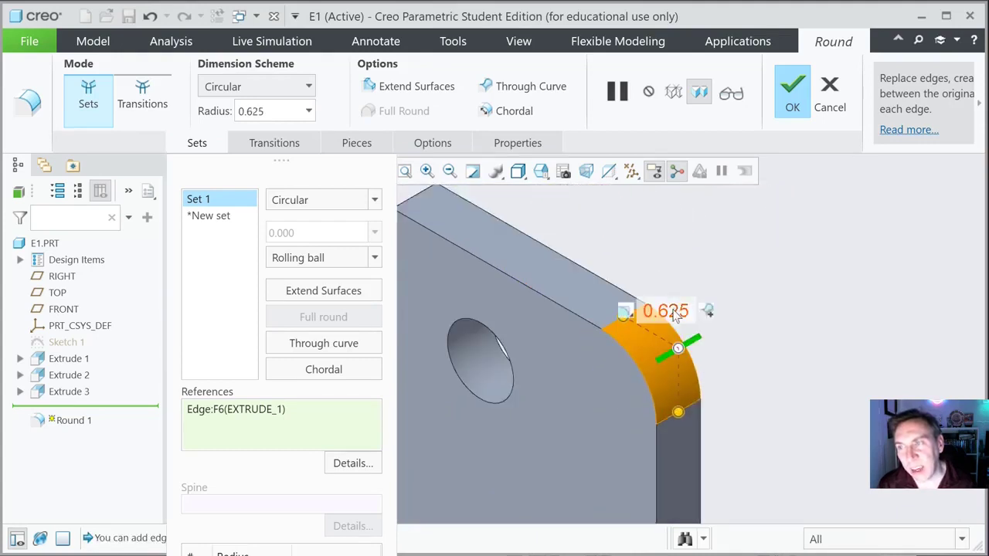
pyautogui.doubleClick(666, 310)
pyautogui.write('1')
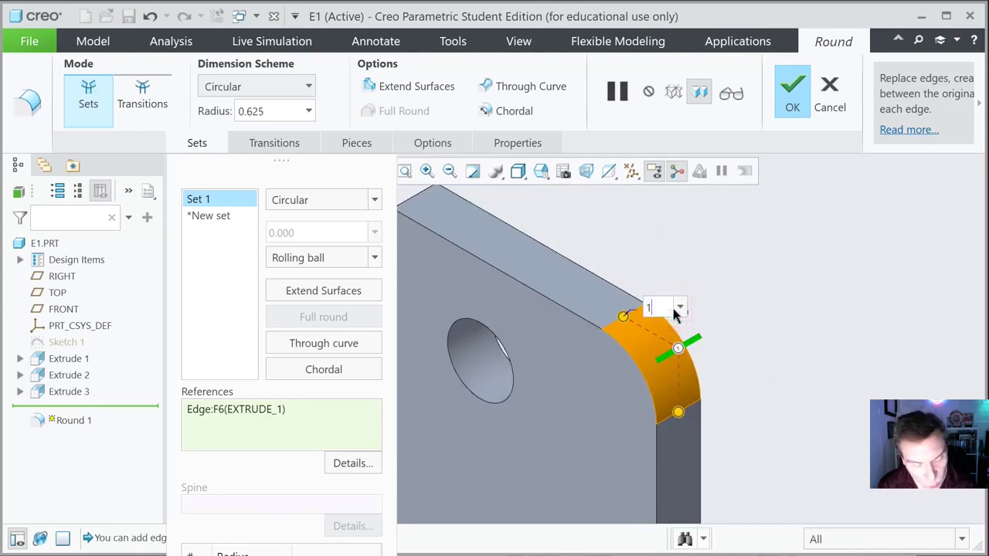
pyautogui.press('Return')
pyautogui.scroll(3, 699, 315)
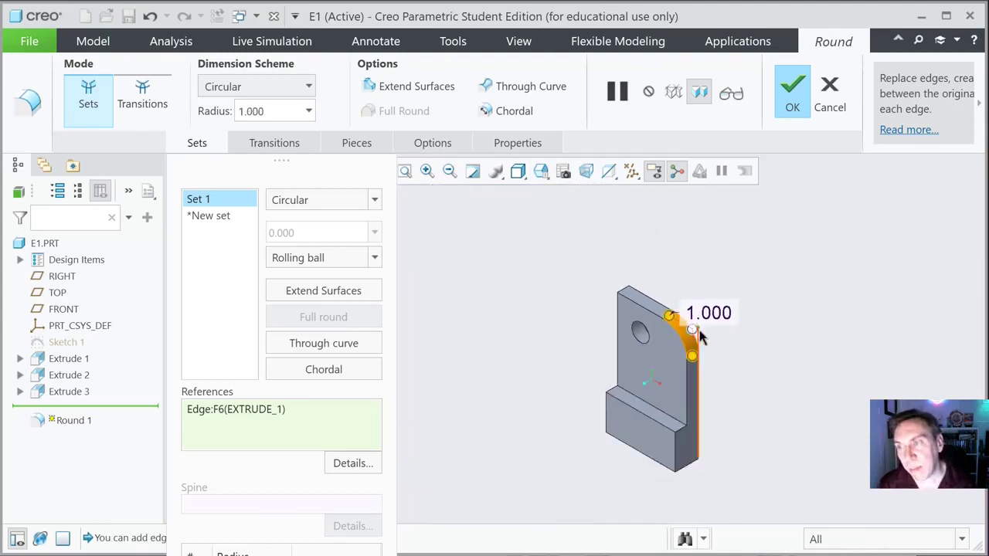
pyautogui.scroll(-3, 695, 421)
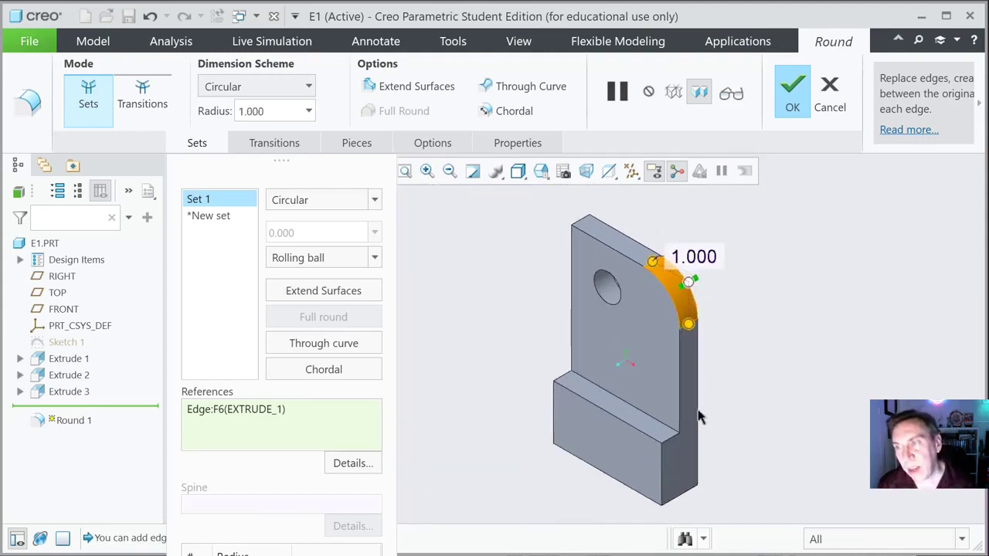
# Step: Add the front step's upper-right corner edge as a second round set with radius 1 and complete the Round
pyautogui.click(669, 447)
pyautogui.scroll(3, 695, 432)
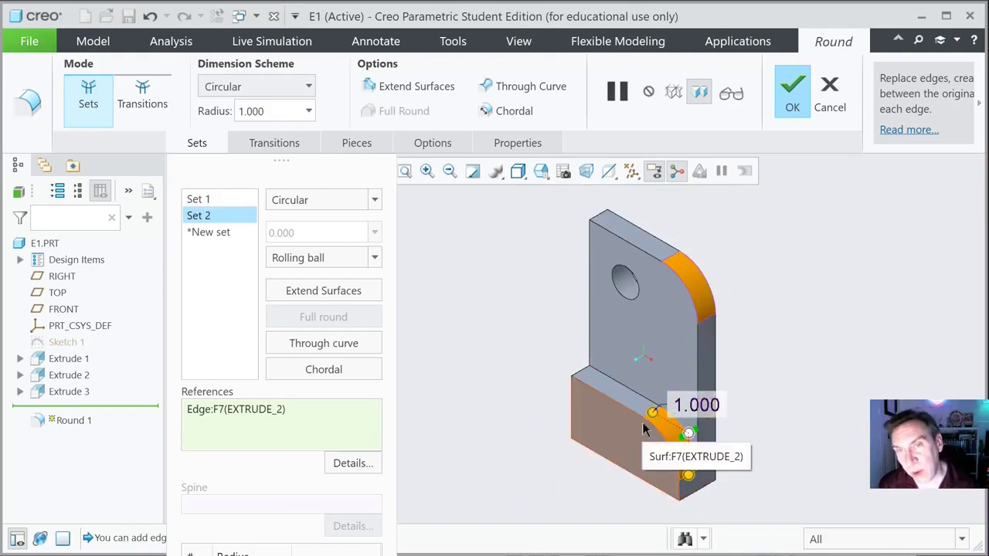
pyautogui.click(791, 100)
pyautogui.click(441, 314)
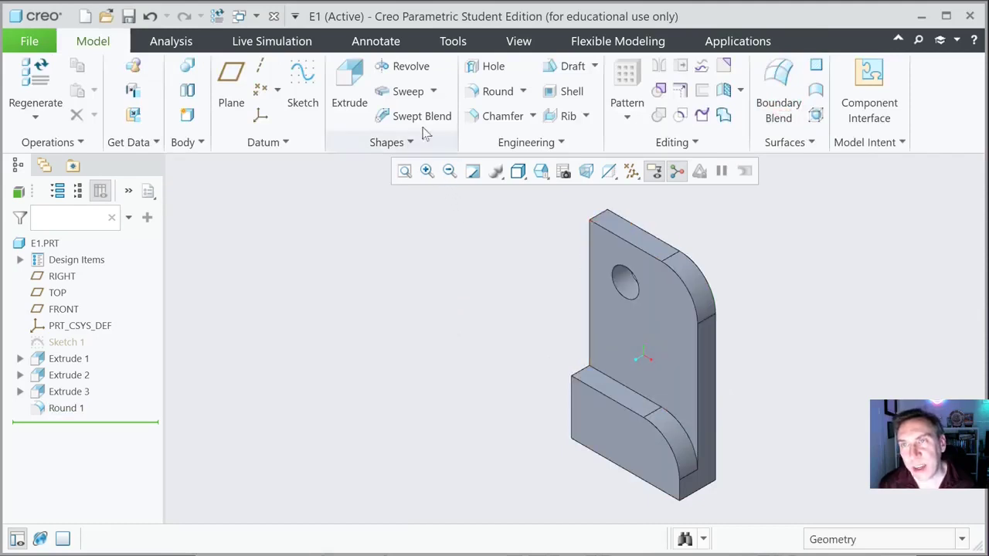
# Step: Start an Edge Chamfer with its set details shown, keep the D x D scheme and set D to 0.125
pyautogui.click(493, 117)
pyautogui.click(197, 142)
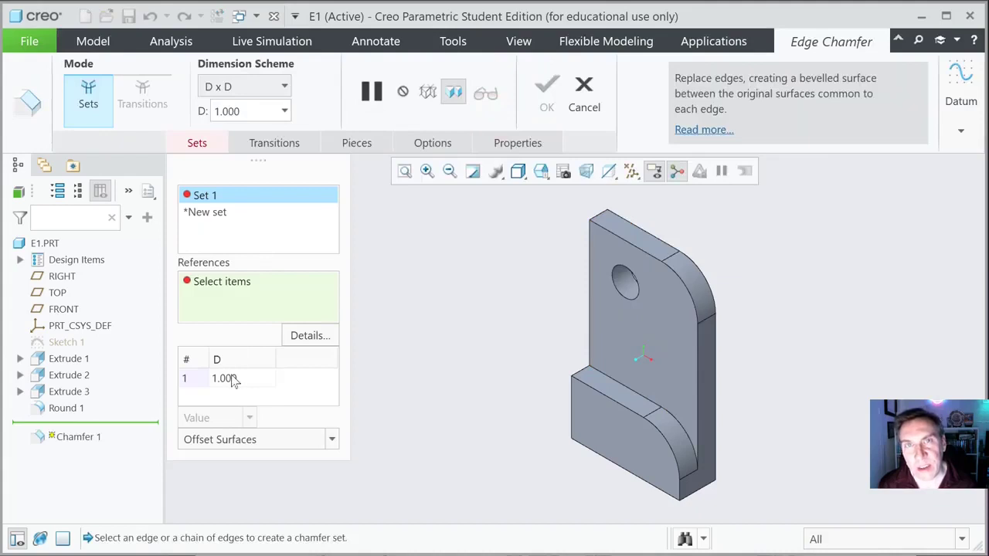
pyautogui.click(285, 86)
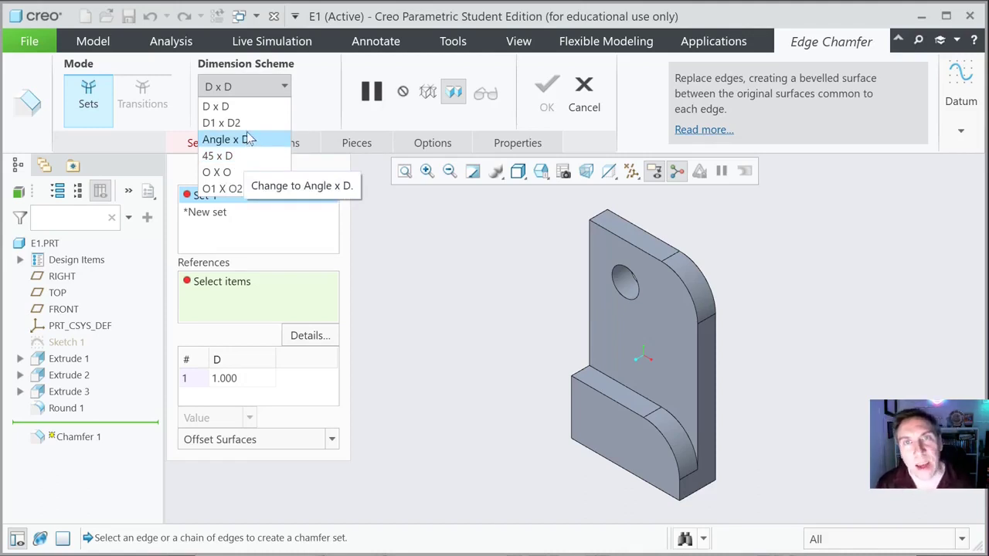
pyautogui.click(247, 88)
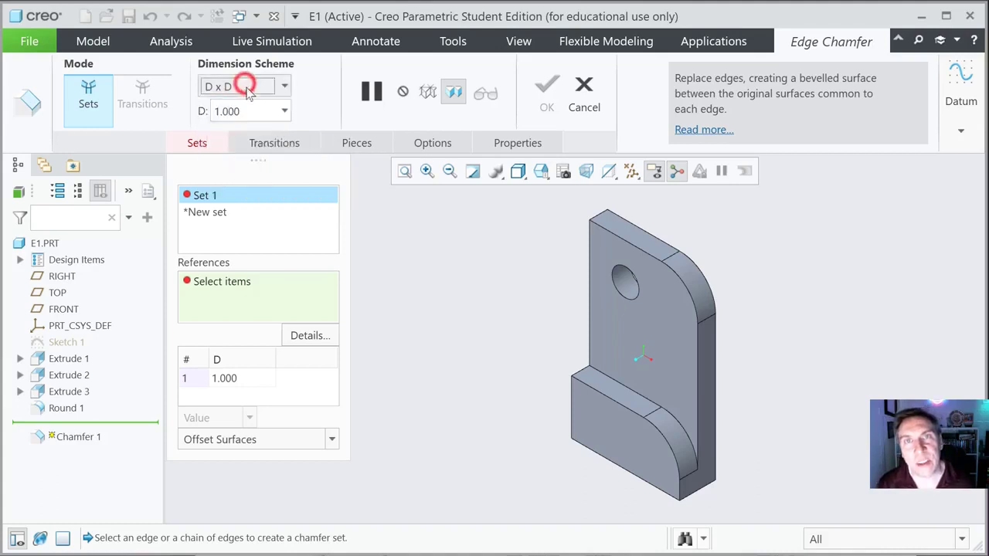
pyautogui.doubleClick(247, 111)
pyautogui.write('.')
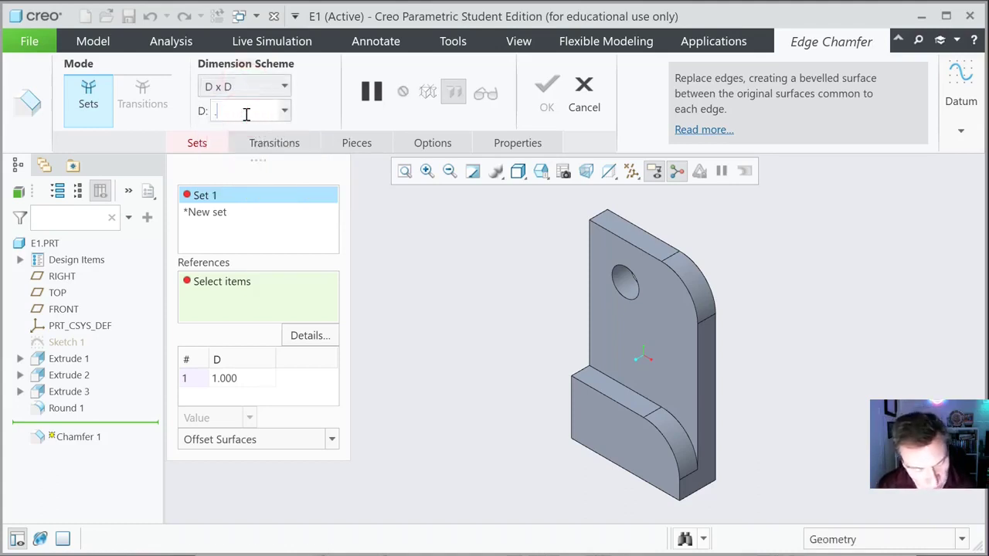
pyautogui.write('125')
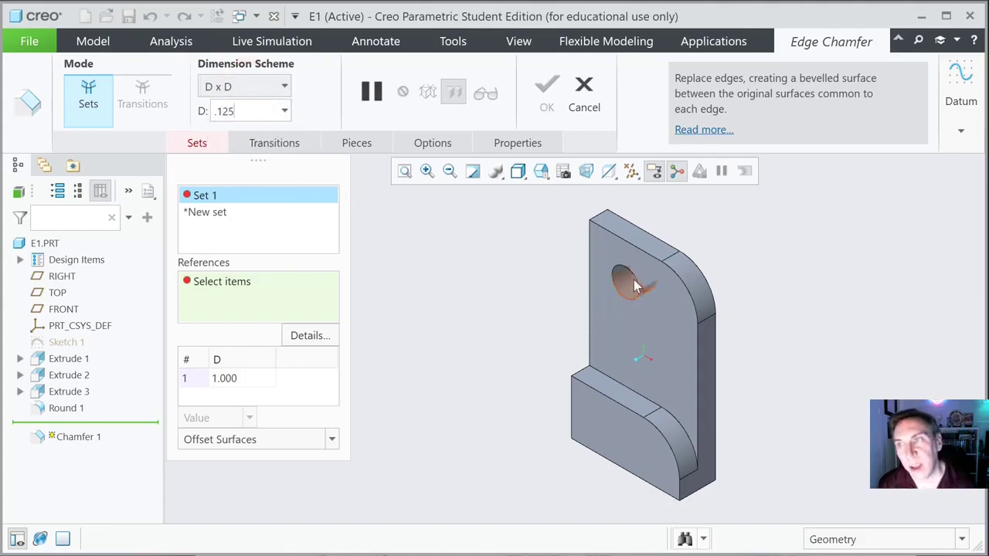
# Step: Chamfer the front edge chains of the plate and the front step as two sets and complete the feature
pyautogui.click(636, 248)
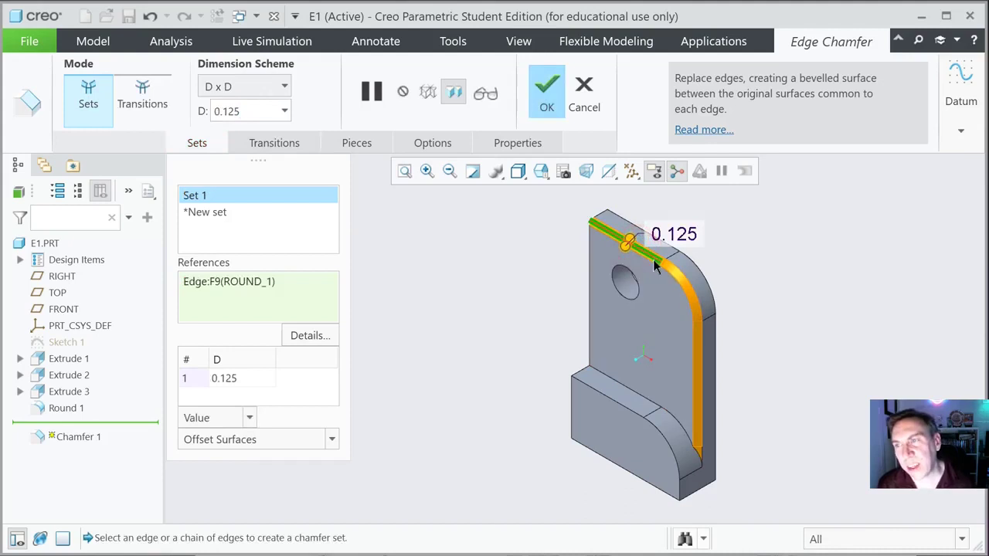
pyautogui.click(606, 401)
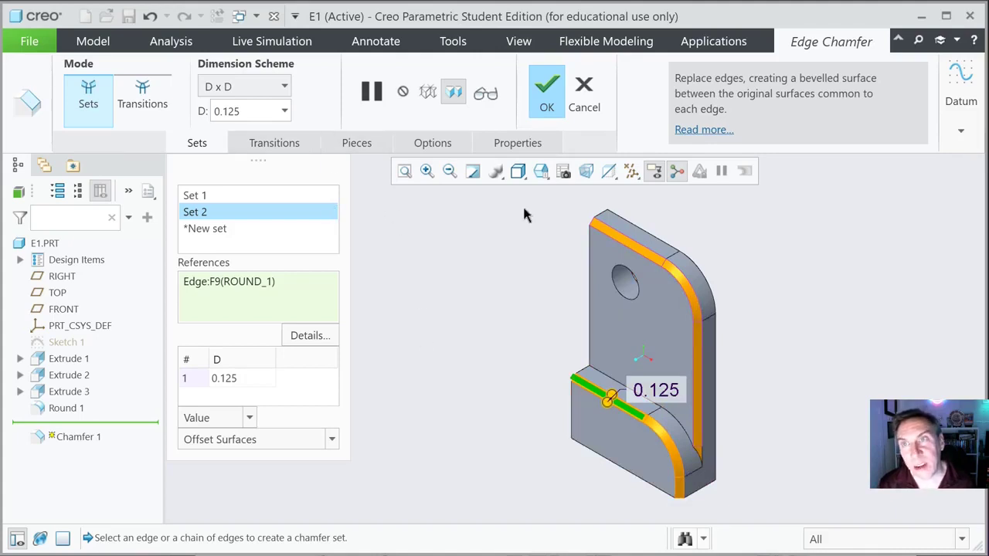
pyautogui.click(545, 96)
pyautogui.moveTo(595, 243); pyautogui.dragTo(421, 311)
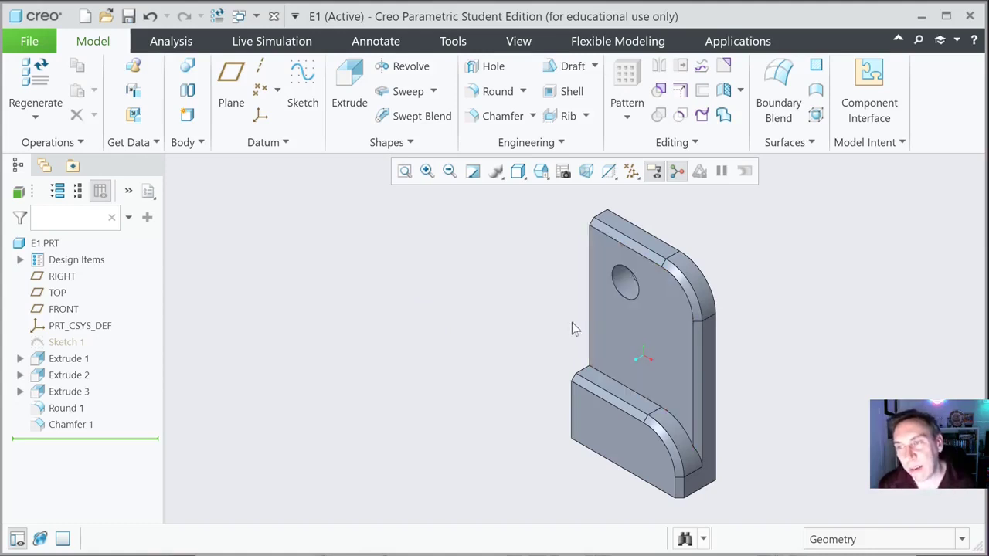
# Step: Start a Shell with thickness .062 and pick the plate's back face as the surface to remove
pyautogui.moveTo(571, 329)
pyautogui.mouseDown(button='middle')
pyautogui.moveTo(437, 307)
pyautogui.moveTo(373, 322)
pyautogui.moveTo(433, 356)
pyautogui.moveTo(444, 400)
pyautogui.moveTo(410, 329)
pyautogui.moveTo(404, 373)
pyautogui.moveTo(412, 363)
pyautogui.mouseUp(button='middle')
pyautogui.scroll(-2, 679, 484)
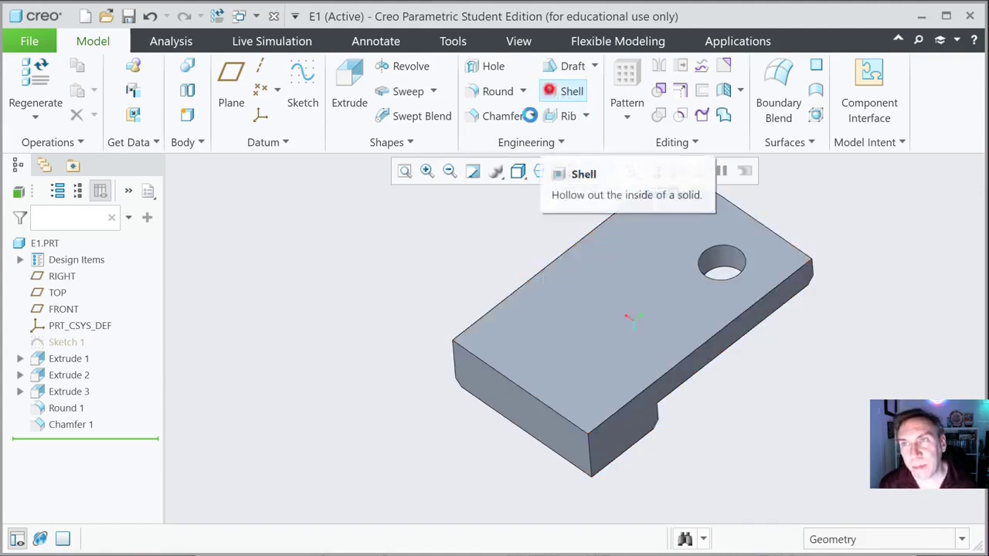
pyautogui.click(552, 92)
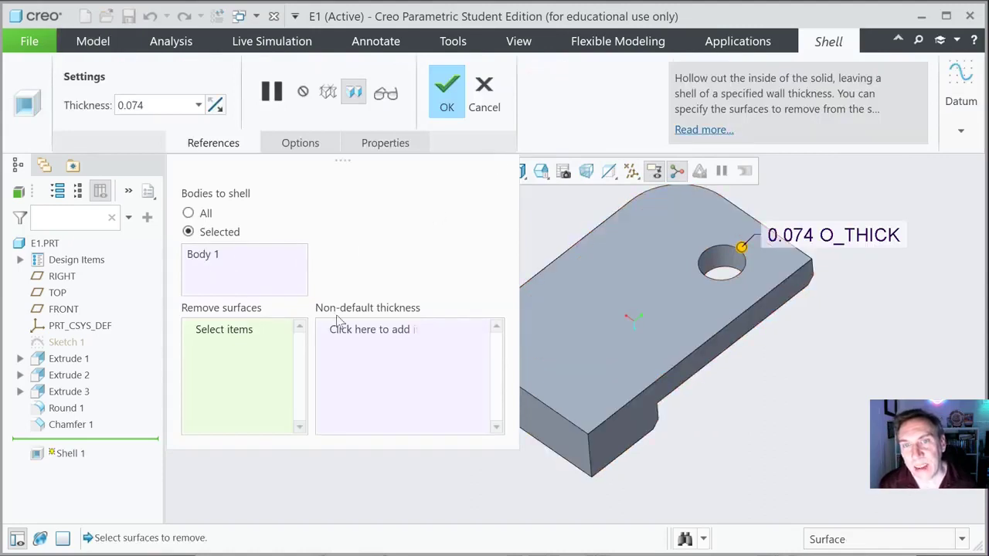
pyautogui.click(198, 107)
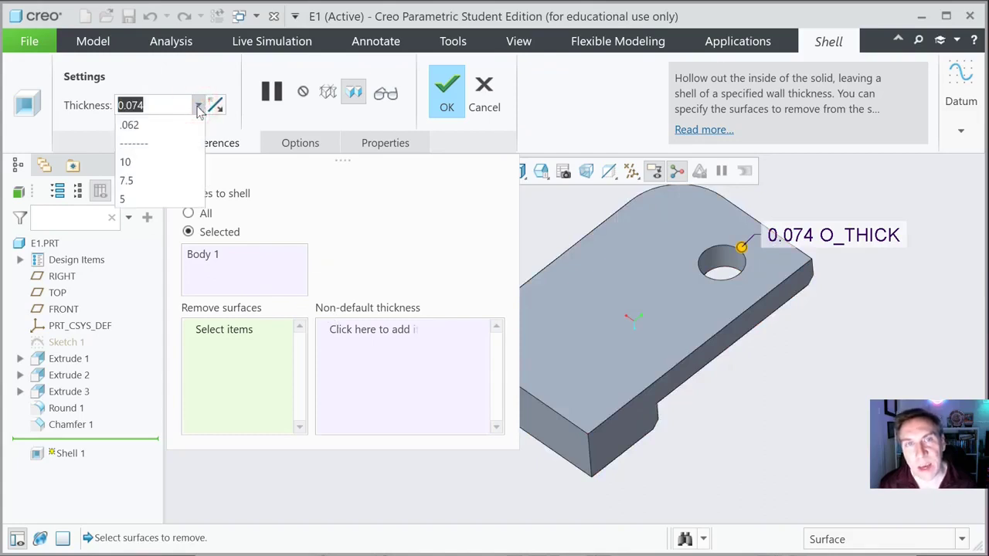
pyautogui.click(131, 126)
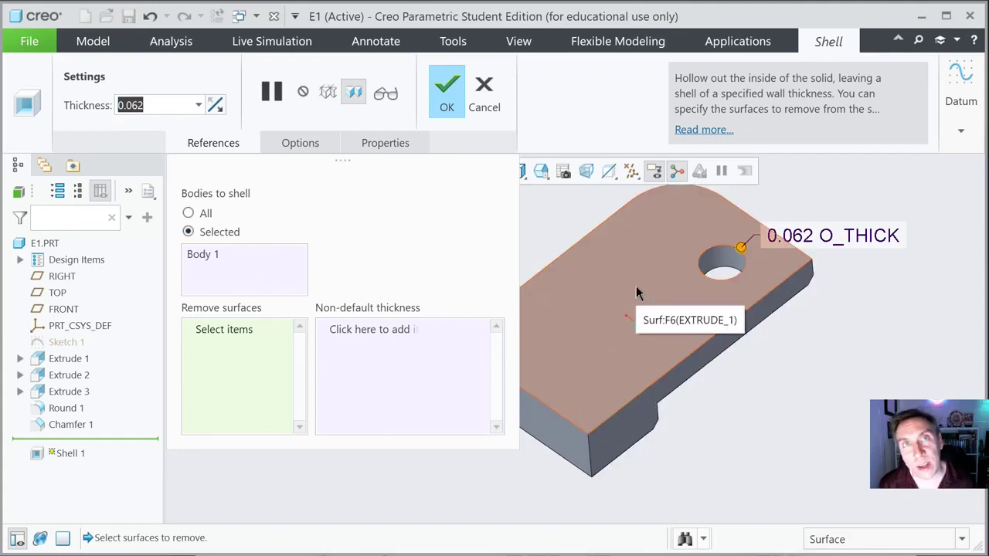
pyautogui.click(636, 287)
pyautogui.moveTo(618, 369)
pyautogui.mouseDown(button='middle')
pyautogui.moveTo(644, 364)
pyautogui.moveTo(629, 357)
pyautogui.moveTo(642, 372)
pyautogui.mouseUp(button='middle')
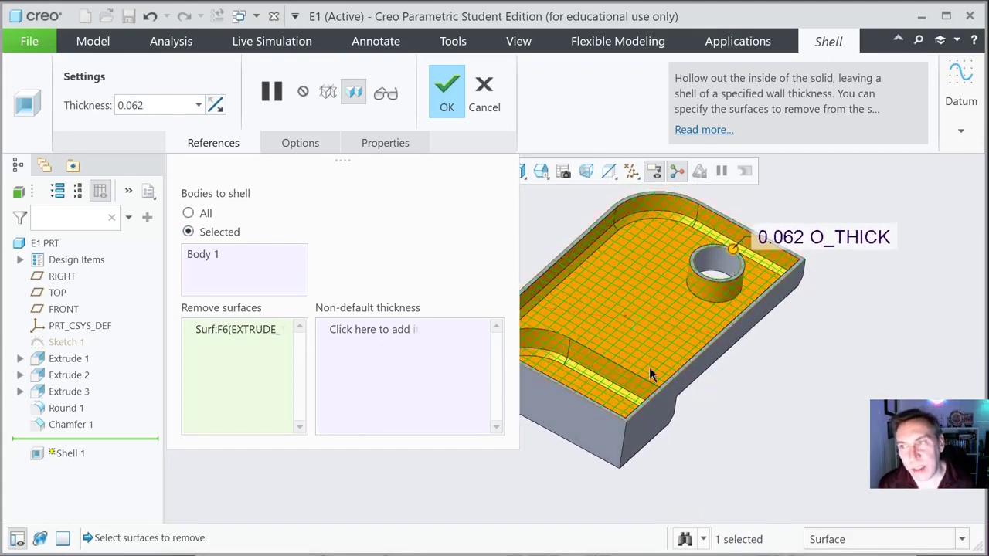
pyautogui.scroll(-2, 642, 372)
pyautogui.moveTo(612, 318); pyautogui.dragTo(636, 296, button='middle')
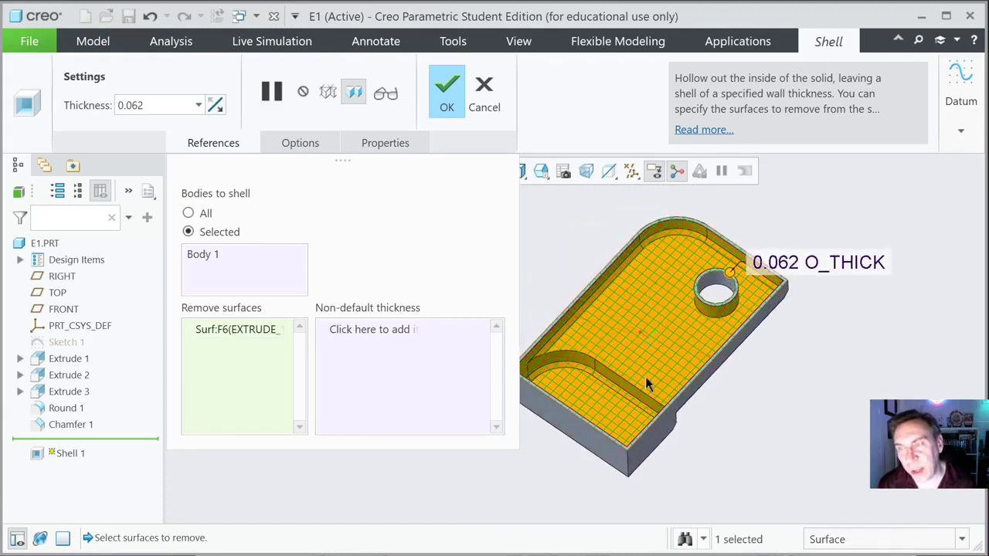
pyautogui.moveTo(615, 408); pyautogui.dragTo(594, 407, button='middle')
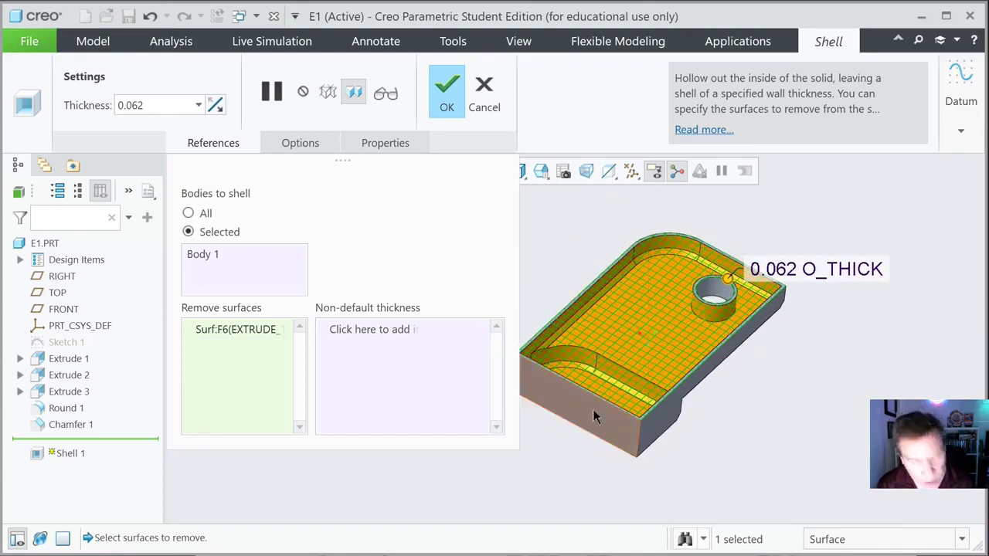
# Step: Set the part's bottom face, back face and left side face as the removed surfaces and complete the Shell
pyautogui.click(583, 410)
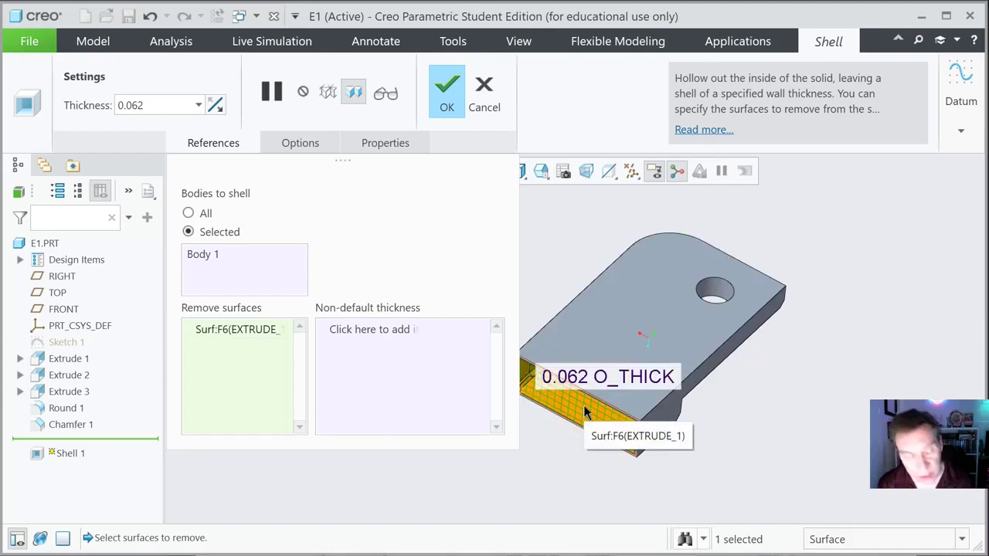
pyautogui.keyDown('ctrl'); pyautogui.click(602, 321); pyautogui.keyUp('ctrl')
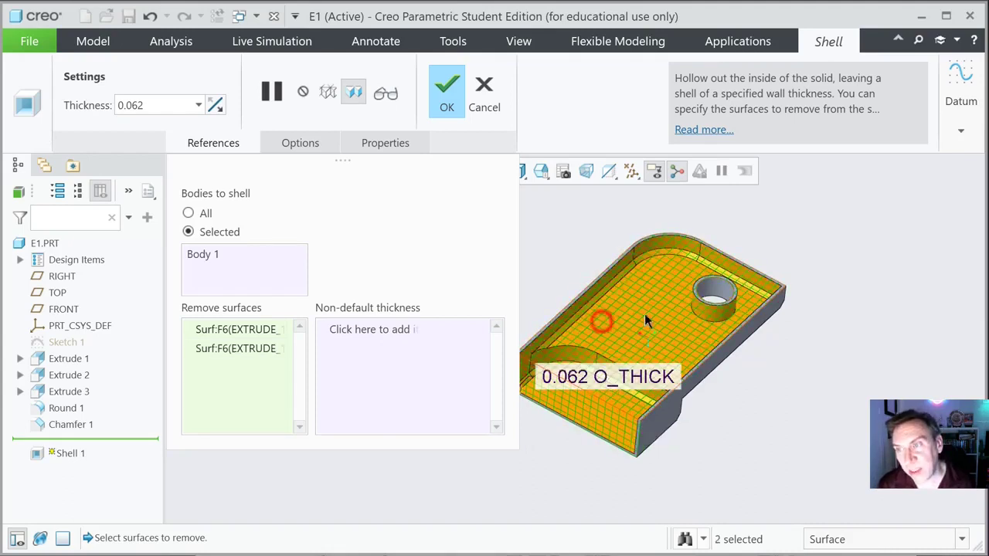
pyautogui.keyDown('ctrl'); pyautogui.click(660, 422); pyautogui.keyUp('ctrl')
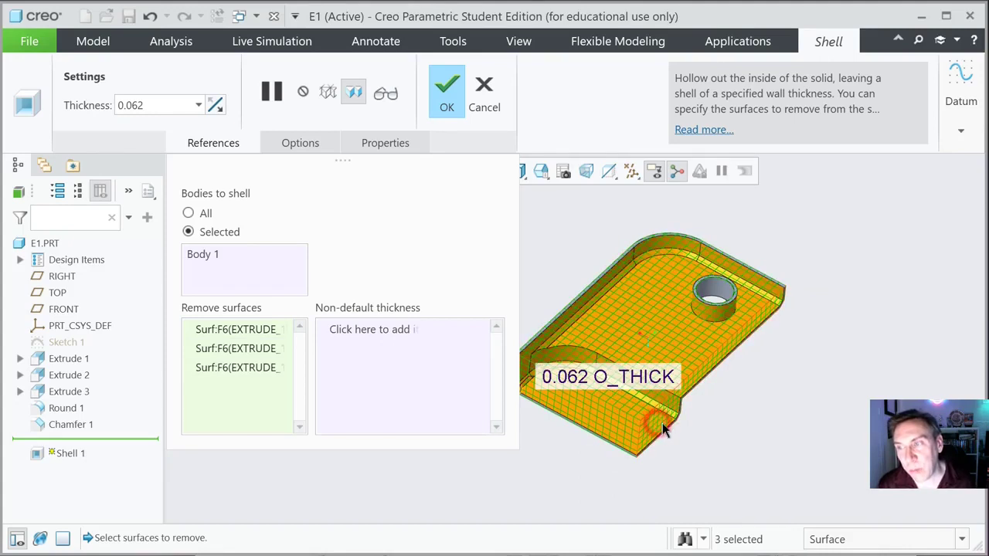
pyautogui.keyDown('ctrl'); pyautogui.click(645, 326); pyautogui.keyUp('ctrl')
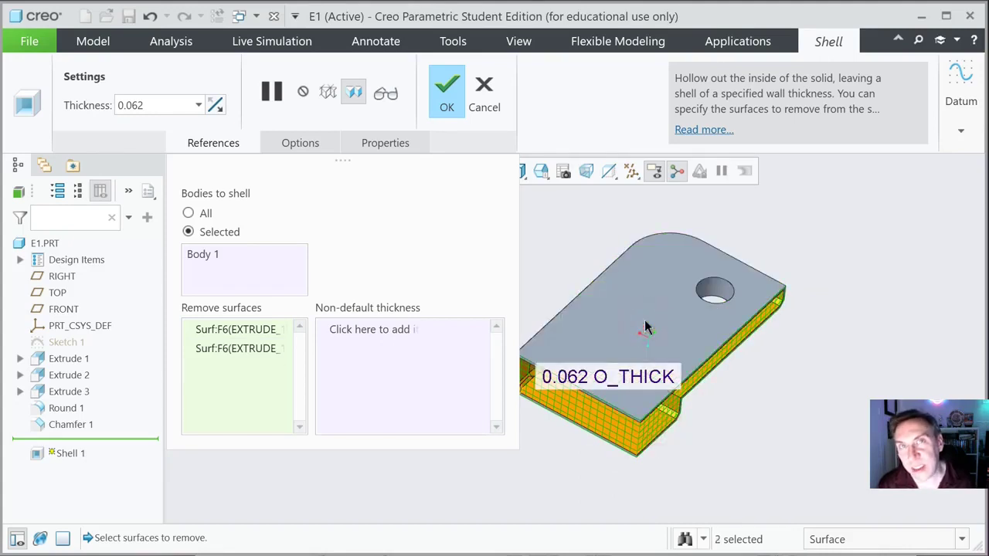
pyautogui.click(645, 321)
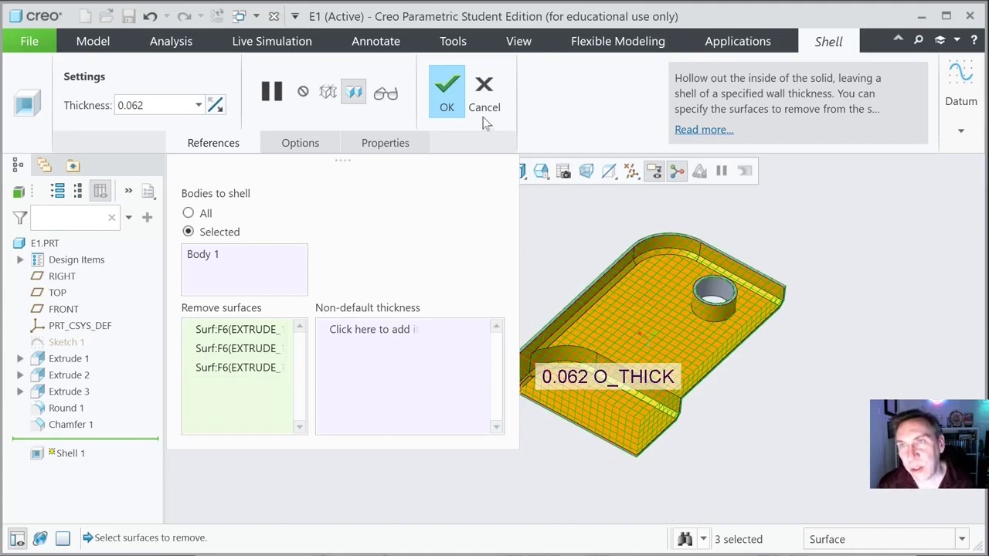
pyautogui.click(448, 91)
pyautogui.click(498, 450)
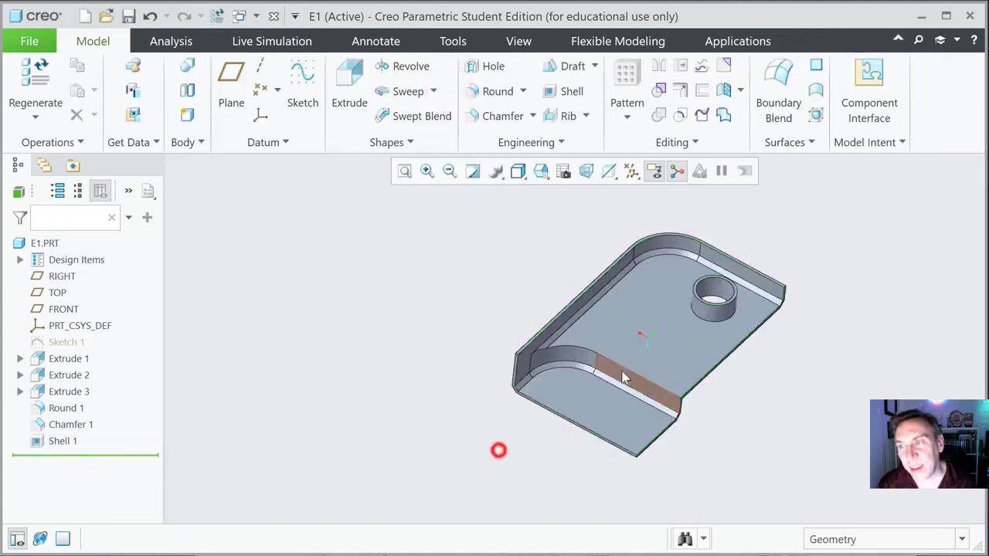
# Step: Examine the shelled part from its hollow back round to the front
pyautogui.moveTo(772, 360); pyautogui.dragTo(573, 446, button='middle')
pyautogui.moveTo(677, 441)
pyautogui.mouseDown(button='middle')
pyautogui.moveTo(602, 518)
pyautogui.moveTo(528, 479)
pyautogui.moveTo(618, 510)
pyautogui.moveTo(600, 485)
pyautogui.moveTo(592, 489)
pyautogui.mouseUp(button='middle')
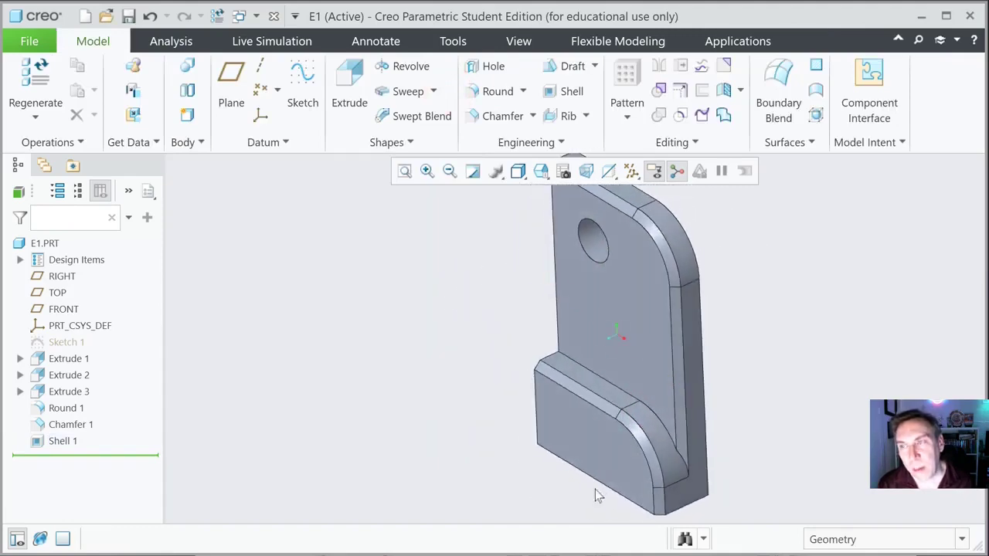
pyautogui.scroll(-3, 662, 424)
pyautogui.scroll(3, 717, 338)
pyautogui.scroll(-1, 692, 467)
pyautogui.scroll(-2, 711, 487)
pyautogui.scroll(1, 722, 494)
pyautogui.scroll(1, 714, 470)
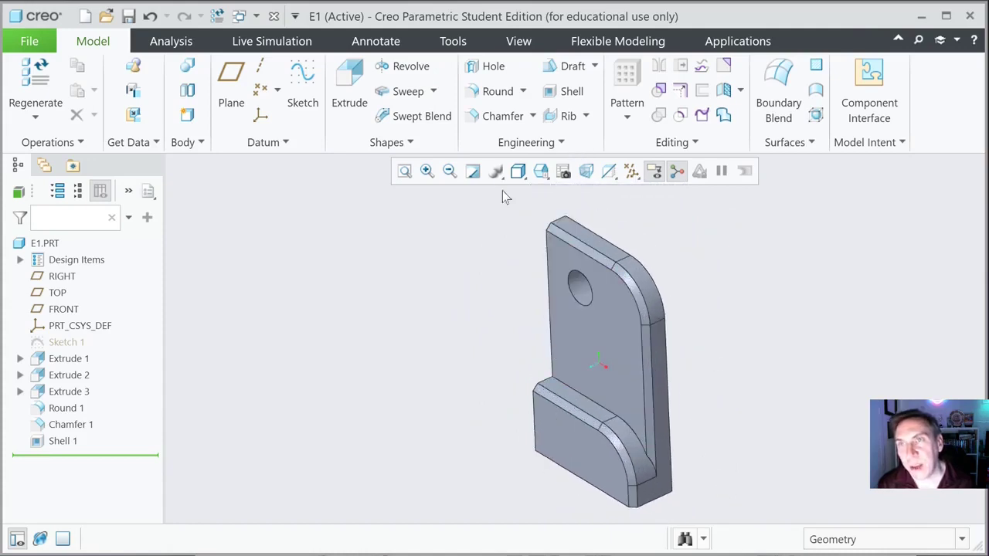
# Step: Apply the ptc-std-chrome-plate appearance from the std-metals.dmt library to the whole part, using the Part selection filter
pyautogui.click(516, 42)
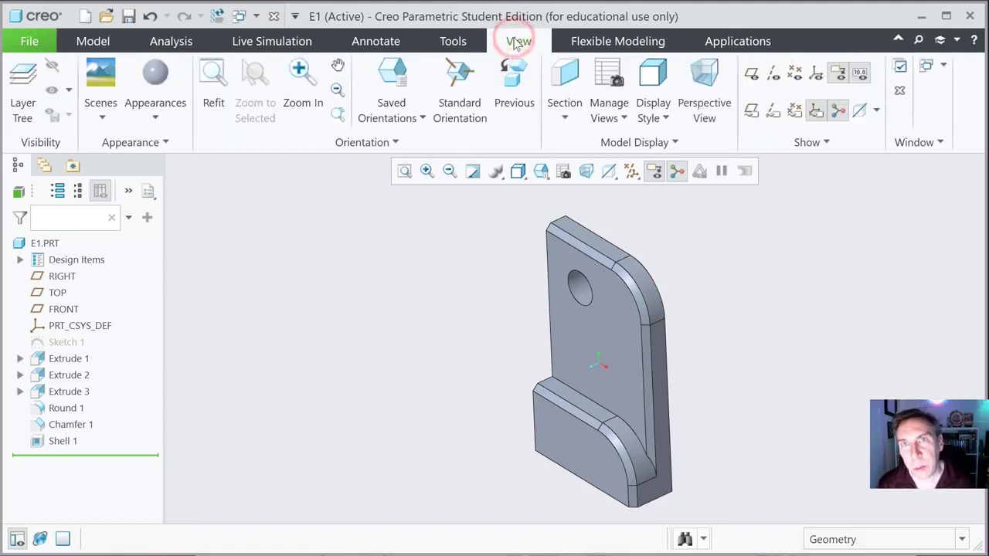
pyautogui.click(154, 113)
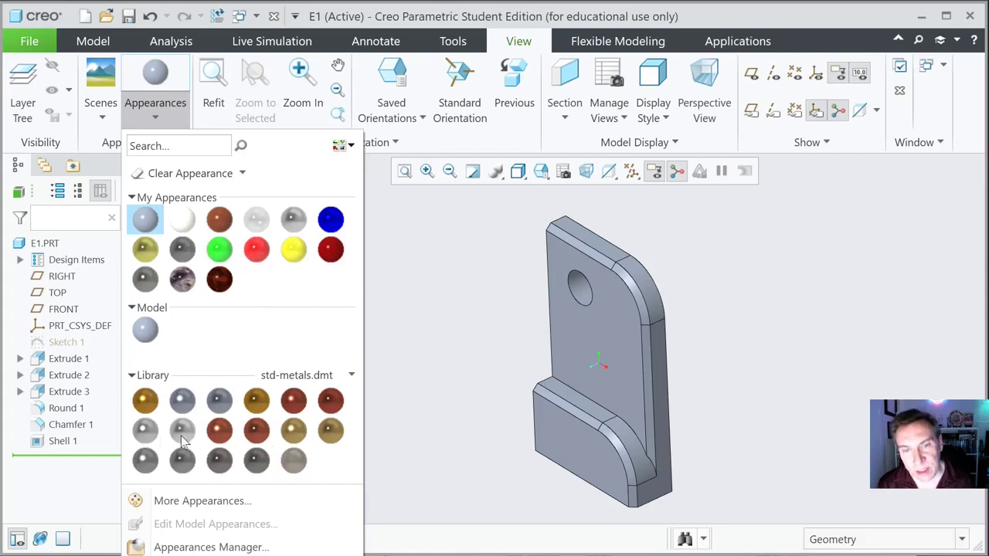
pyautogui.moveTo(182, 430)
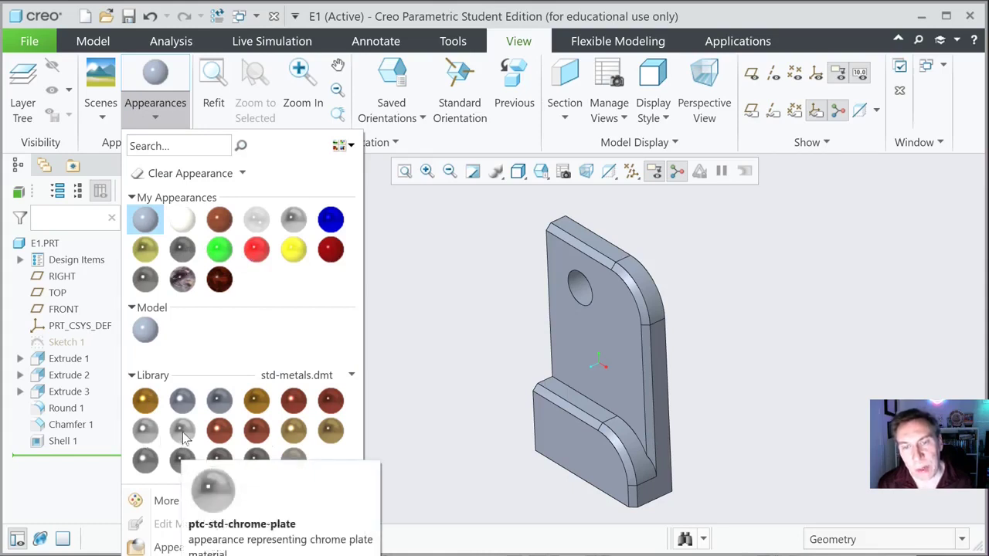
pyautogui.click(182, 433)
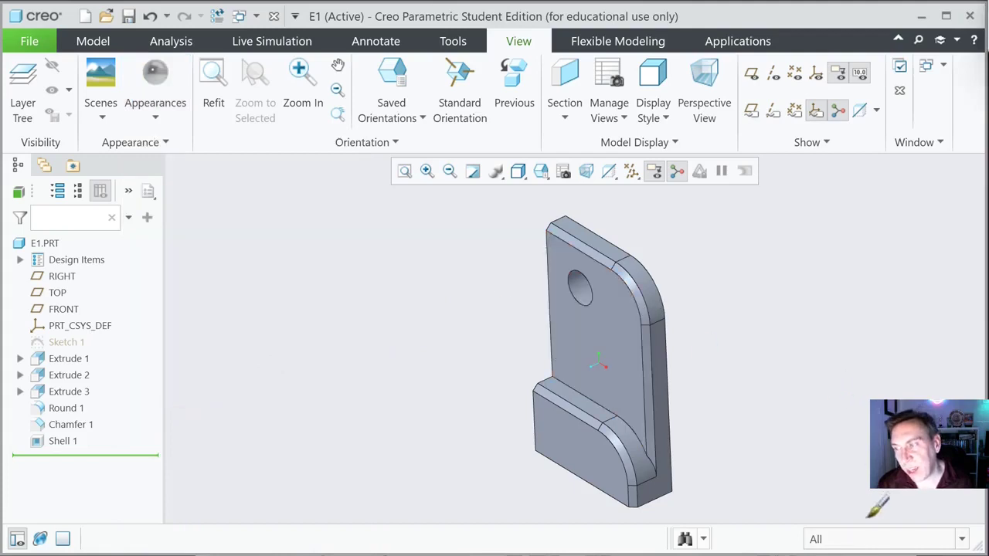
pyautogui.click(961, 540)
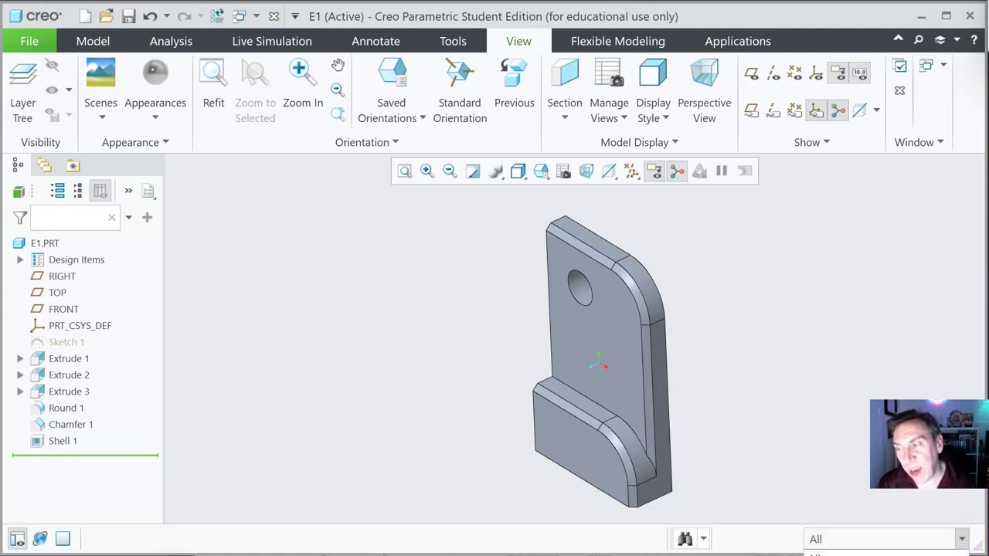
pyautogui.press('Down')
pyautogui.press('Return')
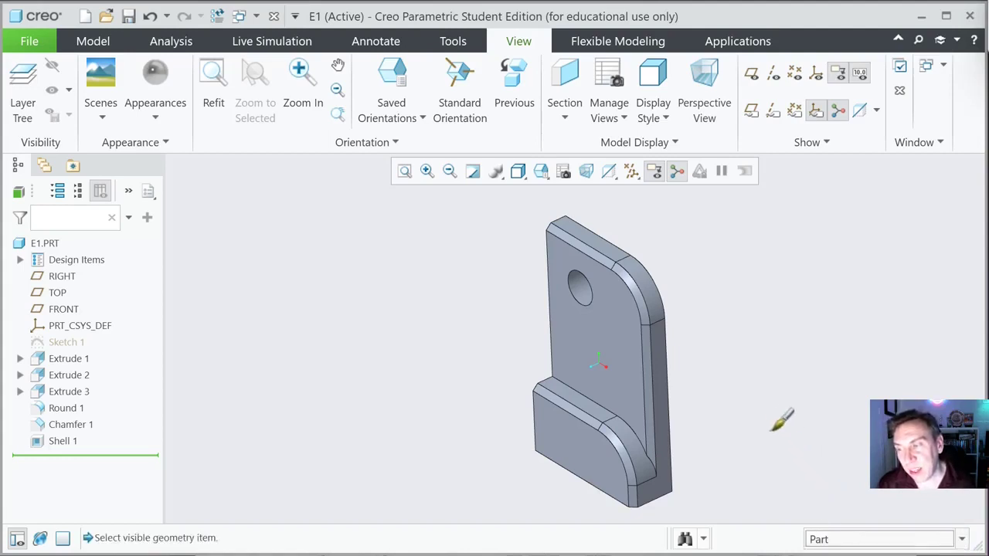
pyautogui.click(596, 340)
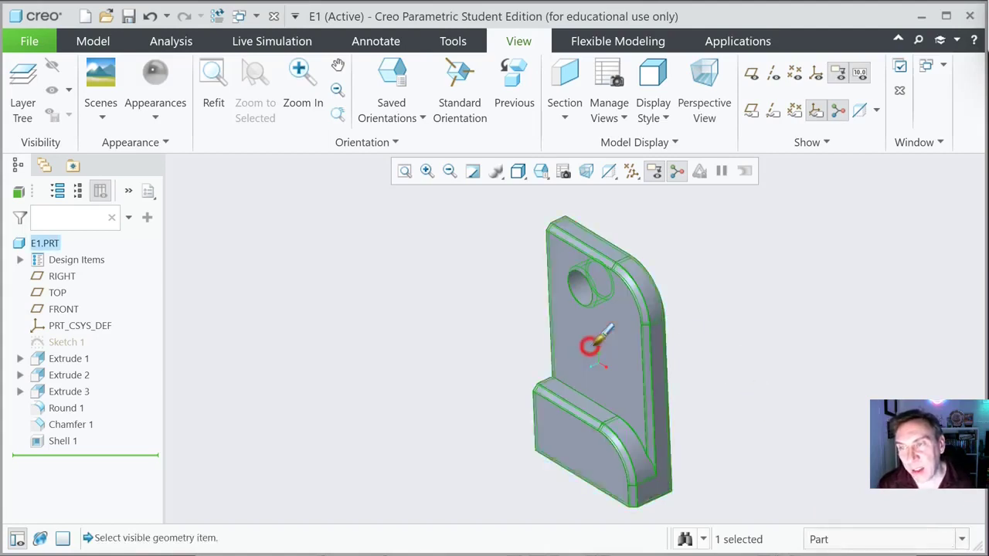
pyautogui.middleClick(519, 283)
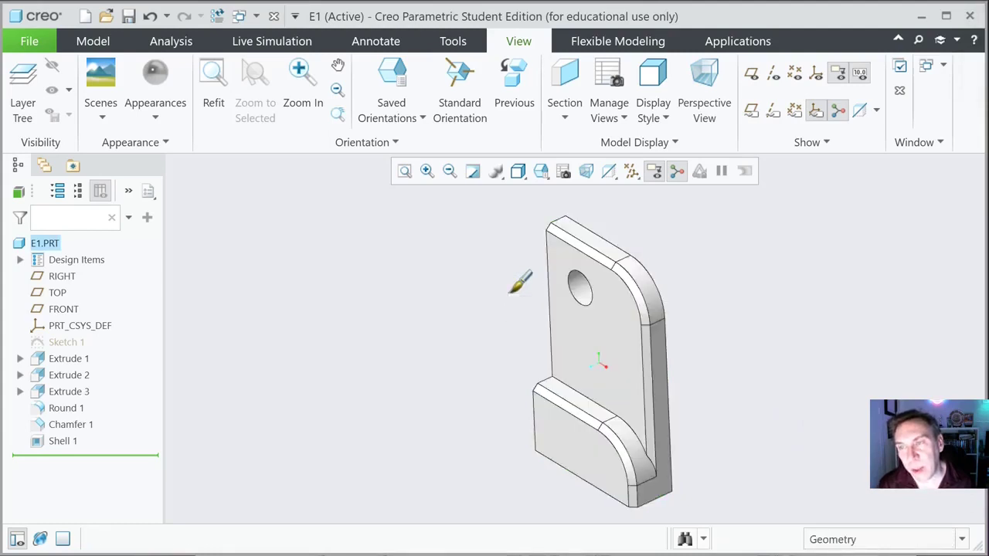
pyautogui.moveTo(403, 364)
pyautogui.mouseDown(button='middle')
pyautogui.moveTo(433, 360)
pyautogui.moveTo(421, 359)
pyautogui.mouseUp(button='middle')
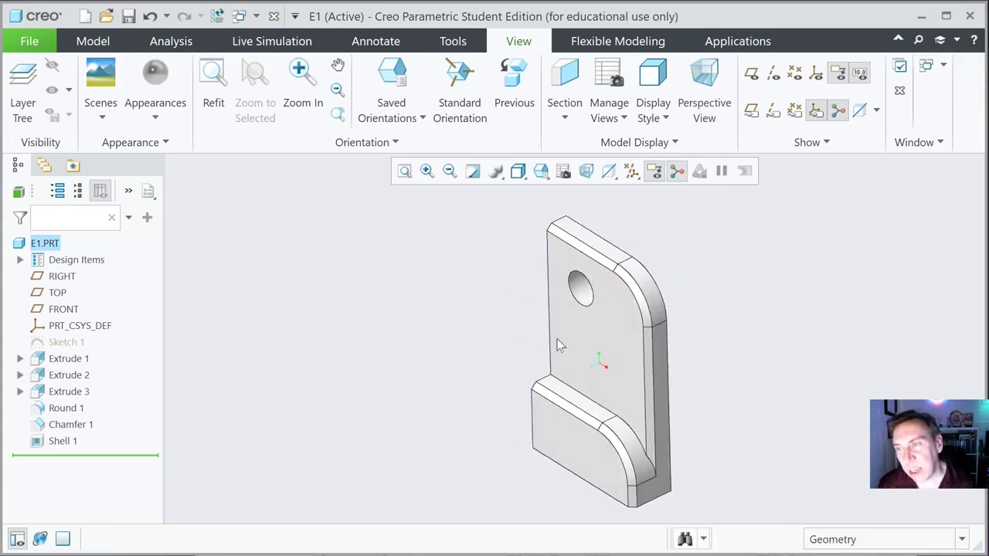
# Step: Choose the olive-gold appearance from My Appearances and limit the selection filter to Surface
pyautogui.click(158, 118)
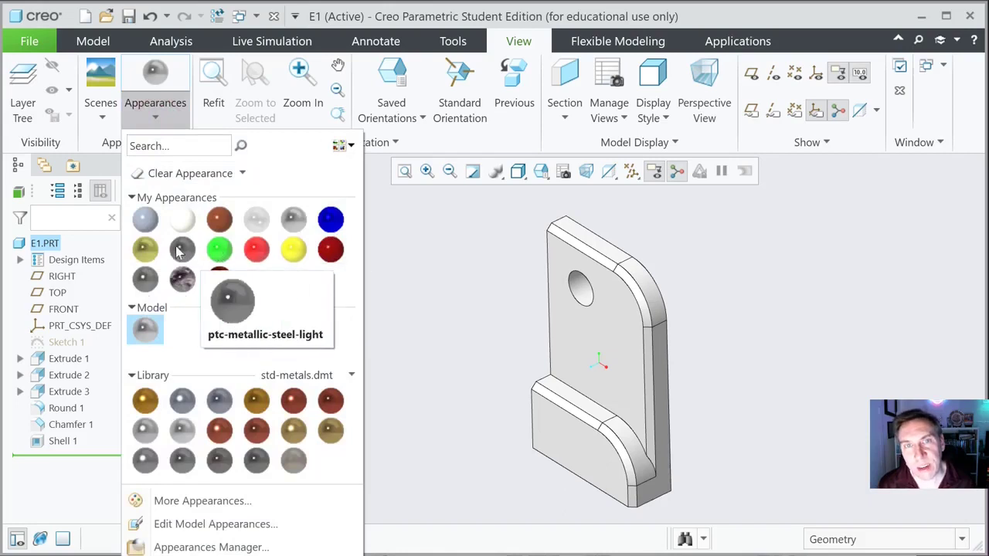
pyautogui.click(146, 249)
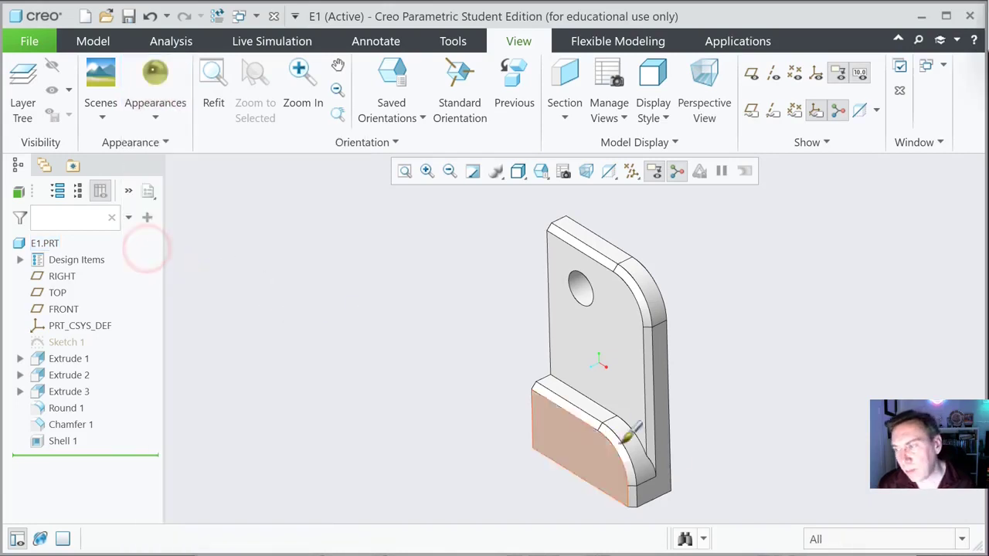
pyautogui.click(832, 543)
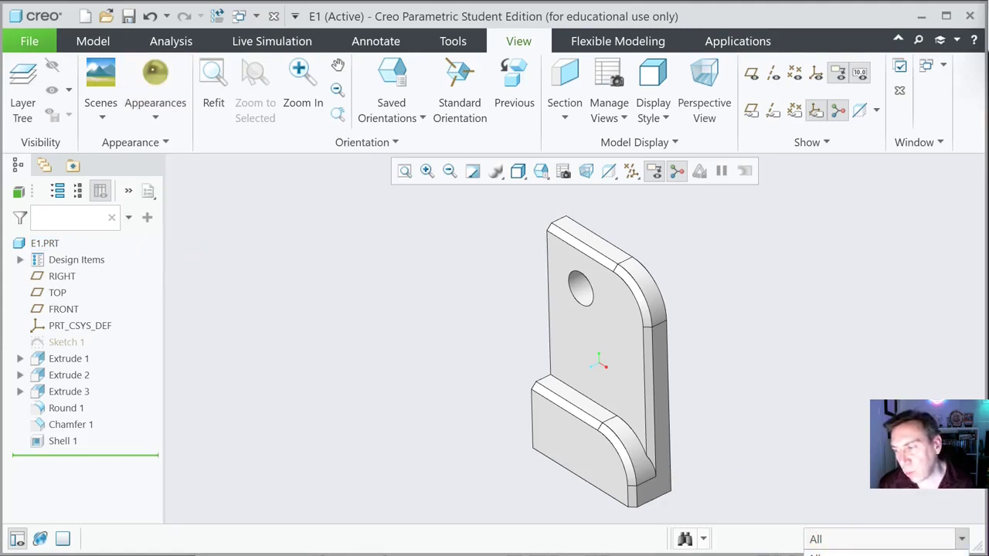
pyautogui.click(819, 553)
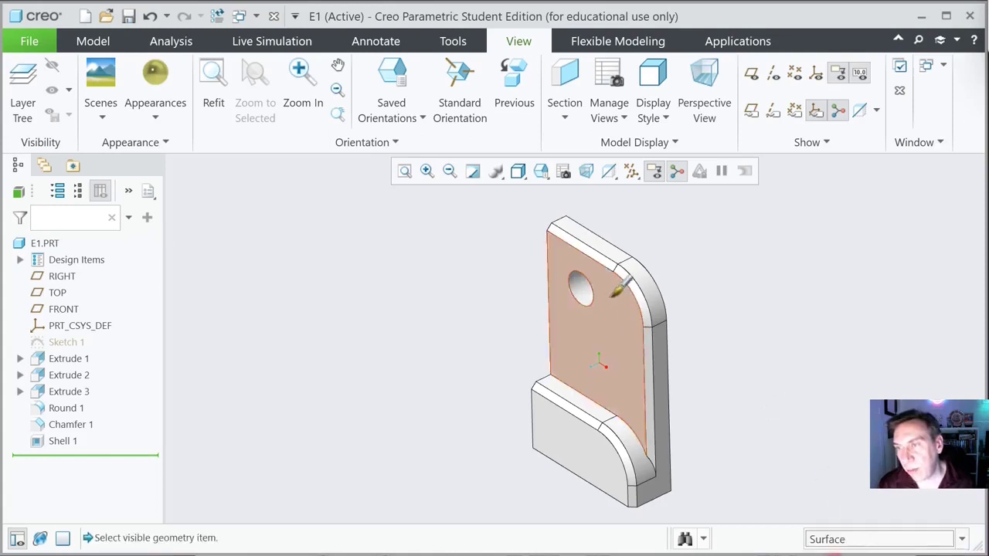
# Step: Select all front chamfer surfaces of the plate and the front step as targets for the appearance
pyautogui.click(579, 241)
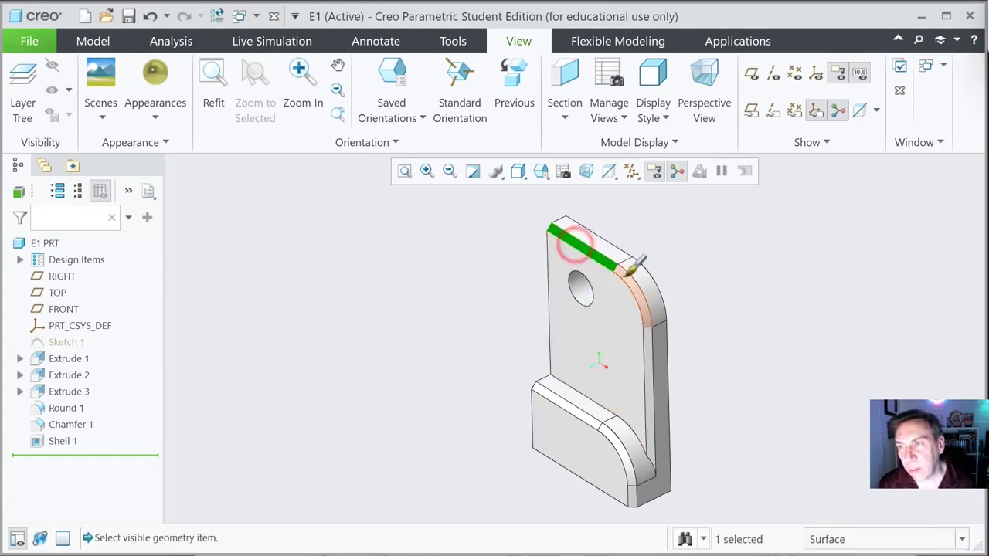
pyautogui.click(624, 278)
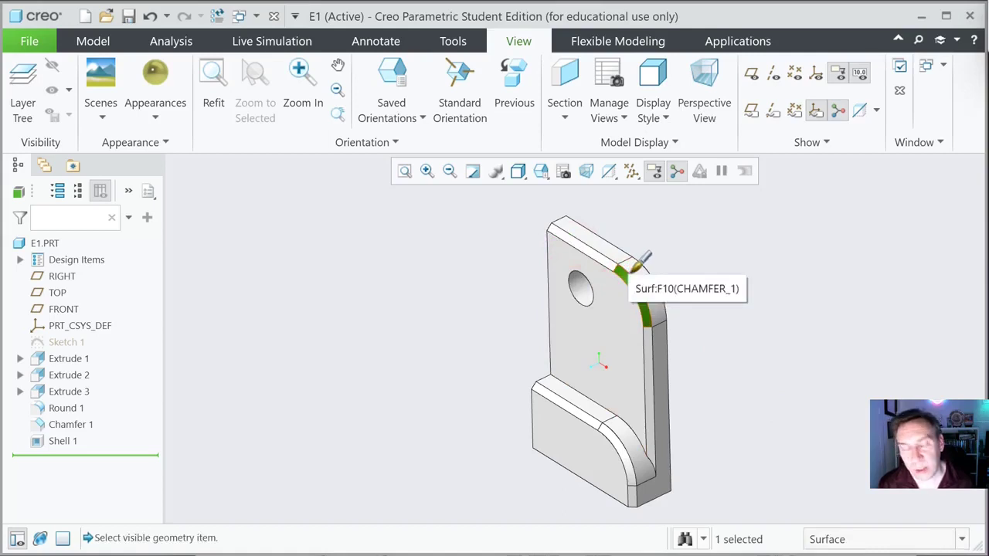
pyautogui.keyDown('ctrl'); pyautogui.click(602, 258); pyautogui.keyUp('ctrl')
pyautogui.keyDown('ctrl'); pyautogui.click(646, 333); pyautogui.keyUp('ctrl')
pyautogui.keyDown('ctrl'); pyautogui.click(632, 491); pyautogui.keyUp('ctrl')
pyautogui.keyDown('ctrl'); pyautogui.click(620, 456); pyautogui.keyUp('ctrl')
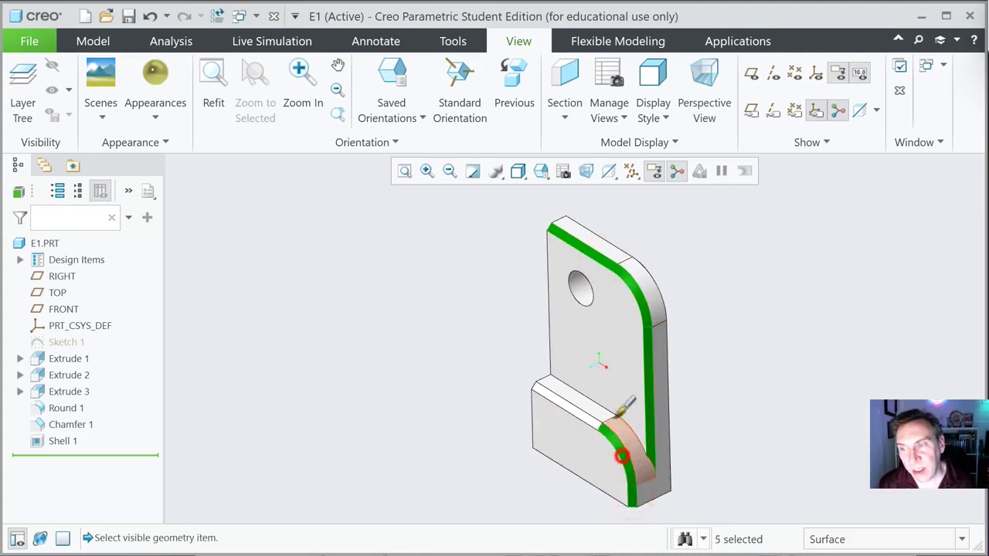
pyautogui.keyDown('ctrl'); pyautogui.click(575, 411); pyautogui.keyUp('ctrl')
# Step: Add both halves of the hole's inner surface to the selection, then deselect and reselect the plate's top chamfer
pyautogui.keyDown('ctrl'); pyautogui.click(576, 290); pyautogui.keyUp('ctrl')
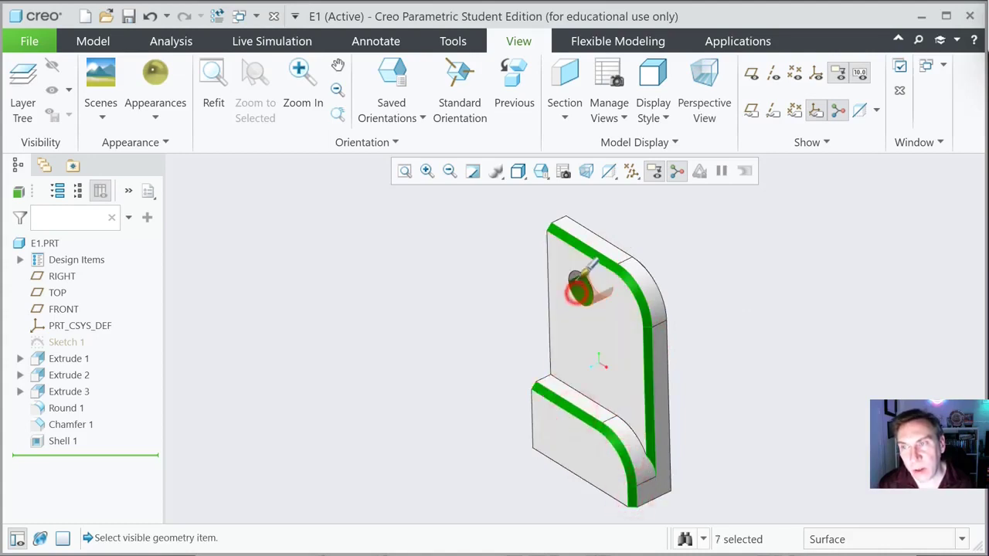
pyautogui.keyDown('ctrl'); pyautogui.click(579, 289); pyautogui.keyUp('ctrl')
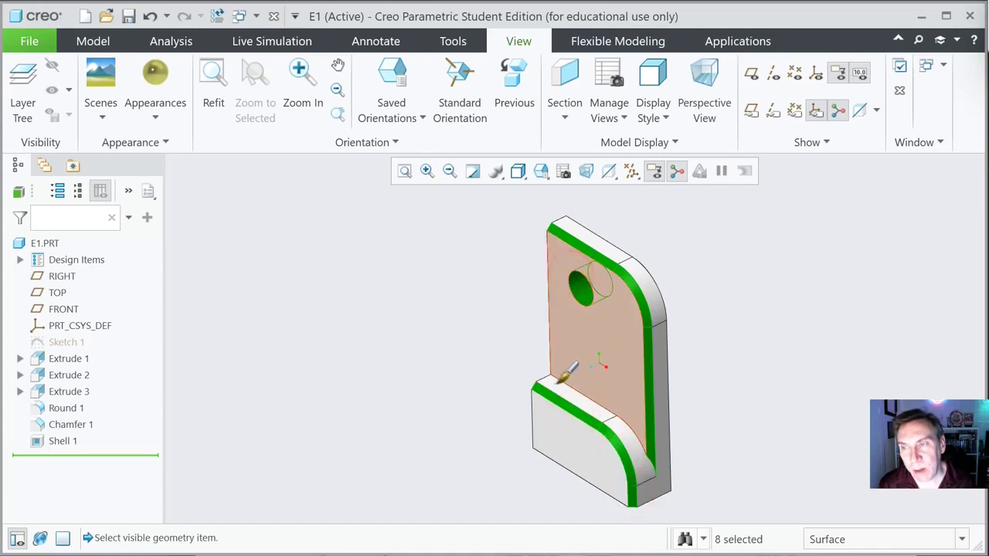
pyautogui.keyDown('ctrl'); pyautogui.click(600, 249); pyautogui.keyUp('ctrl')
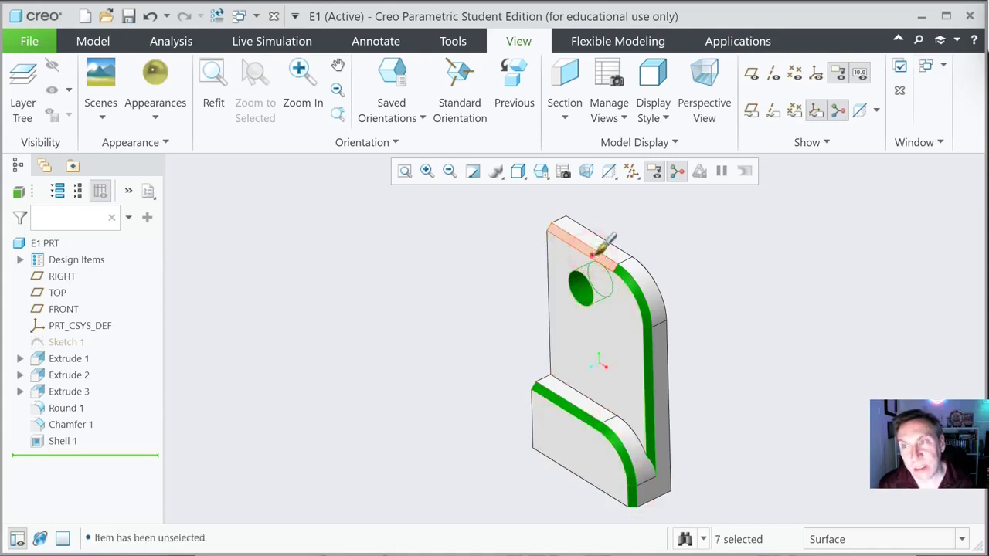
pyautogui.keyDown('ctrl'); pyautogui.click(599, 249); pyautogui.keyUp('ctrl')
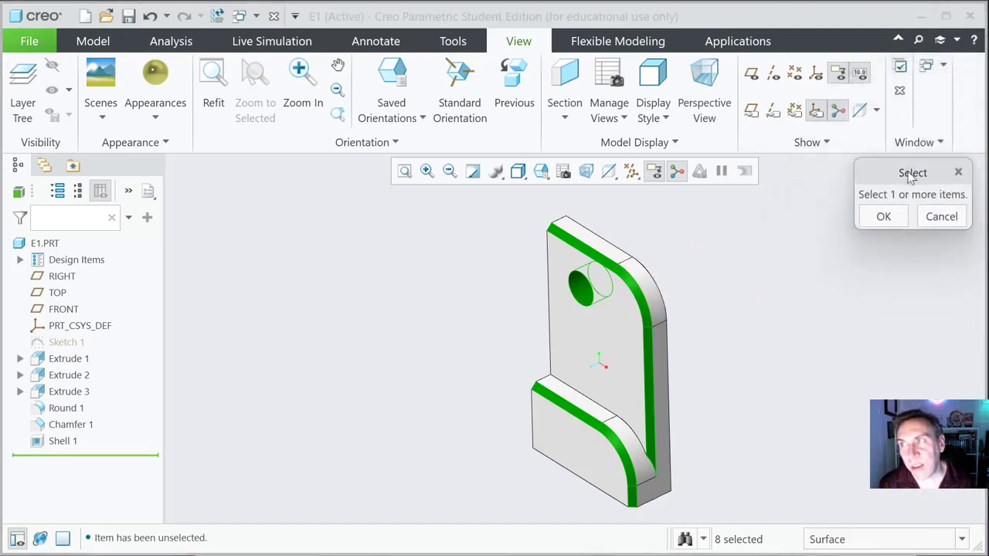
# Step: Apply the olive-gold appearance to the selected chamfer and hole surfaces
pyautogui.click(883, 218)
pyautogui.moveTo(693, 380)
pyautogui.mouseDown(button='middle')
pyautogui.moveTo(743, 366)
pyautogui.moveTo(728, 353)
pyautogui.moveTo(614, 343)
pyautogui.moveTo(720, 339)
pyautogui.moveTo(733, 364)
pyautogui.moveTo(702, 373)
pyautogui.moveTo(737, 357)
pyautogui.moveTo(699, 359)
pyautogui.mouseUp(button='middle')
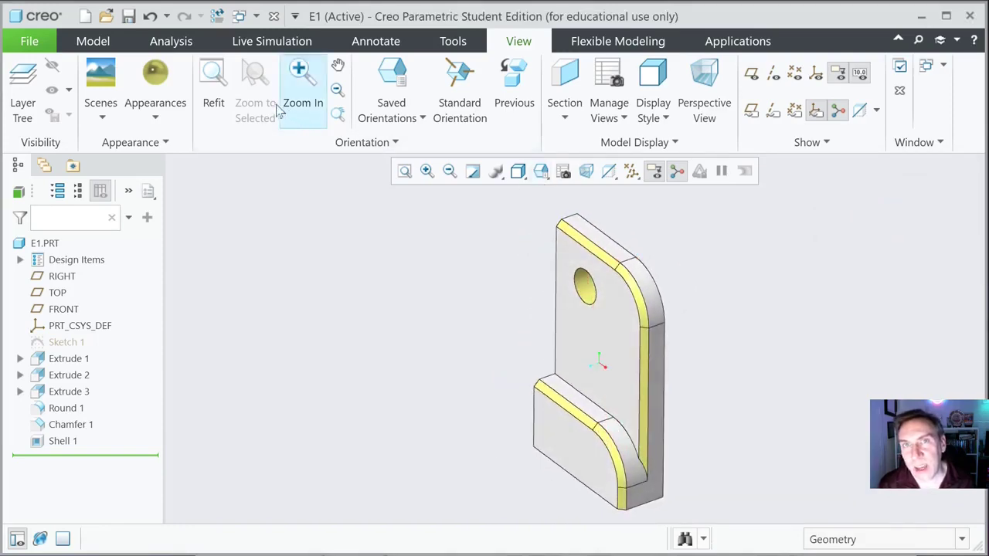
# Step: Open the part in Render Studio and show it in perspective view, angled to show its front and rounded side
pyautogui.click(738, 42)
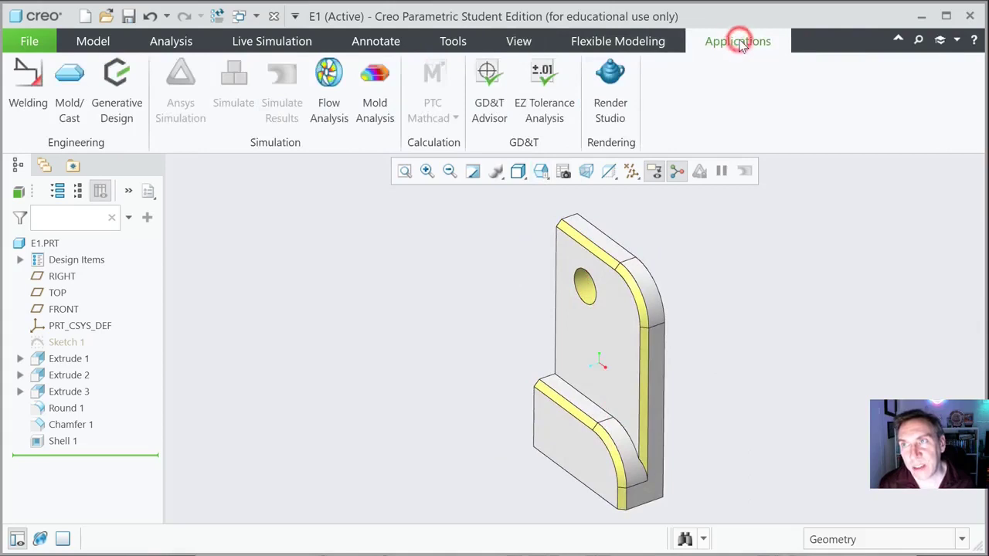
pyautogui.click(621, 105)
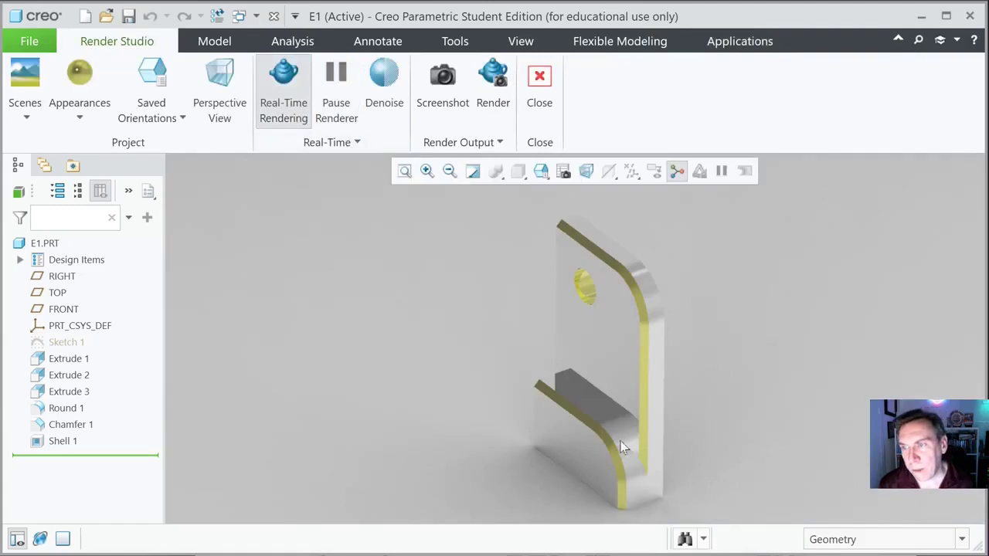
pyautogui.moveTo(604, 347)
pyautogui.mouseDown(button='middle')
pyautogui.moveTo(633, 348)
pyautogui.moveTo(598, 370)
pyautogui.moveTo(569, 320)
pyautogui.moveTo(581, 353)
pyautogui.moveTo(620, 386)
pyautogui.moveTo(607, 393)
pyautogui.moveTo(590, 358)
pyautogui.mouseUp(button='middle')
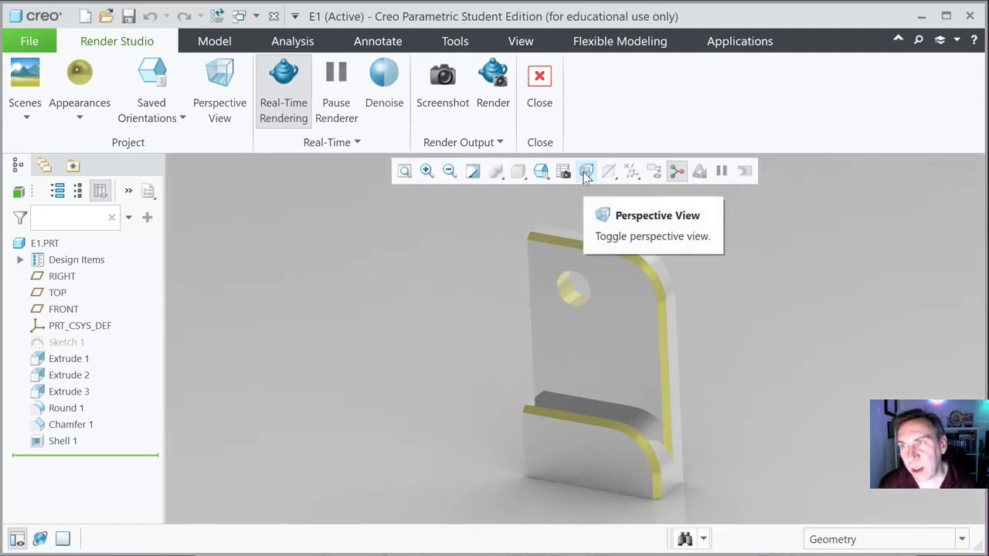
pyautogui.click(221, 102)
pyautogui.moveTo(717, 386); pyautogui.dragTo(723, 441, button='middle')
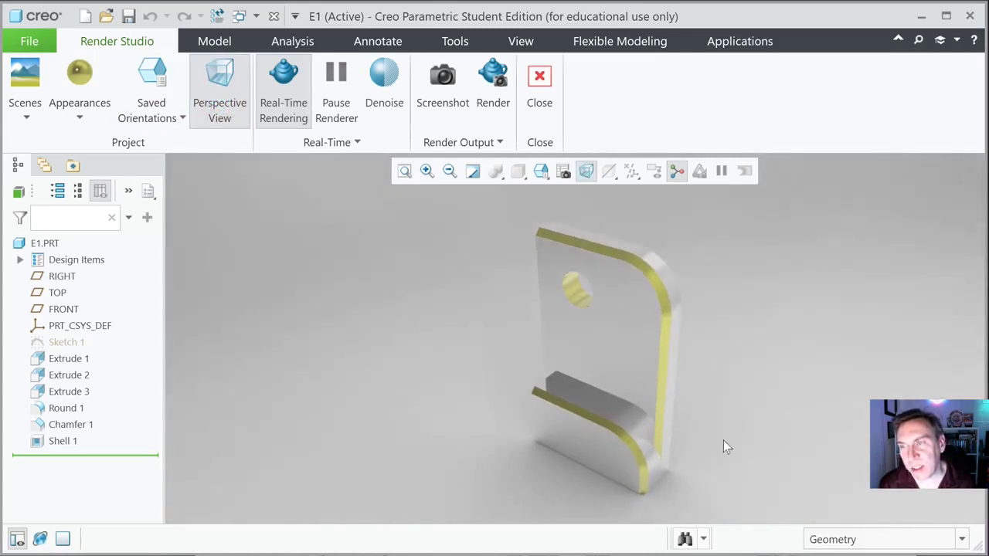
# Step: Try to turn on Denoise for the real-time rendering and look at the additional real-time options
pyautogui.click(378, 90)
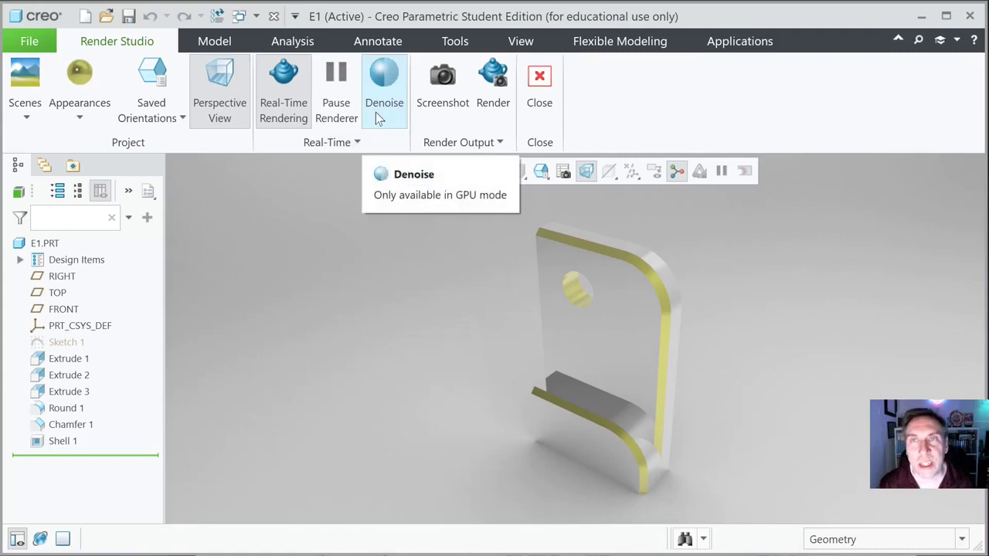
pyautogui.click(379, 114)
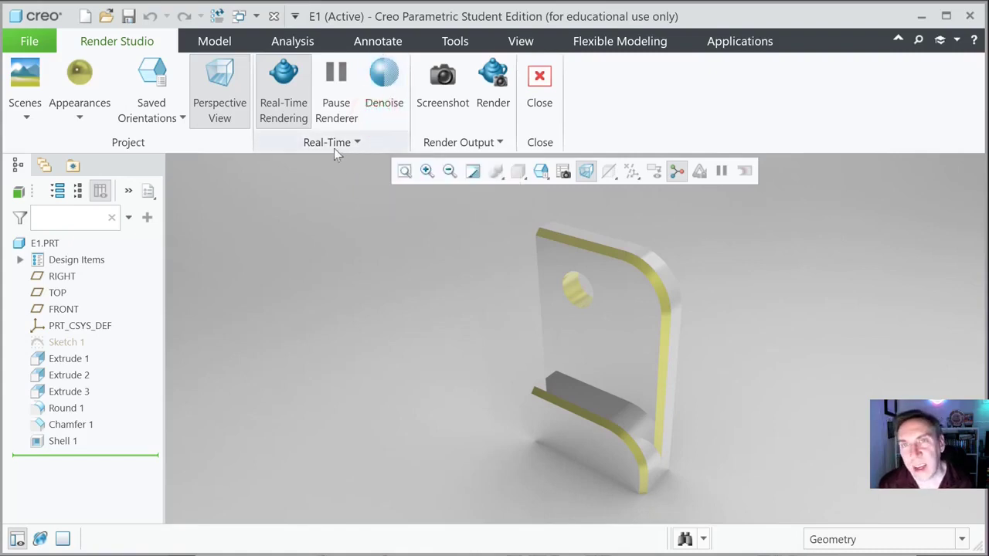
pyautogui.click(332, 144)
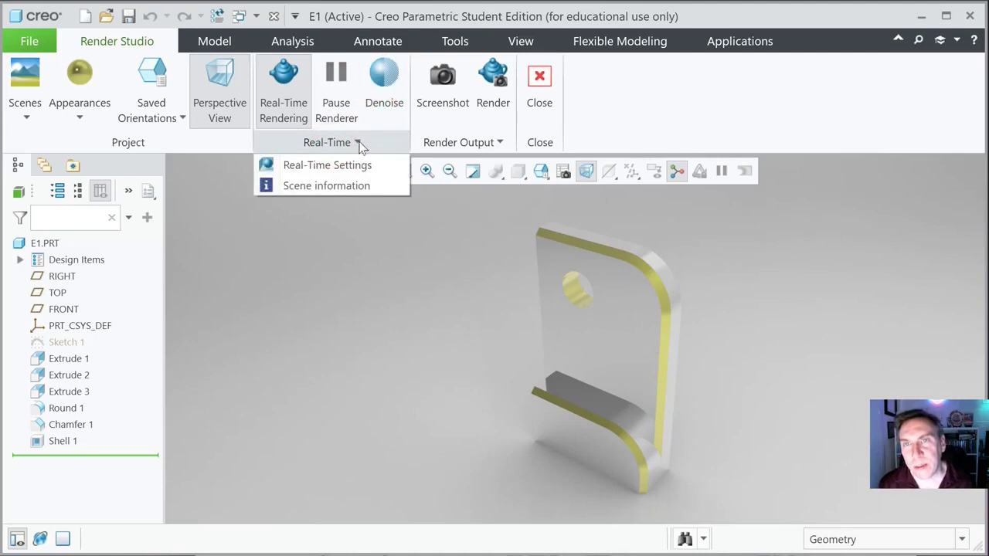
pyautogui.click(357, 145)
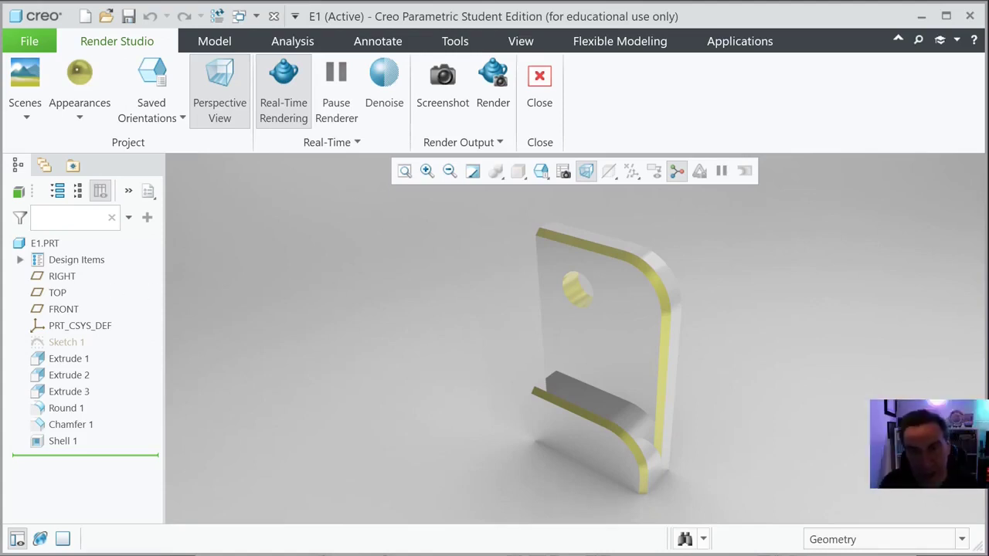
# Step: Switch to Task Manager and examine the CPU and GPU load while real-time rendering is running
pyautogui.hotkey('ctrl', 'shift', 'Escape')
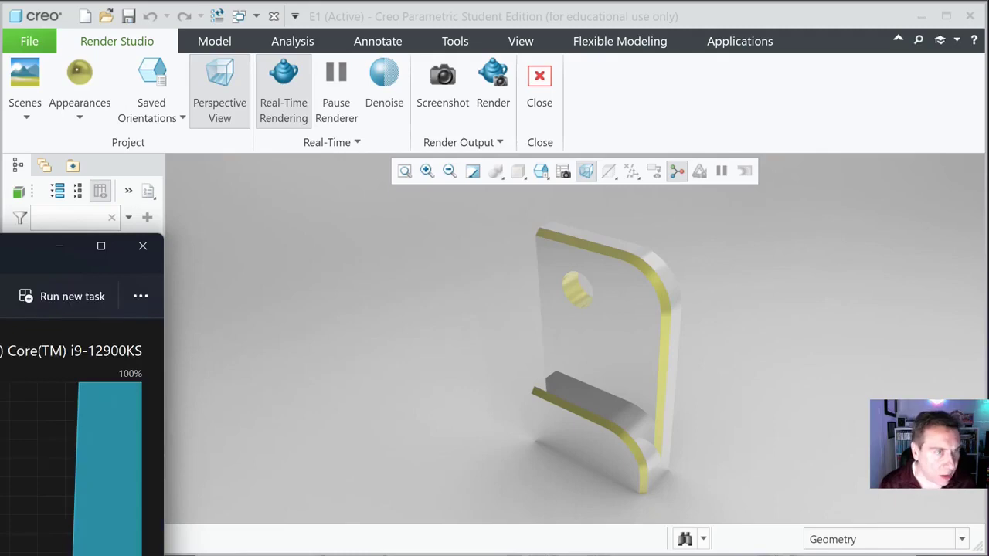
pyautogui.moveTo(0, 249); pyautogui.dragTo(500, 66)
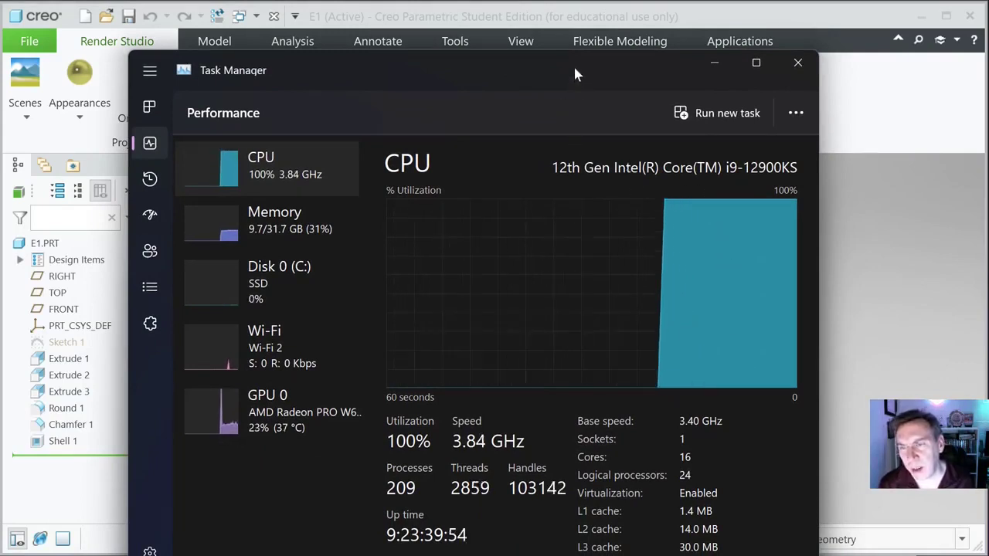
pyautogui.moveTo(574, 73); pyautogui.dragTo(472, 442)
pyautogui.moveTo(466, 522); pyautogui.dragTo(466, 555)
# Step: Turn real-time rendering off and back on, and recheck the CPU utilization graph in Task Manager
pyautogui.click(290, 88)
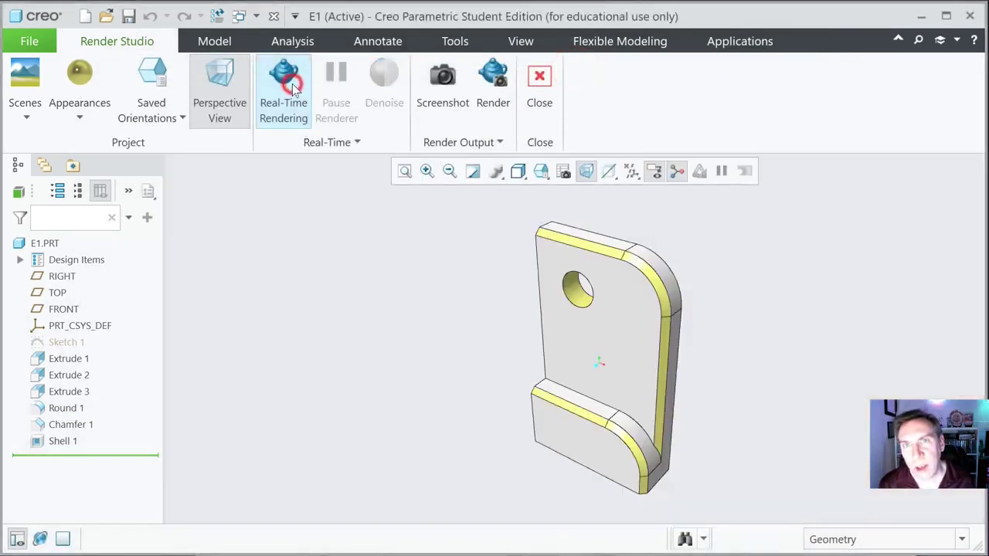
pyautogui.click(290, 89)
pyautogui.hotkey('ctrl', 'shift', 'Escape')
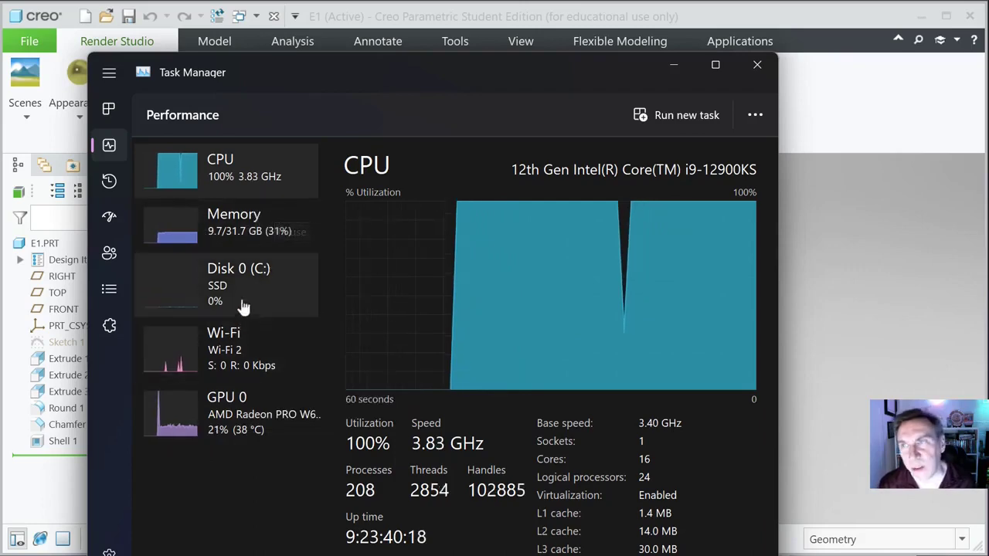
pyautogui.click(757, 65)
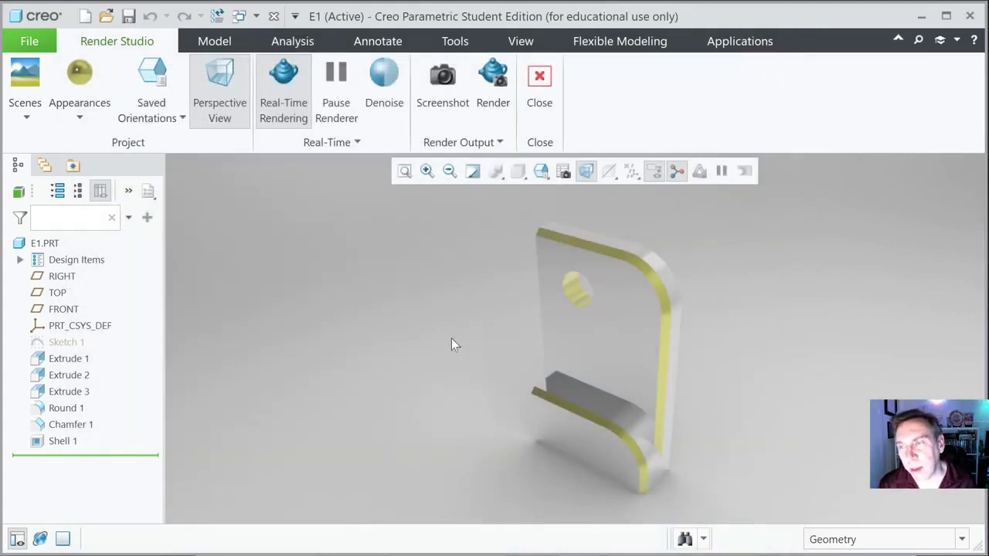